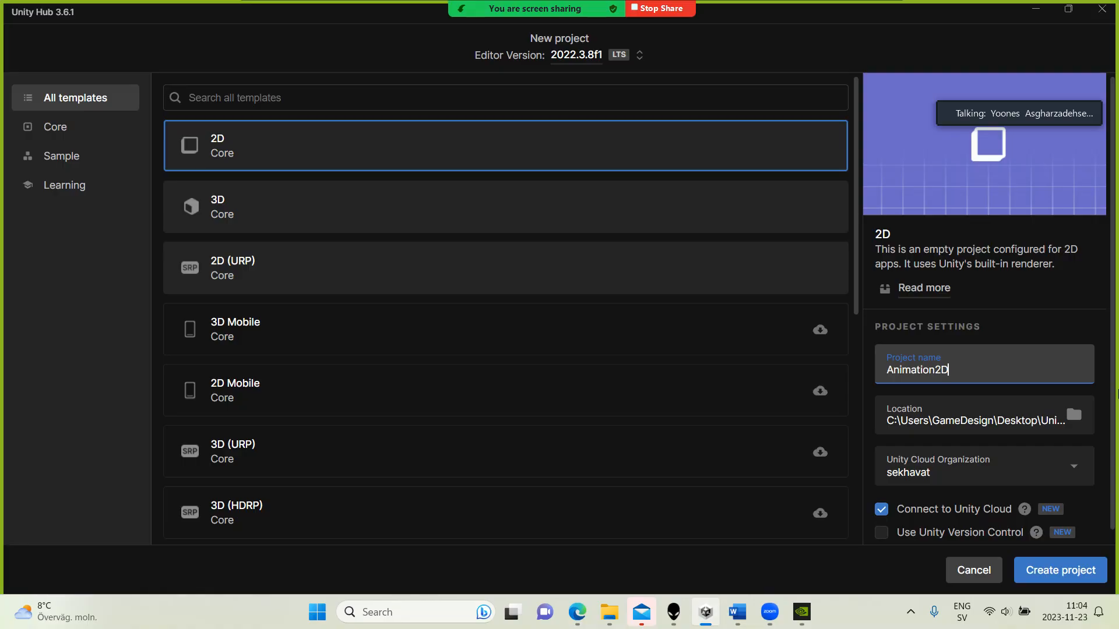
- Create the Animation2D project from the 2D Core template with the Unity Cloud connection turned off
{"action": "left_click", "coordinate": [881, 510]}
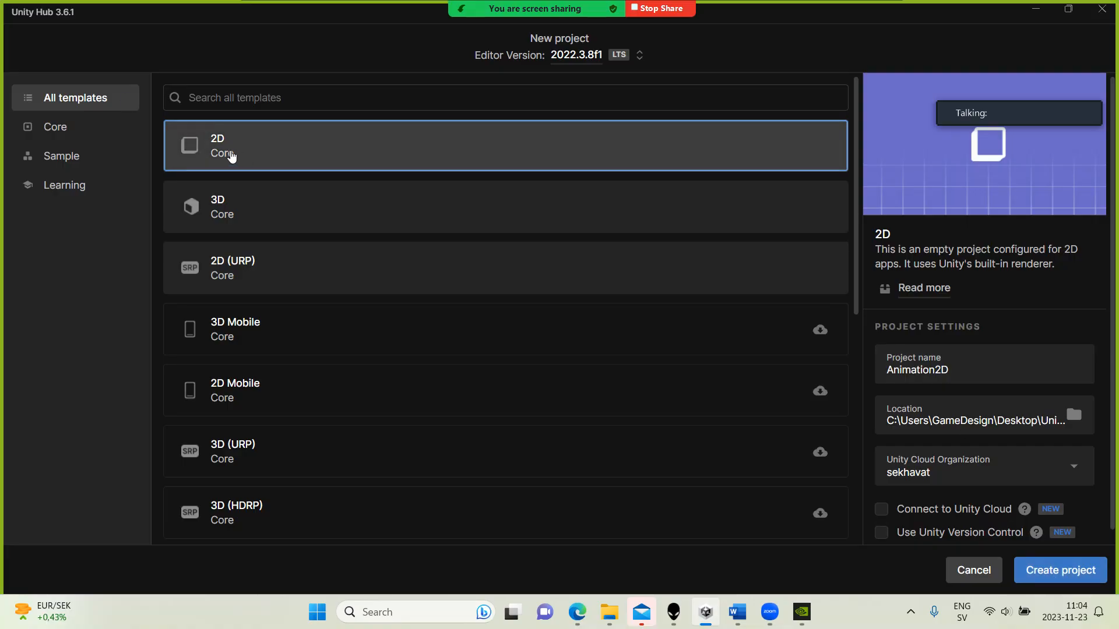
{"action": "left_click", "coordinate": [1058, 577]}
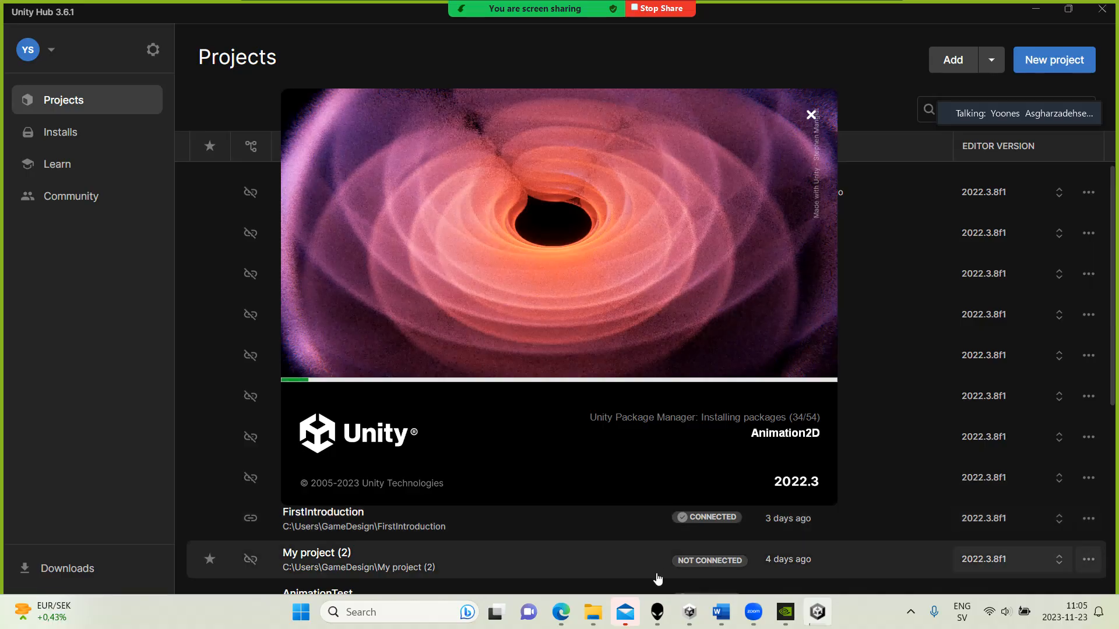
- Switch to the Edge browser and search the web for "free animation sprites"
{"action": "mouse_move", "coordinate": [594, 622]}
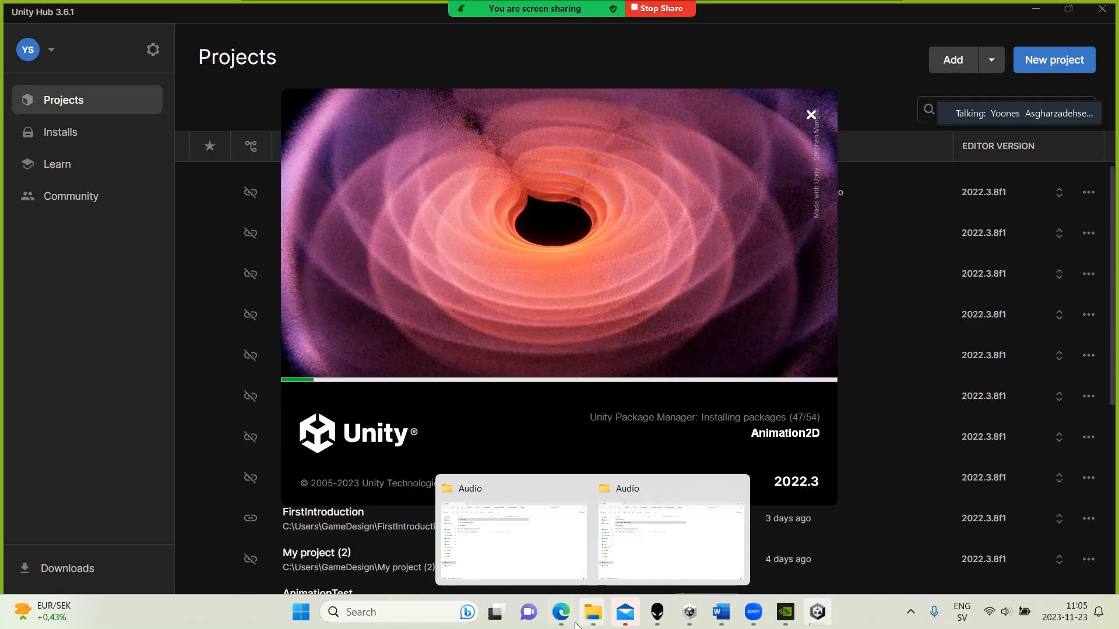
{"action": "left_click", "coordinate": [561, 613]}
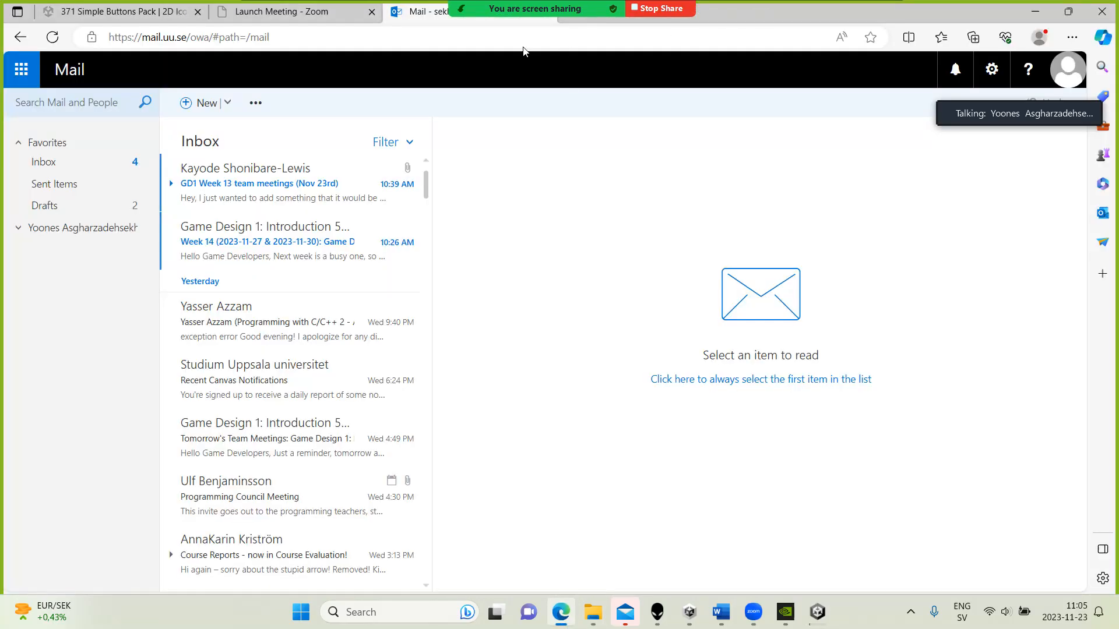
{"action": "left_click", "coordinate": [320, 16]}
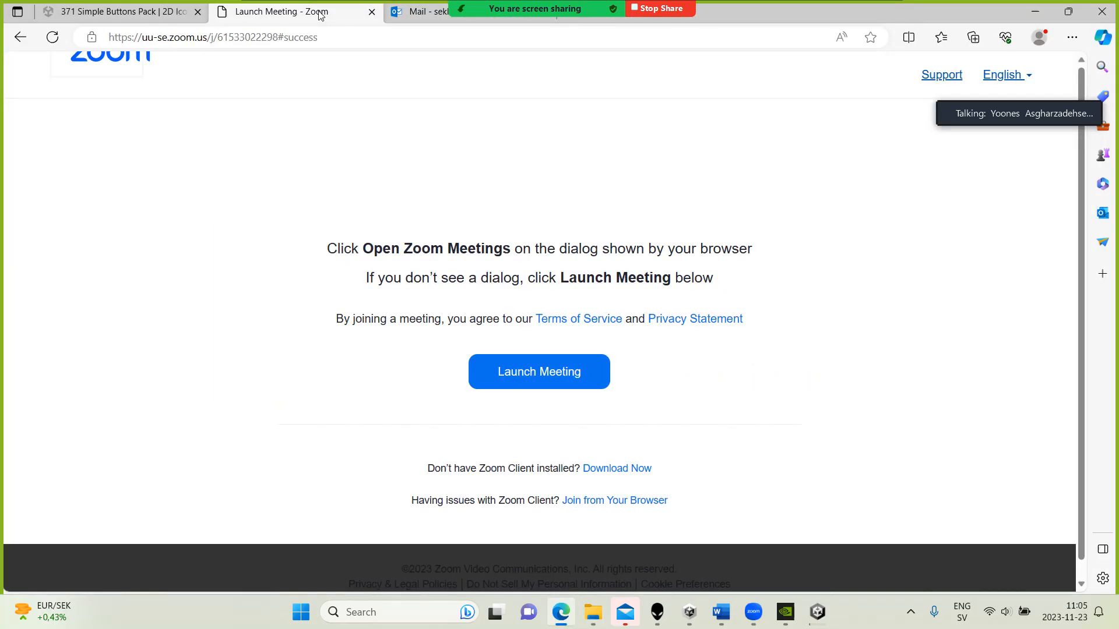
{"action": "left_click", "coordinate": [140, 18]}
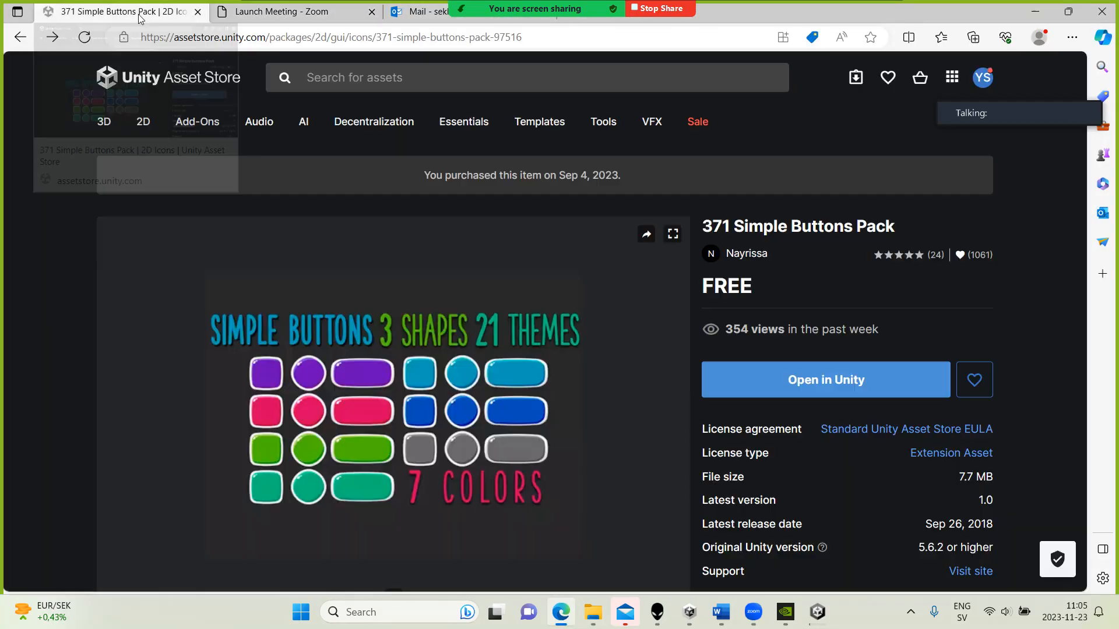
{"action": "left_click", "coordinate": [447, 38]}
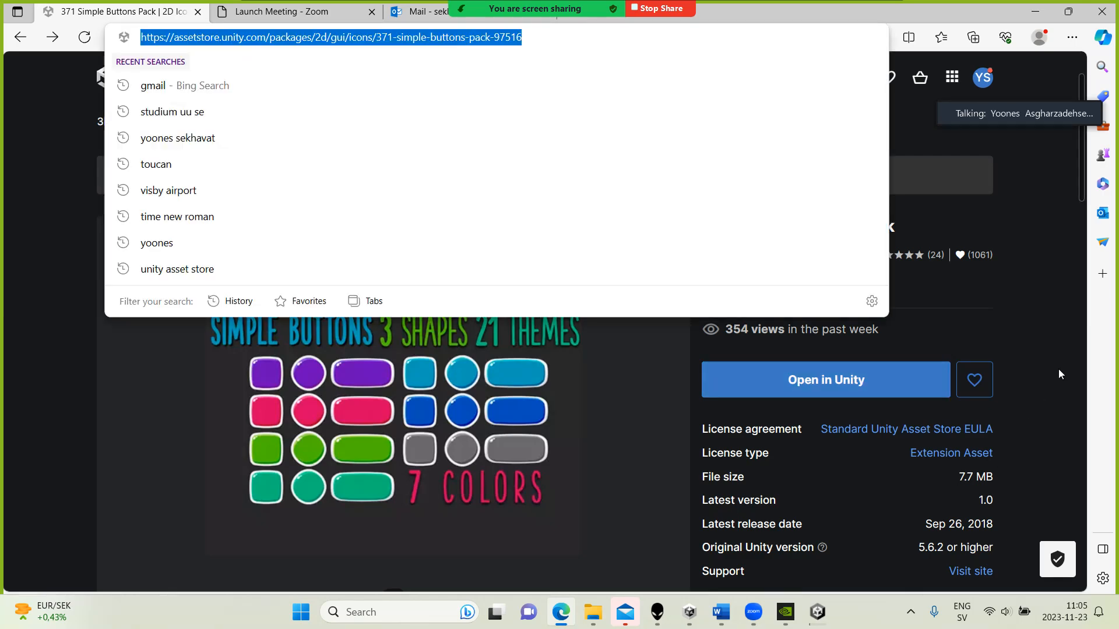
{"action": "type", "text": "fre"}
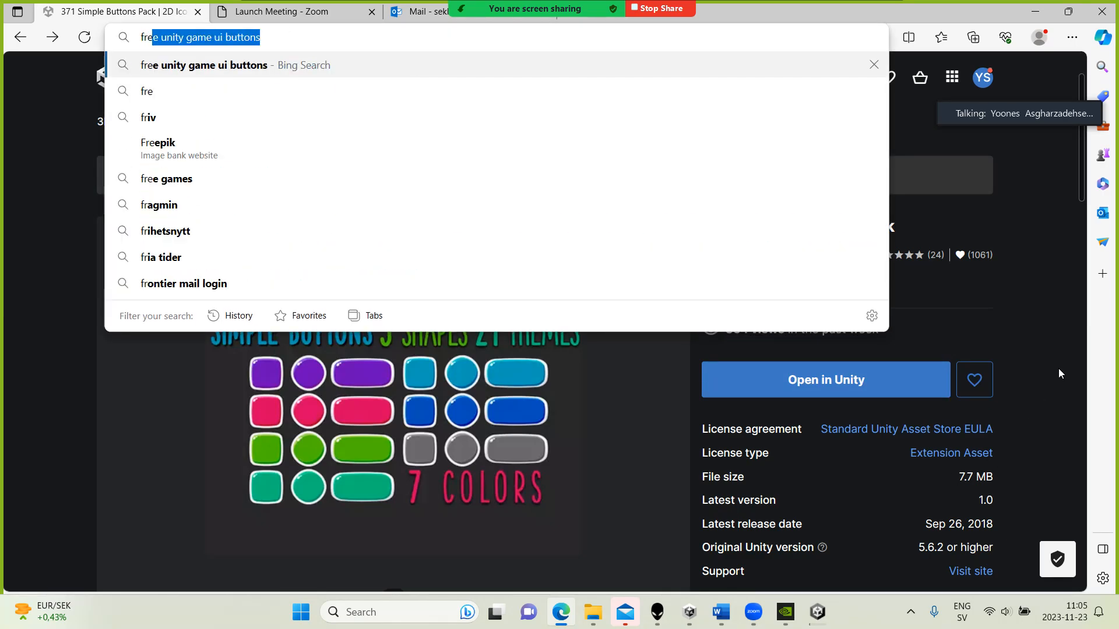
{"action": "type", "text": "e animation "}
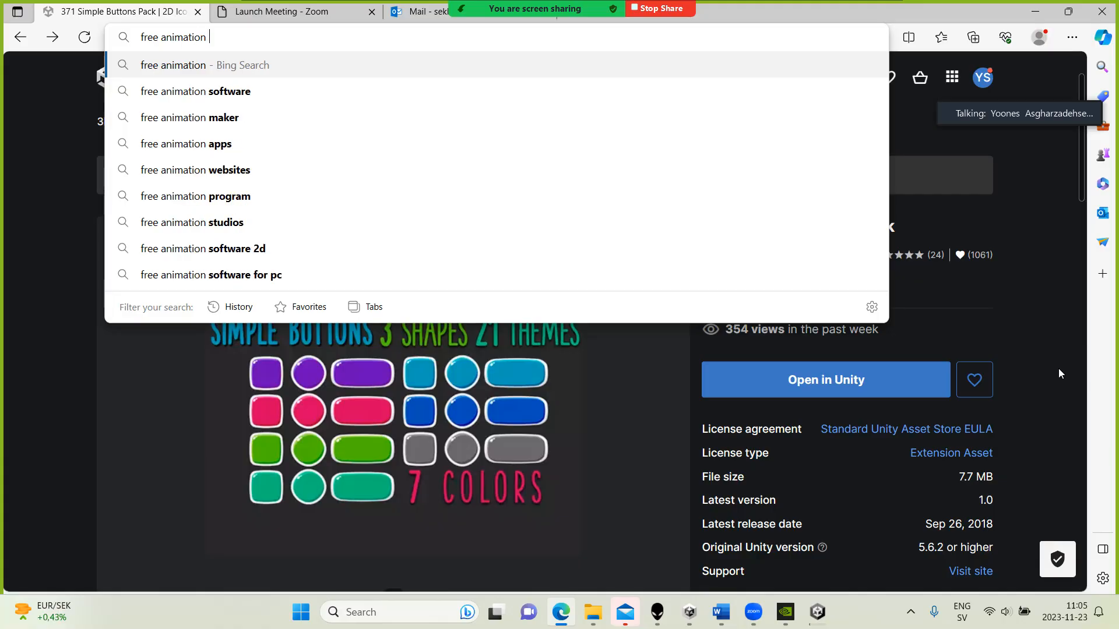
{"action": "type", "text": "spti"}
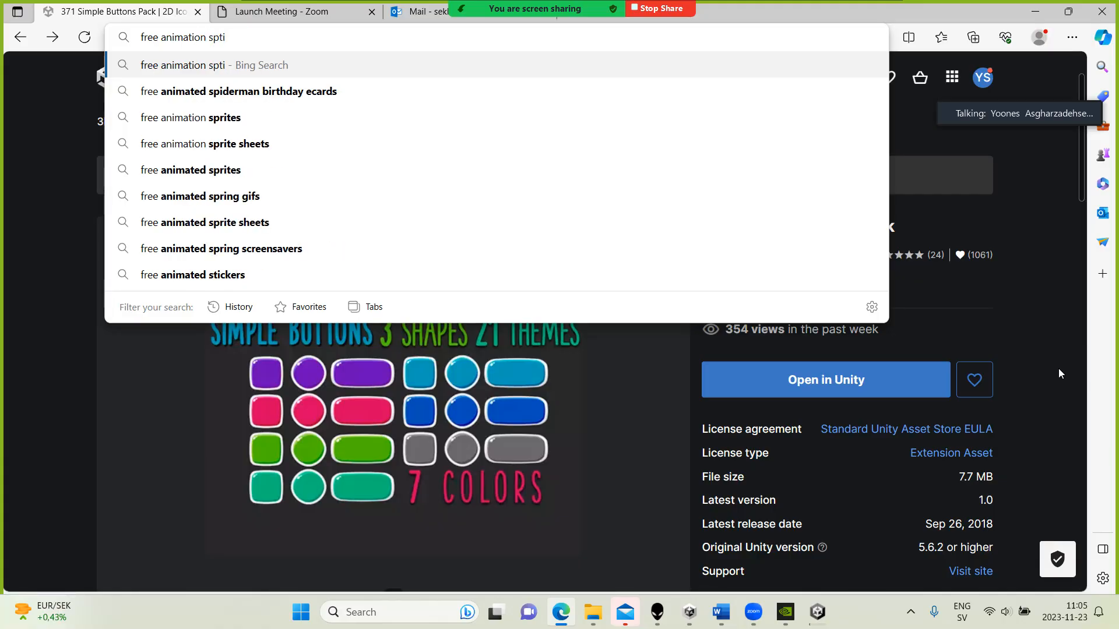
{"action": "key", "text": "BackSpace"}
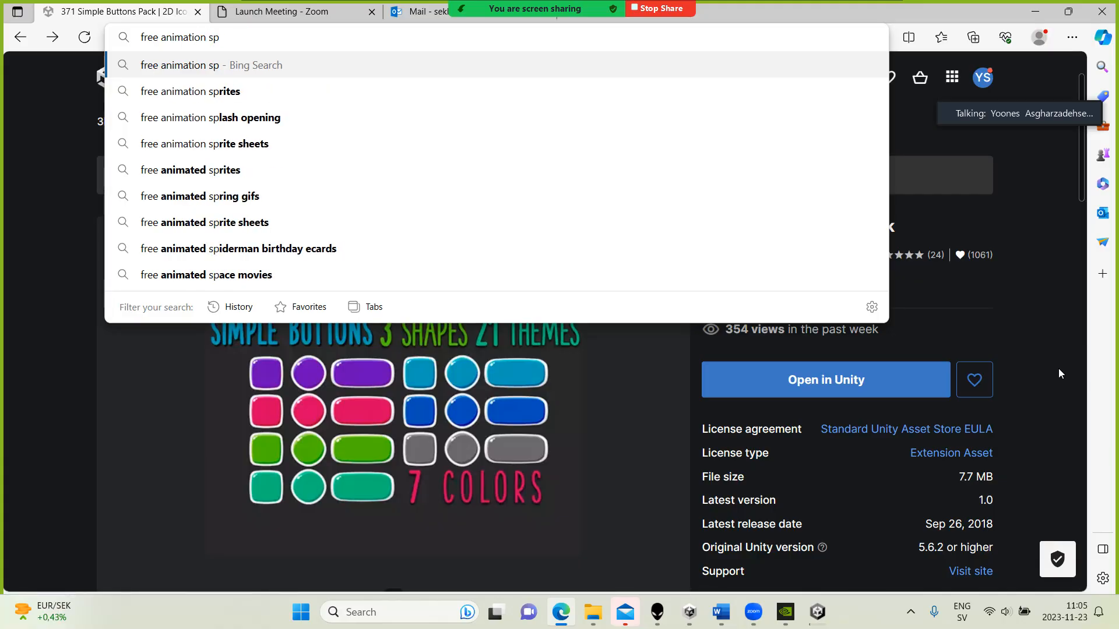
{"action": "type", "text": "rites"}
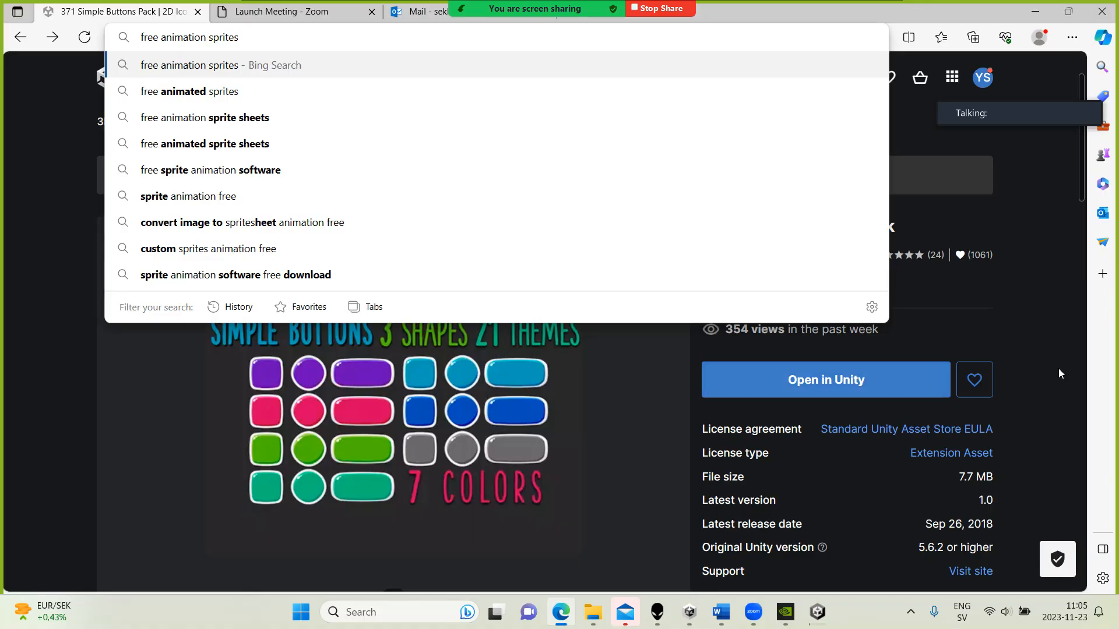
{"action": "key", "text": "Return"}
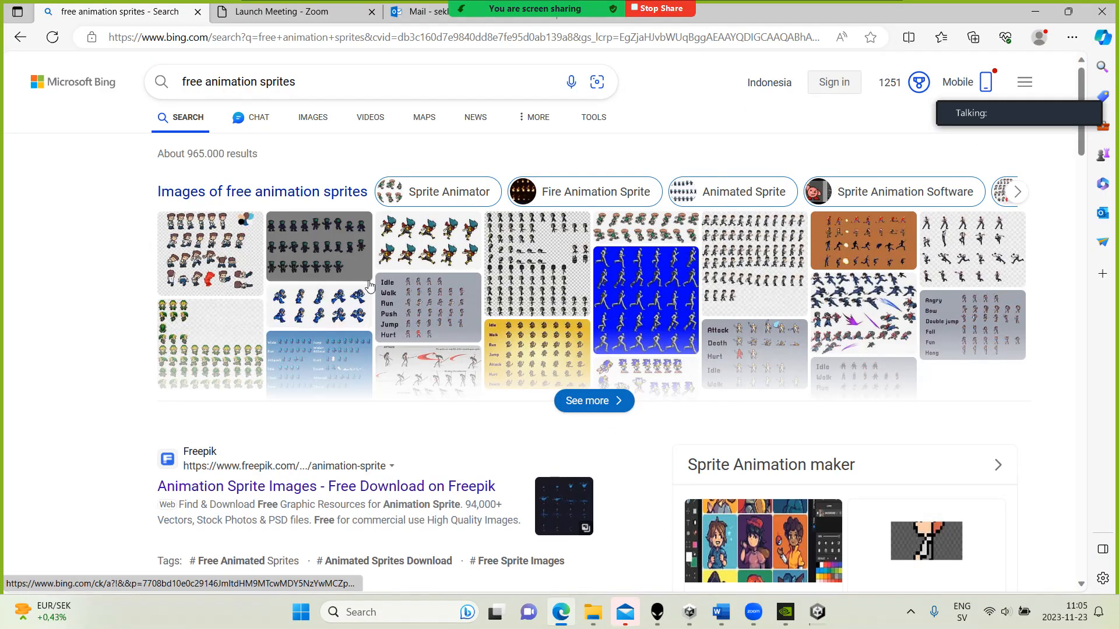
- Look through the search results and open itch.io's page of top free game assets tagged Sprites
{"action": "scroll", "coordinate": [369, 412], "scroll_direction": "down", "scroll_amount": 3}
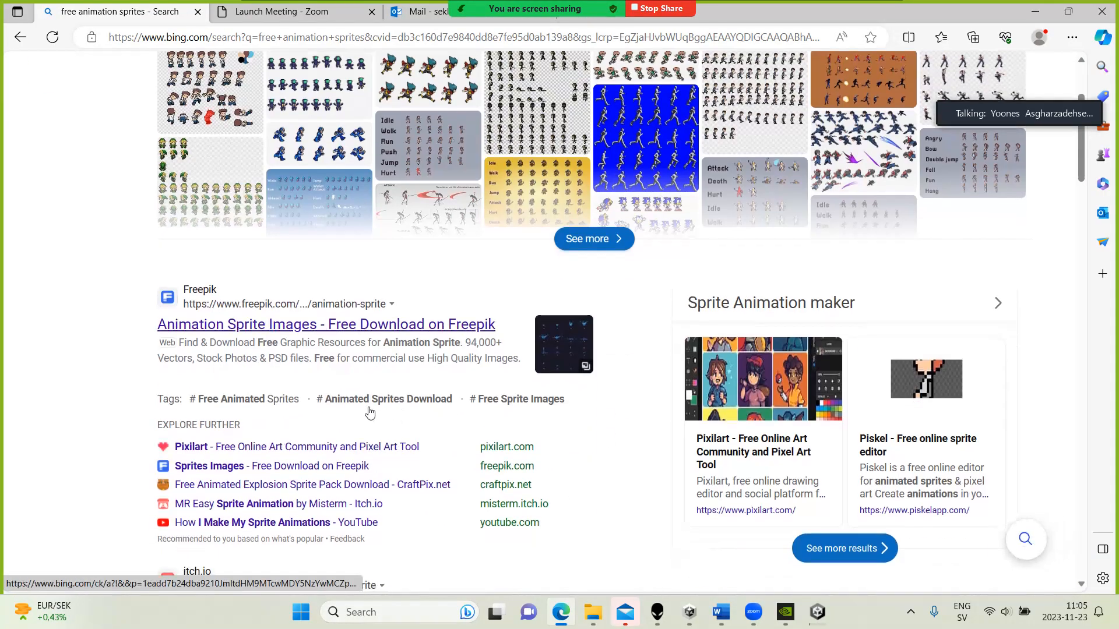
{"action": "scroll", "coordinate": [369, 413], "scroll_direction": "down", "scroll_amount": 6}
{"action": "scroll", "coordinate": [366, 412], "scroll_direction": "down", "scroll_amount": 4}
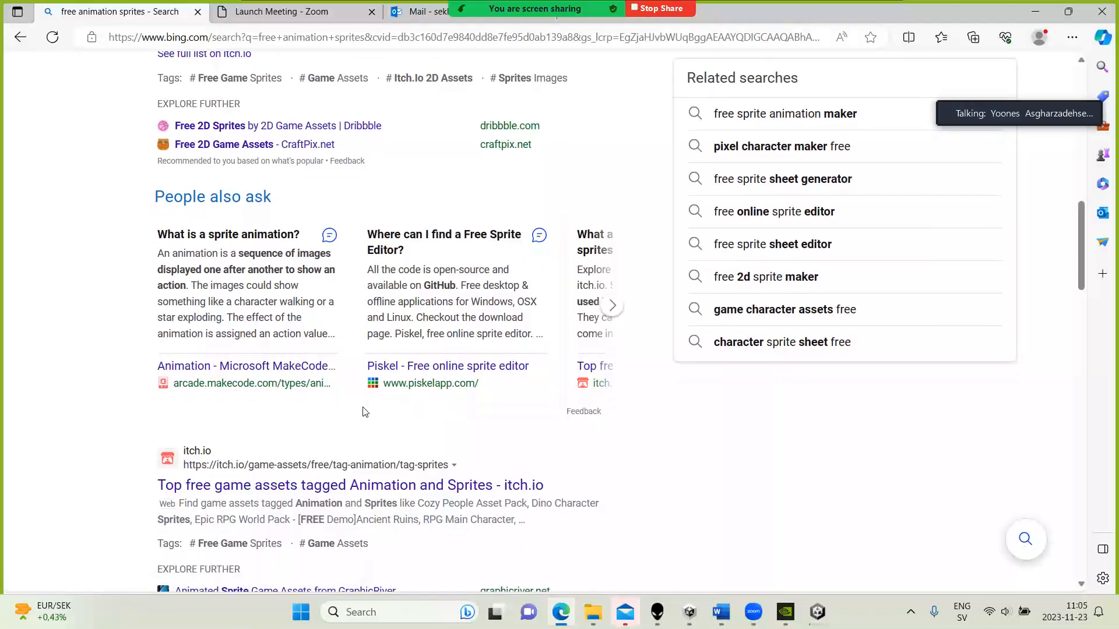
{"action": "scroll", "coordinate": [365, 412], "scroll_direction": "down", "scroll_amount": 7}
{"action": "scroll", "coordinate": [350, 416], "scroll_direction": "up", "scroll_amount": 15}
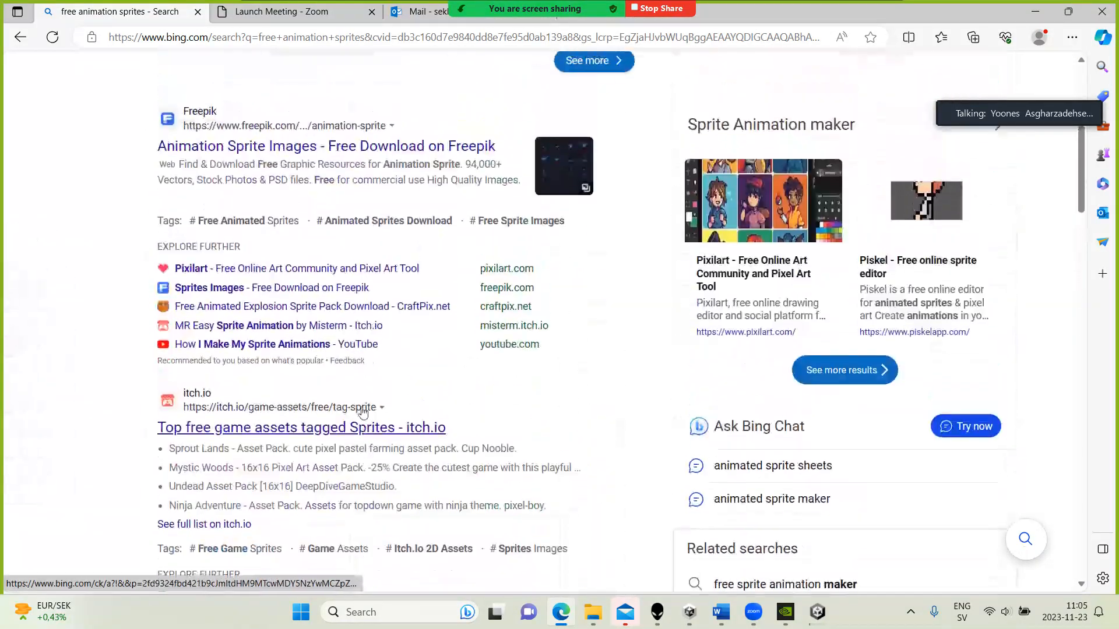
{"action": "left_click", "coordinate": [295, 444]}
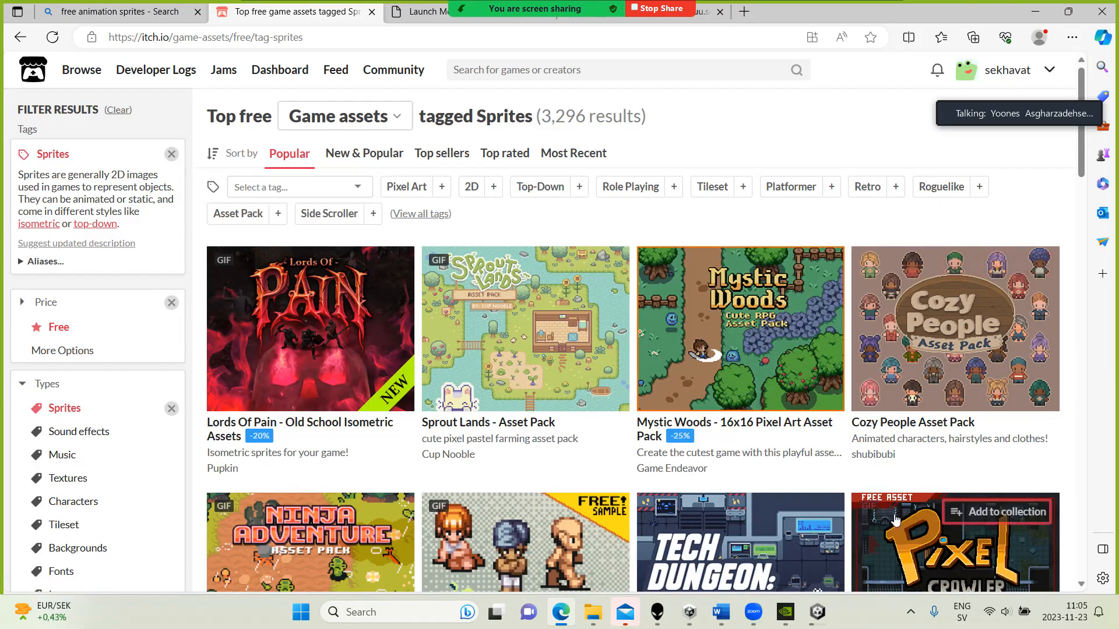
- Preview the listed packs, check the Cozy People Asset Pack's download options, and return to the asset list without downloading
{"action": "mouse_move", "coordinate": [542, 388]}
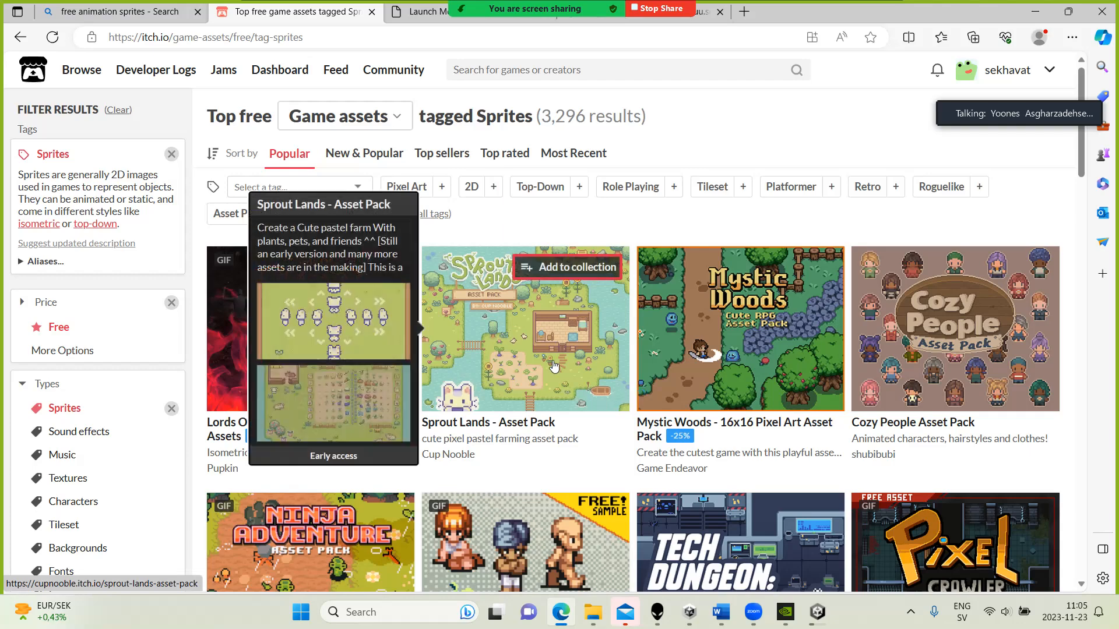
{"action": "mouse_move", "coordinate": [784, 397]}
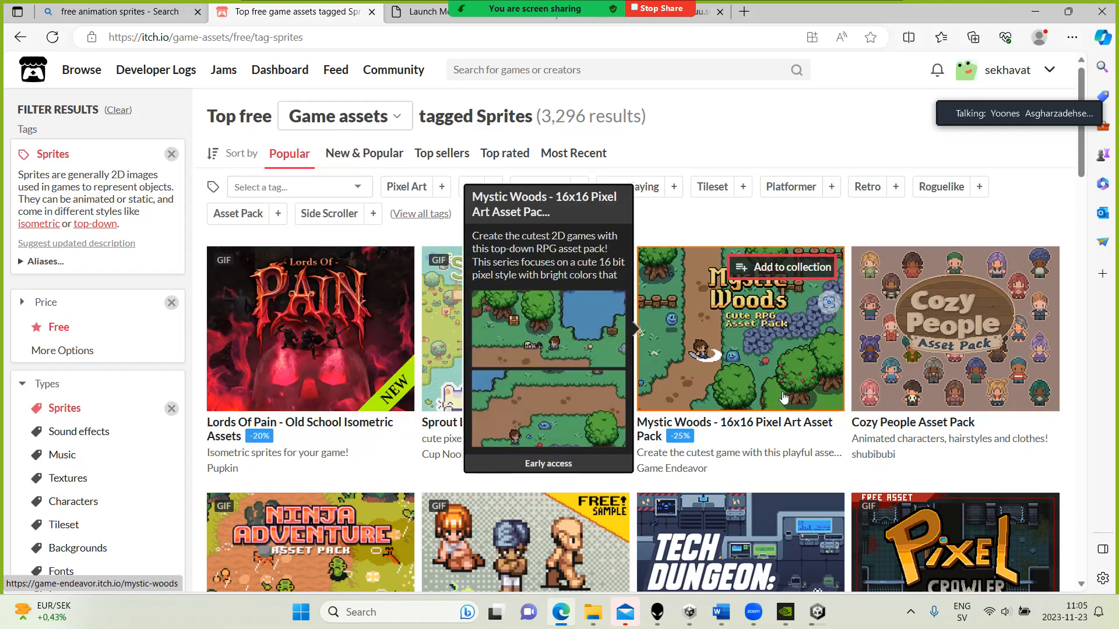
{"action": "left_click", "coordinate": [920, 387]}
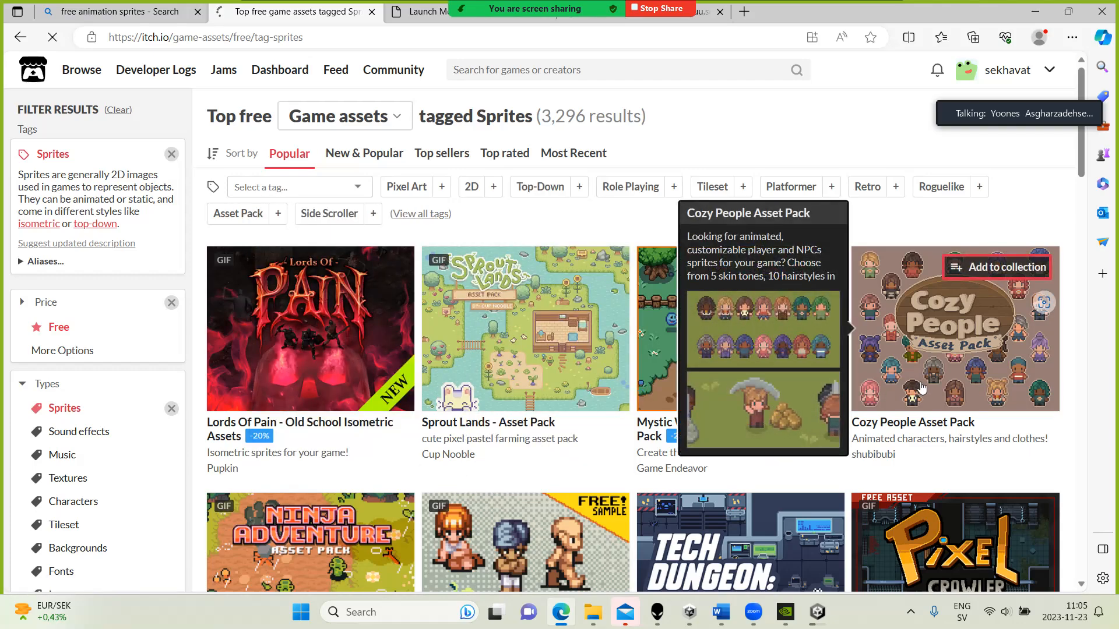
{"action": "scroll", "coordinate": [369, 388], "scroll_direction": "down", "scroll_amount": 3}
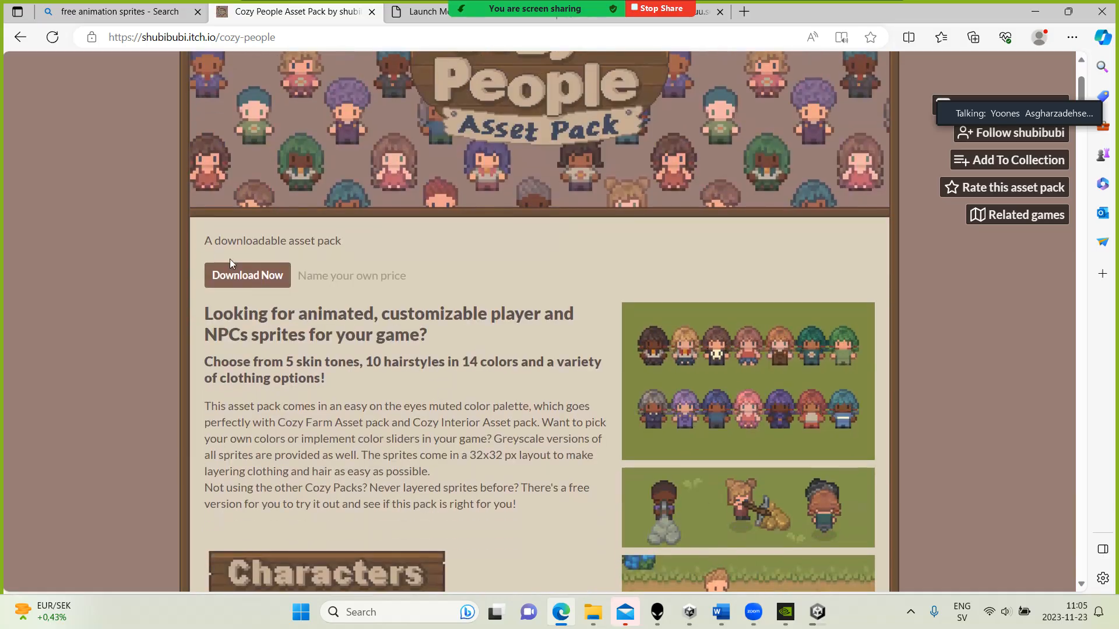
{"action": "left_click", "coordinate": [257, 277]}
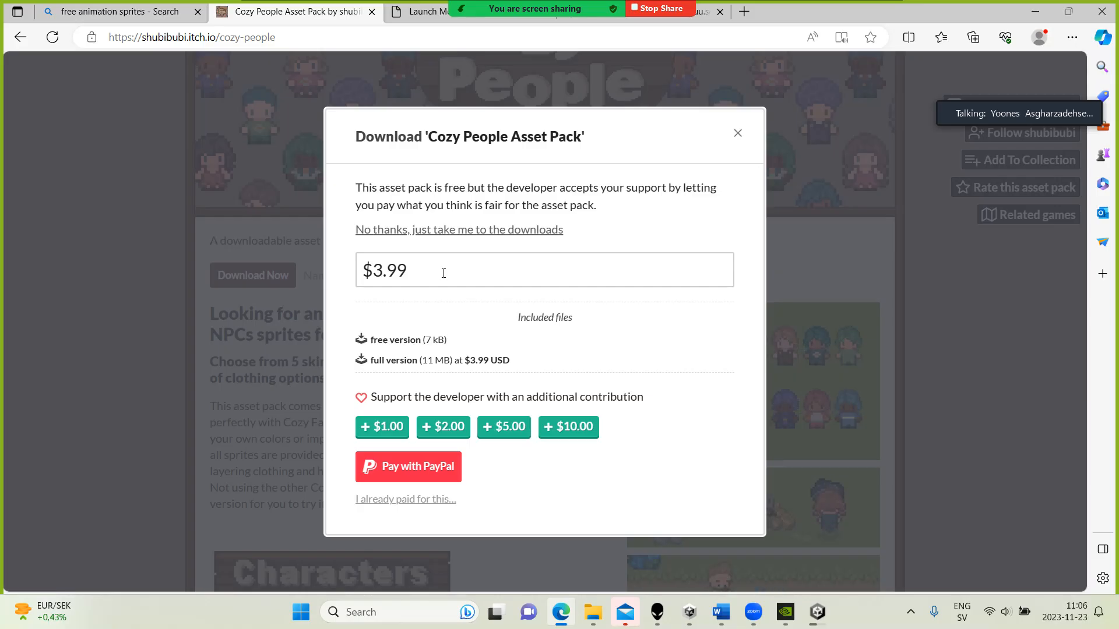
{"action": "left_click", "coordinate": [737, 135]}
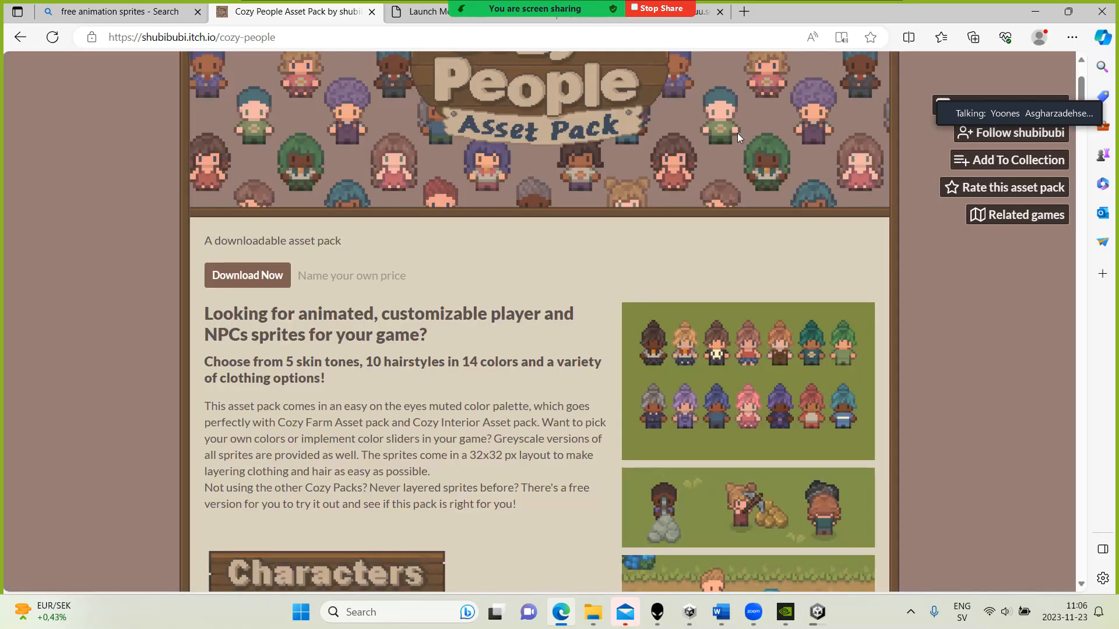
{"action": "left_click", "coordinate": [21, 38]}
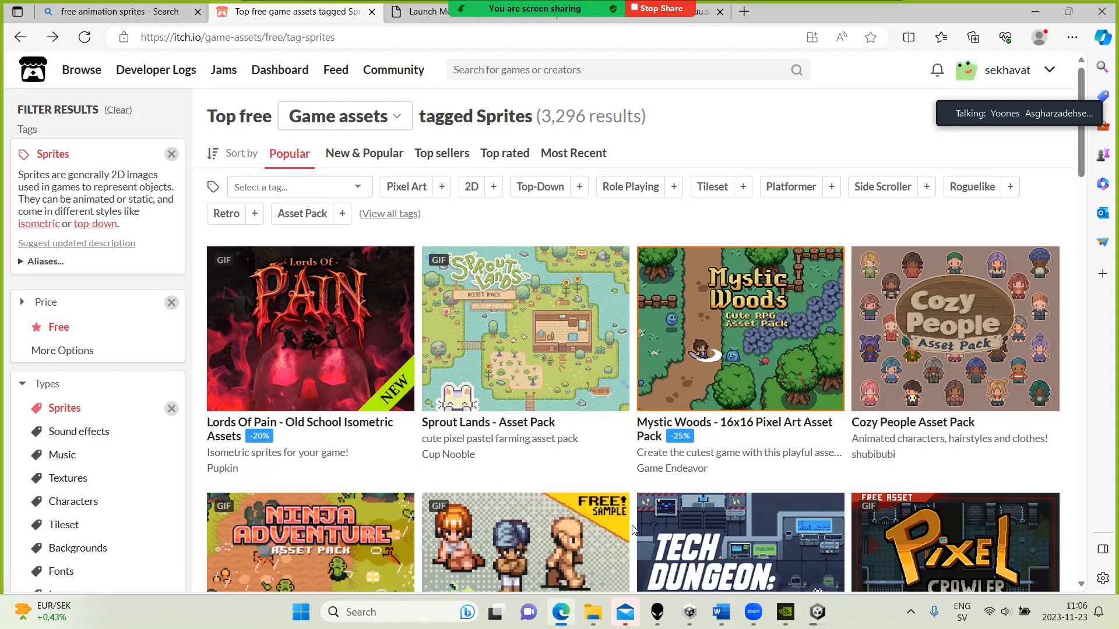
- Switch to File Explorer and open the Player Sword Run folder inside Game Design 1 > sprites > Character
{"action": "left_click", "coordinate": [818, 619]}
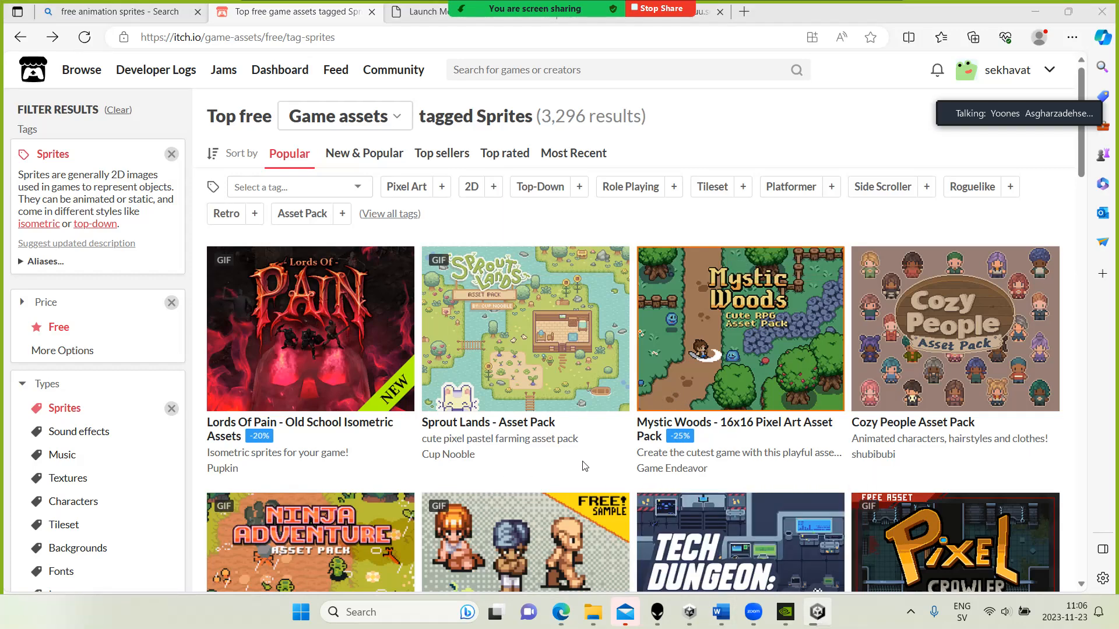
{"action": "mouse_move", "coordinate": [592, 624]}
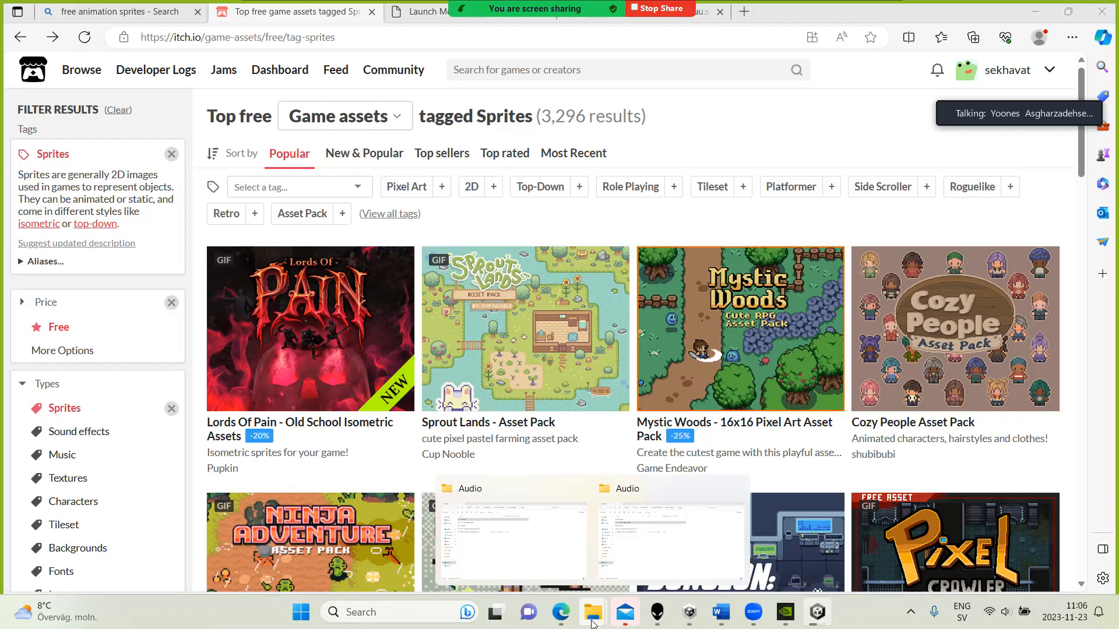
{"action": "left_click", "coordinate": [536, 550]}
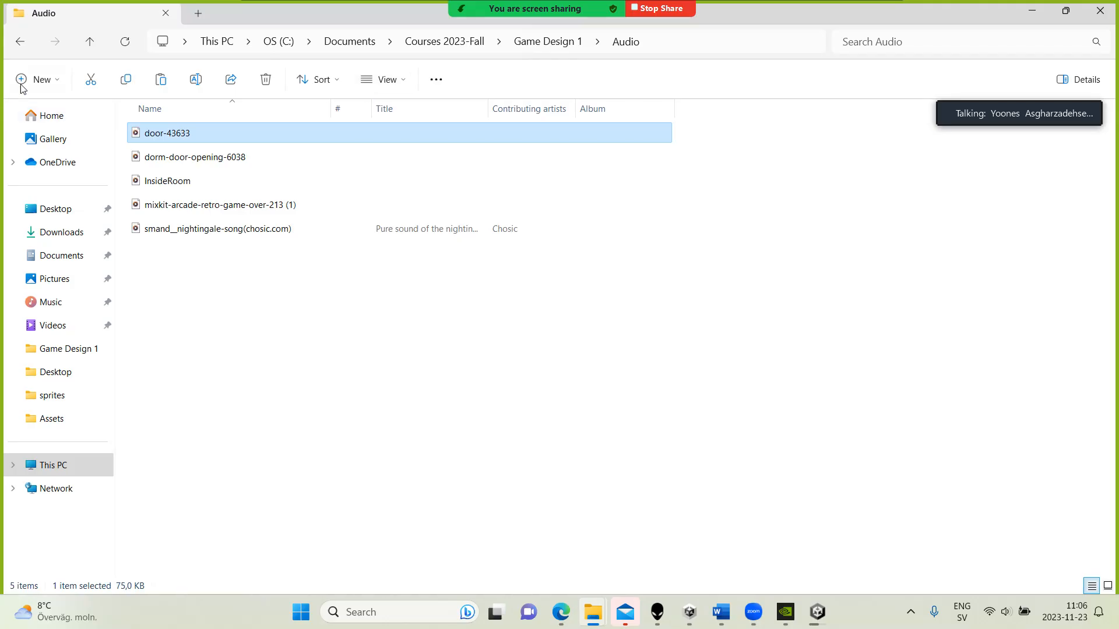
{"action": "left_click", "coordinate": [19, 42]}
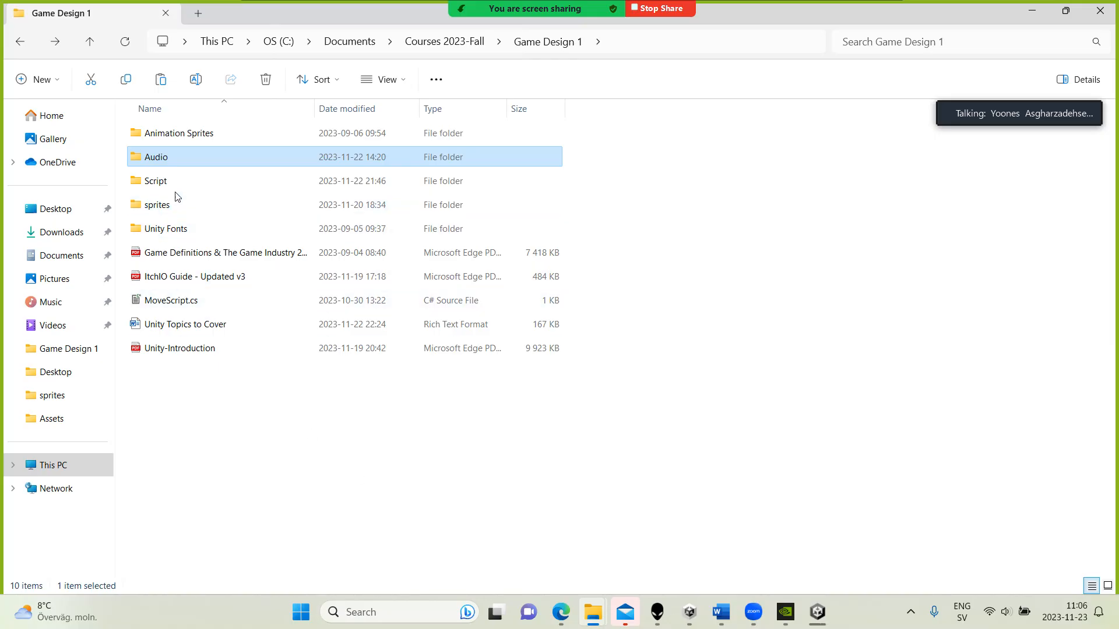
{"action": "left_click", "coordinate": [173, 184]}
{"action": "double_click", "coordinate": [169, 206]}
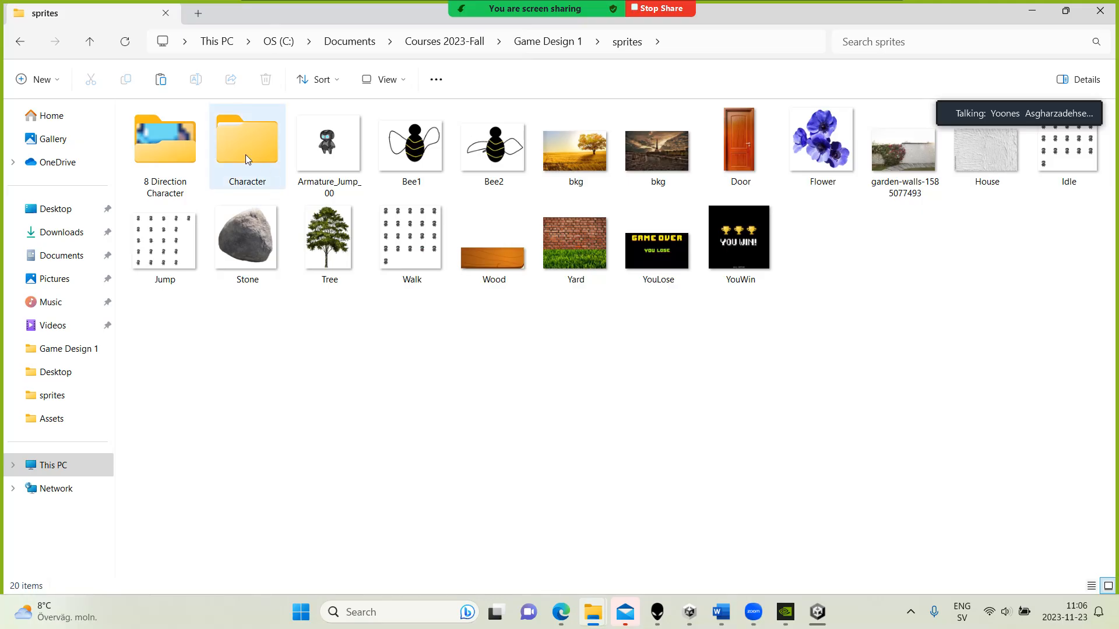
{"action": "double_click", "coordinate": [246, 156]}
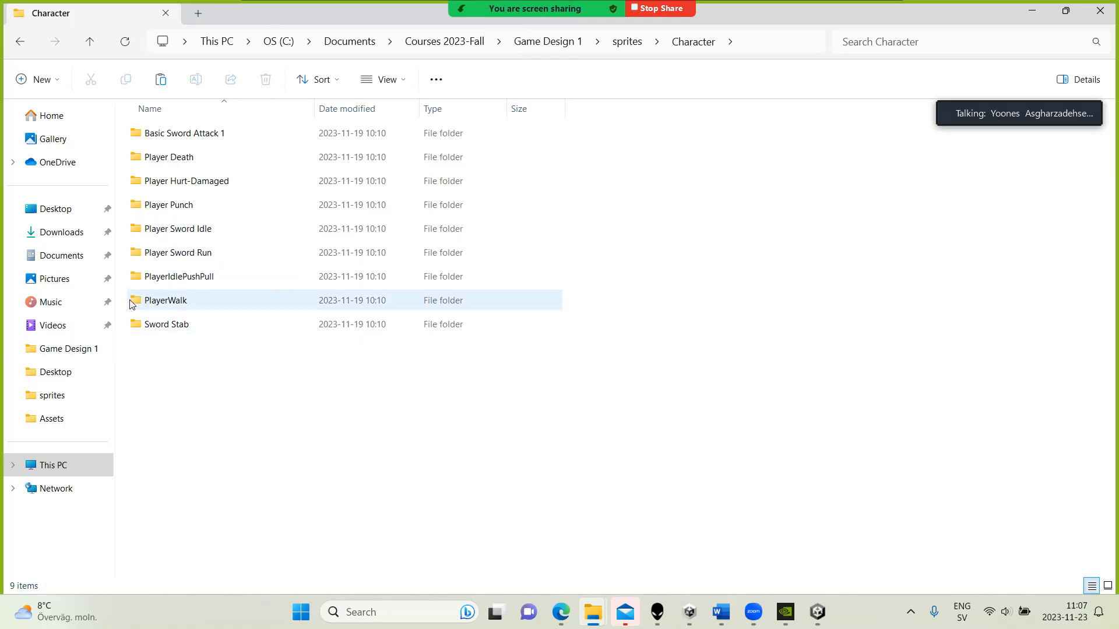
{"action": "double_click", "coordinate": [179, 257]}
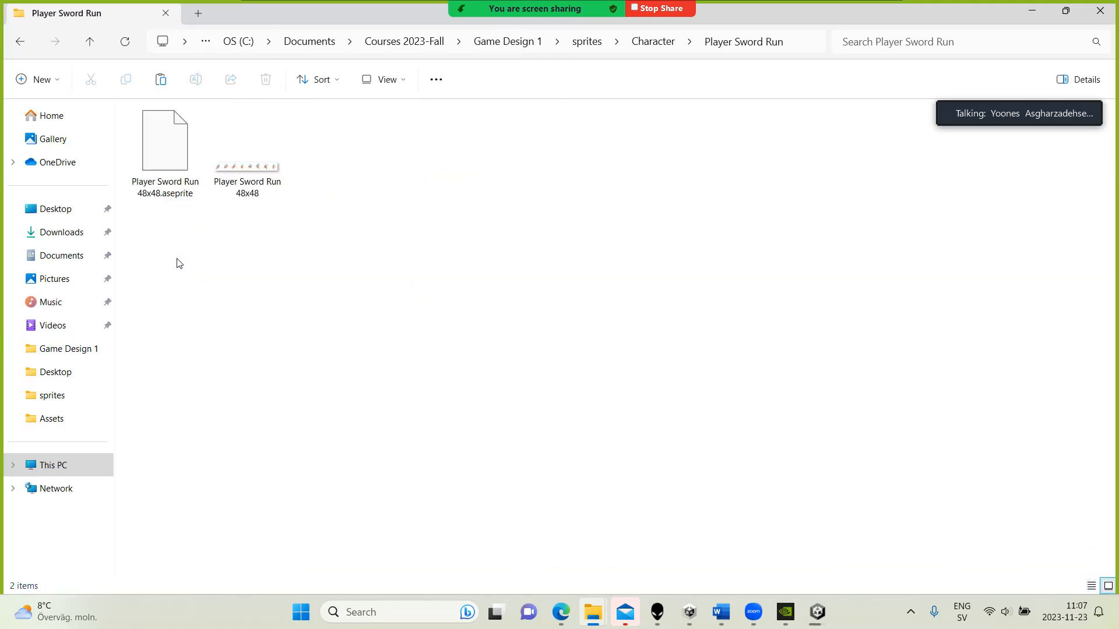
- View the frames of the Player Sword Run 48x48 sprite sheet enlarged, and close the image viewer
{"action": "left_click", "coordinate": [254, 175]}
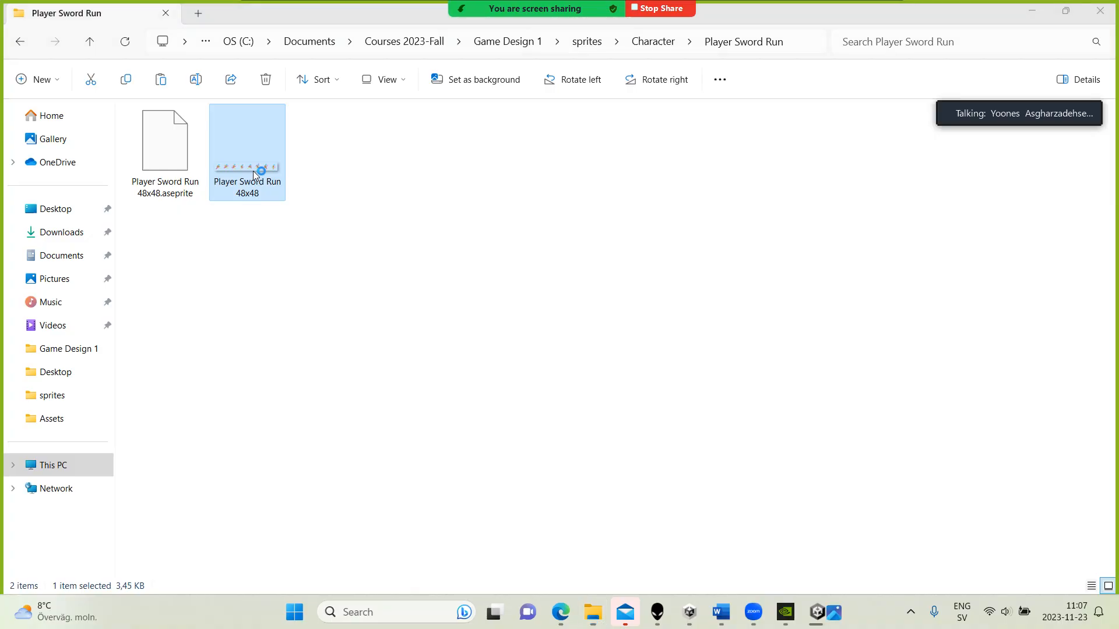
{"action": "scroll", "coordinate": [633, 386], "scroll_direction": "up", "scroll_amount": 5}
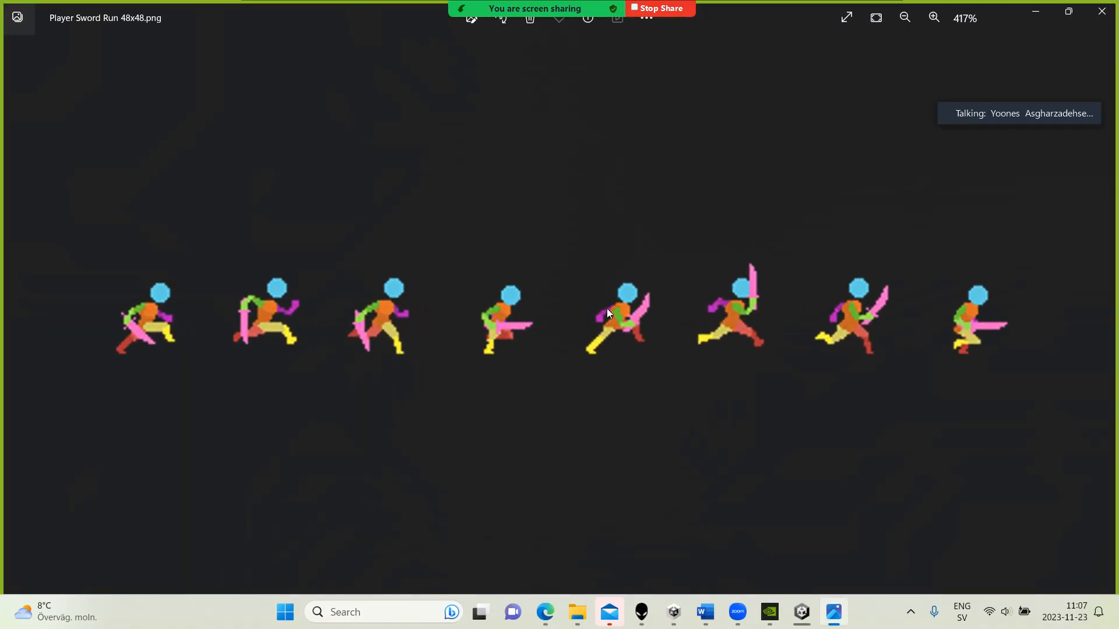
{"action": "scroll", "coordinate": [607, 309], "scroll_direction": "down", "scroll_amount": 1}
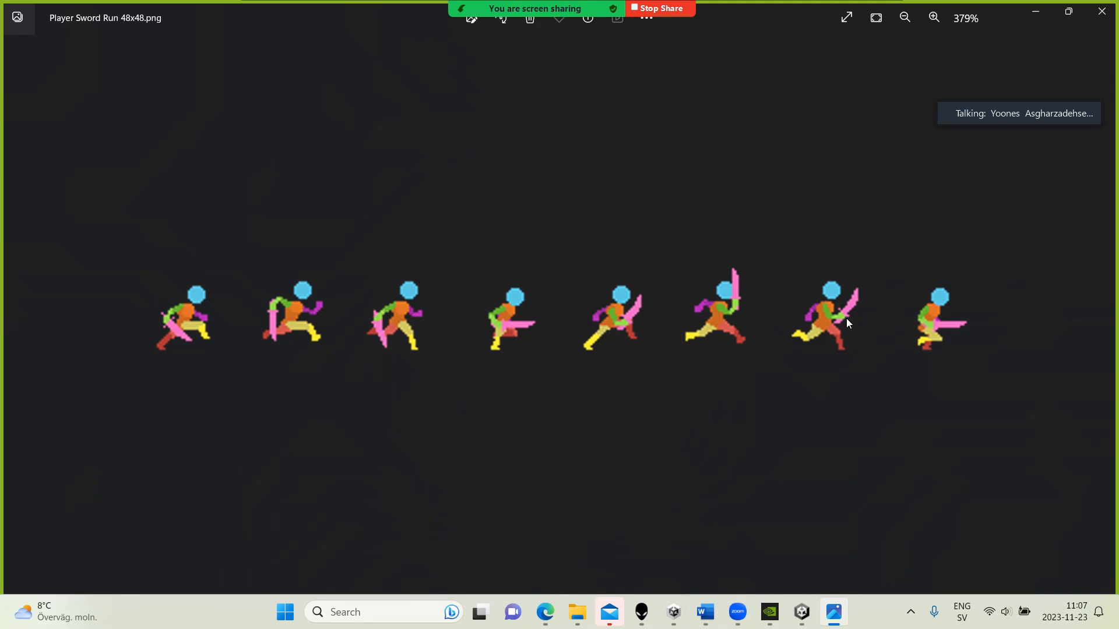
{"action": "key", "text": "Escape"}
{"action": "key", "text": "Escape"}
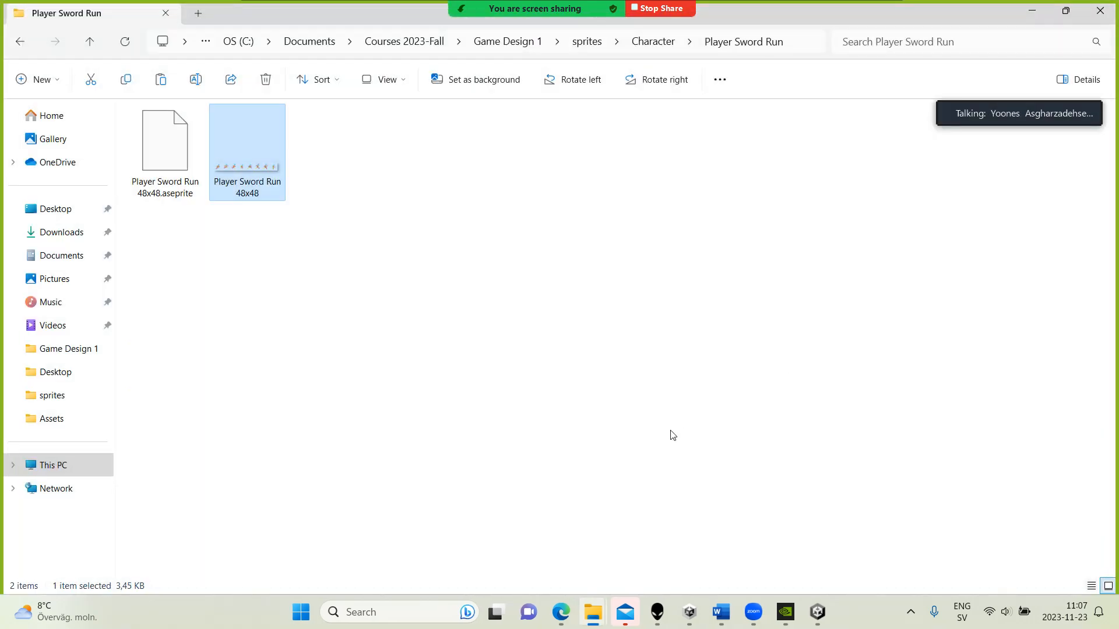
- Switch to the Unity editor and rearrange the layout with a taller Scene view, a wider Hierarchy and a wider project folder tree
{"action": "mouse_move", "coordinate": [817, 611]}
{"action": "left_click", "coordinate": [816, 561]}
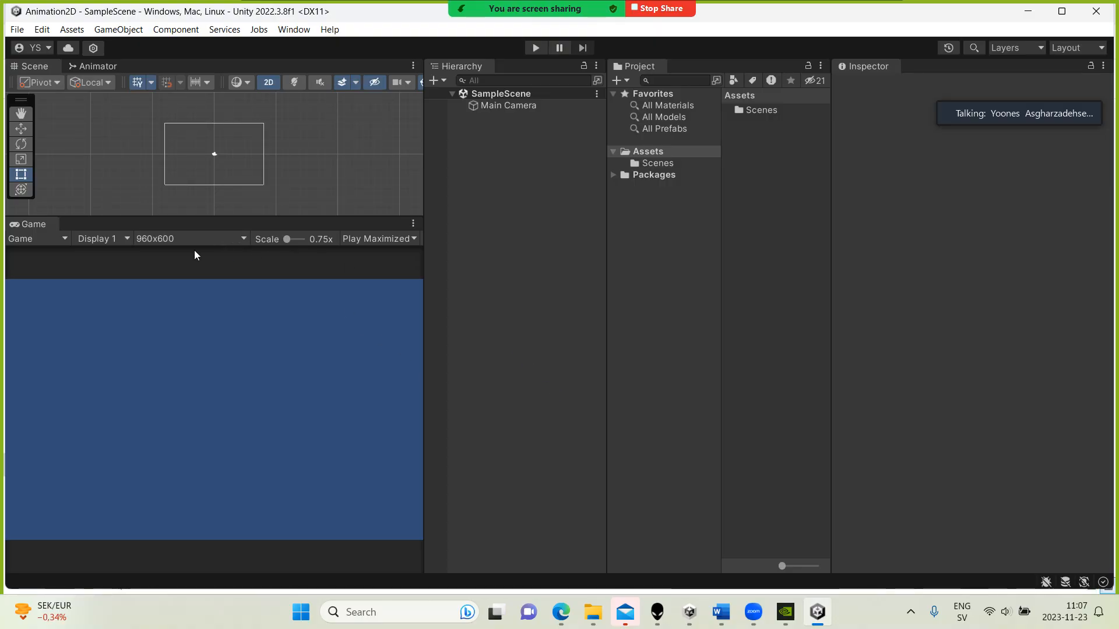
{"action": "left_click_drag", "start_coordinate": [208, 218], "coordinate": [209, 308]}
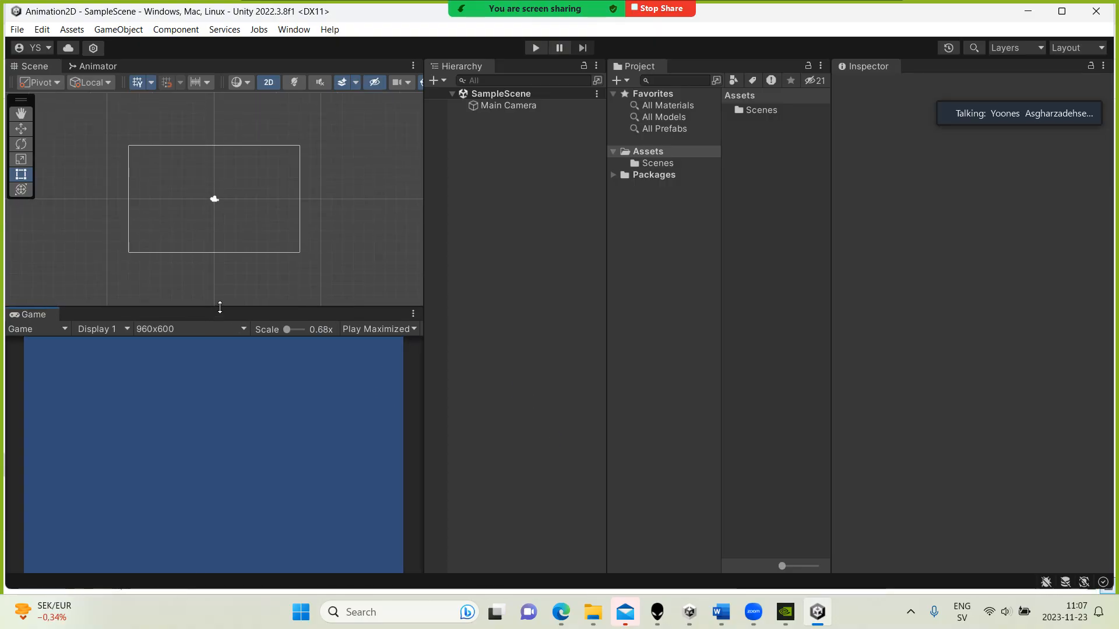
{"action": "left_click_drag", "start_coordinate": [830, 203], "coordinate": [885, 183]}
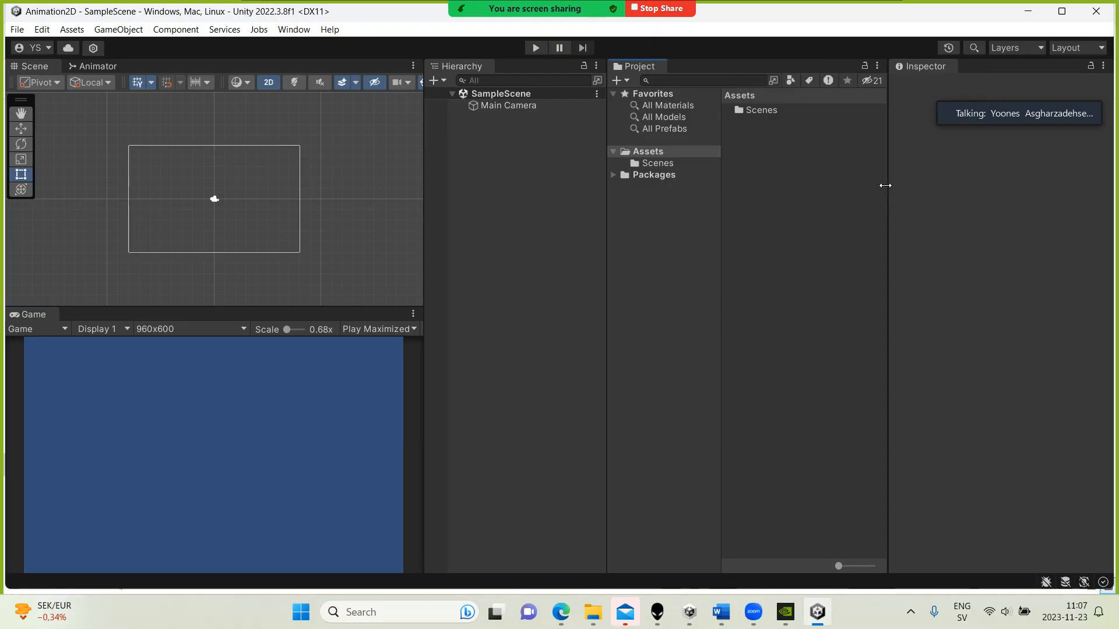
{"action": "left_click_drag", "start_coordinate": [721, 229], "coordinate": [761, 219]}
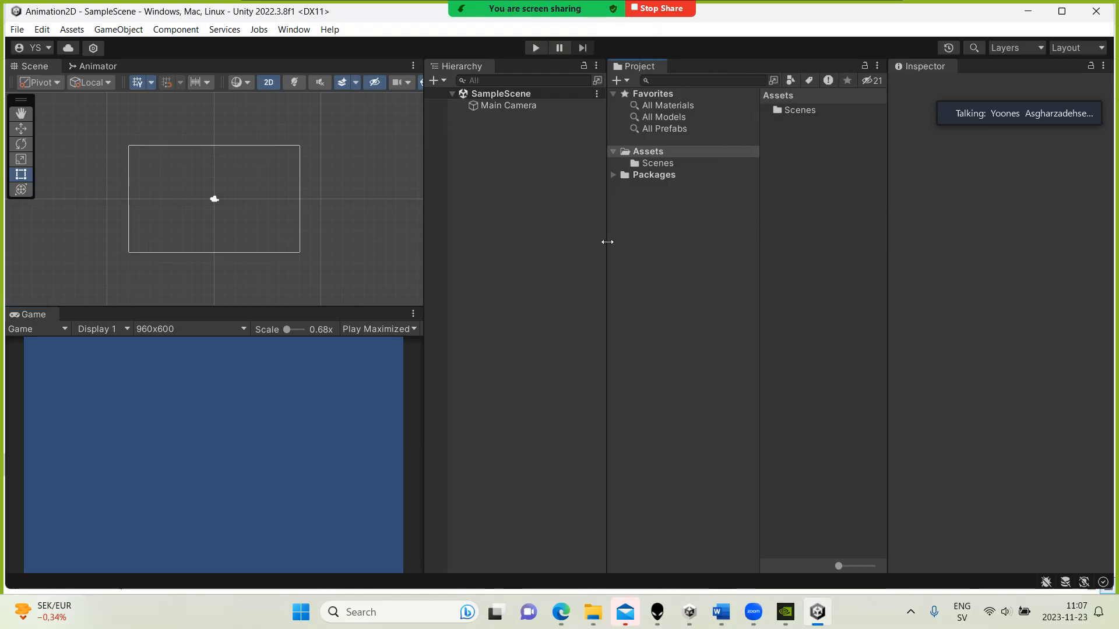
{"action": "left_click_drag", "start_coordinate": [607, 242], "coordinate": [651, 236]}
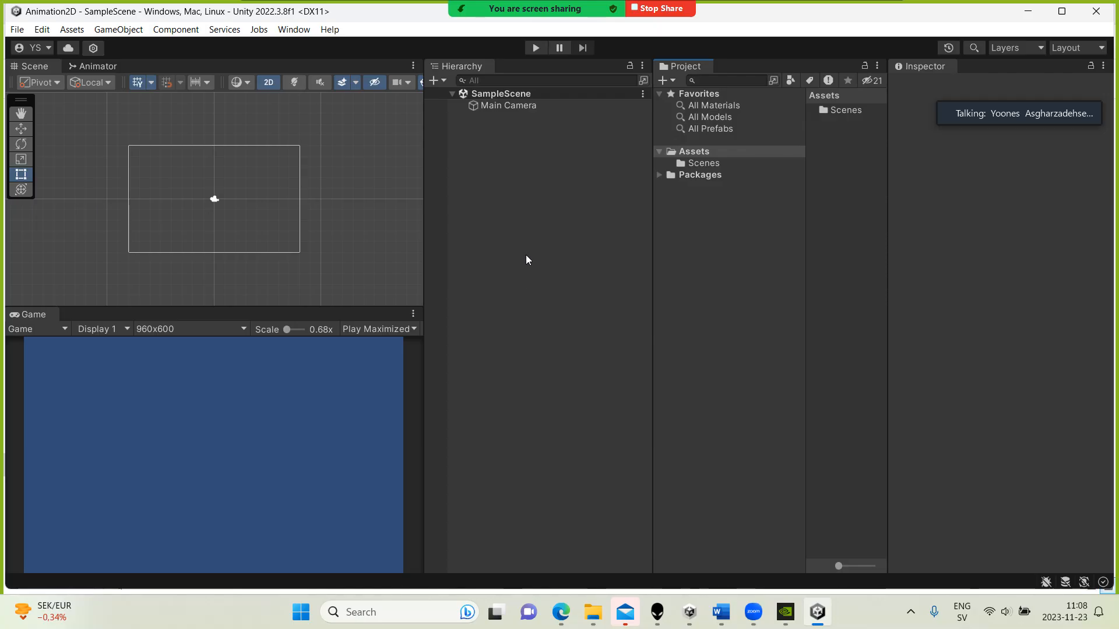
- Create an empty game object named Player in SampleScene and select it
{"action": "right_click", "coordinate": [503, 94]}
{"action": "left_click", "coordinate": [459, 151]}
{"action": "right_click", "coordinate": [497, 93]}
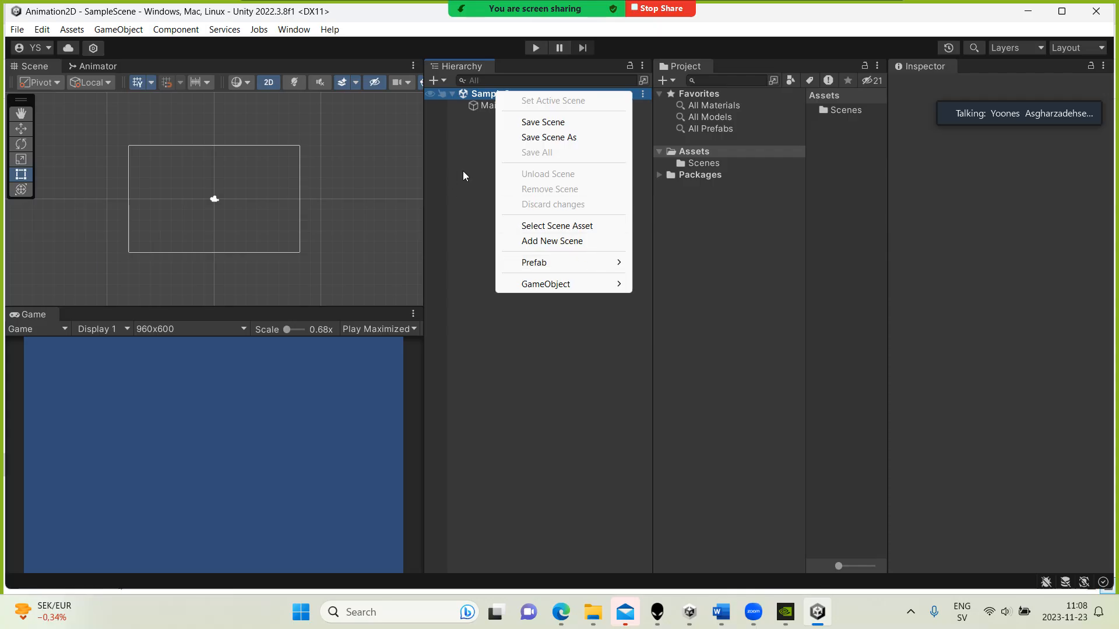
{"action": "right_click", "coordinate": [470, 156]}
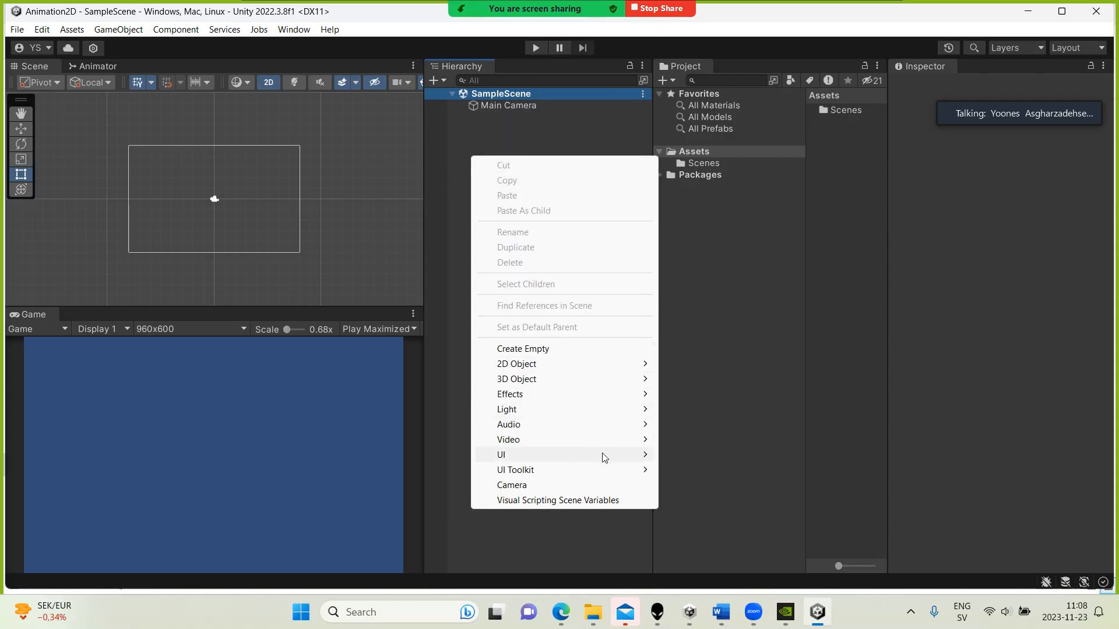
{"action": "left_click", "coordinate": [589, 350]}
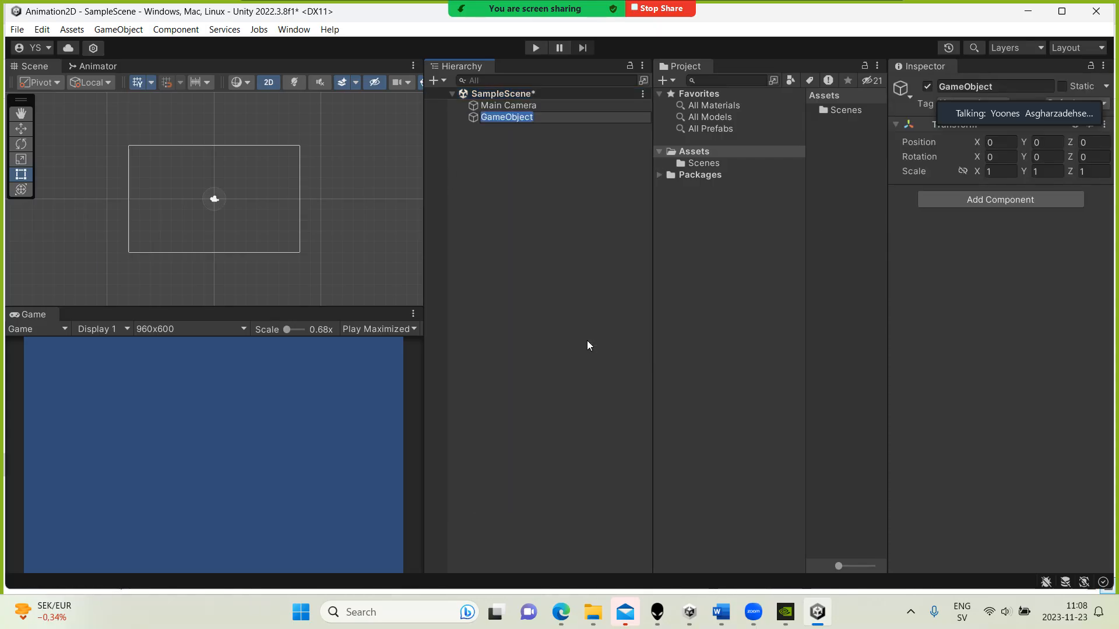
{"action": "type", "text": "Pl"}
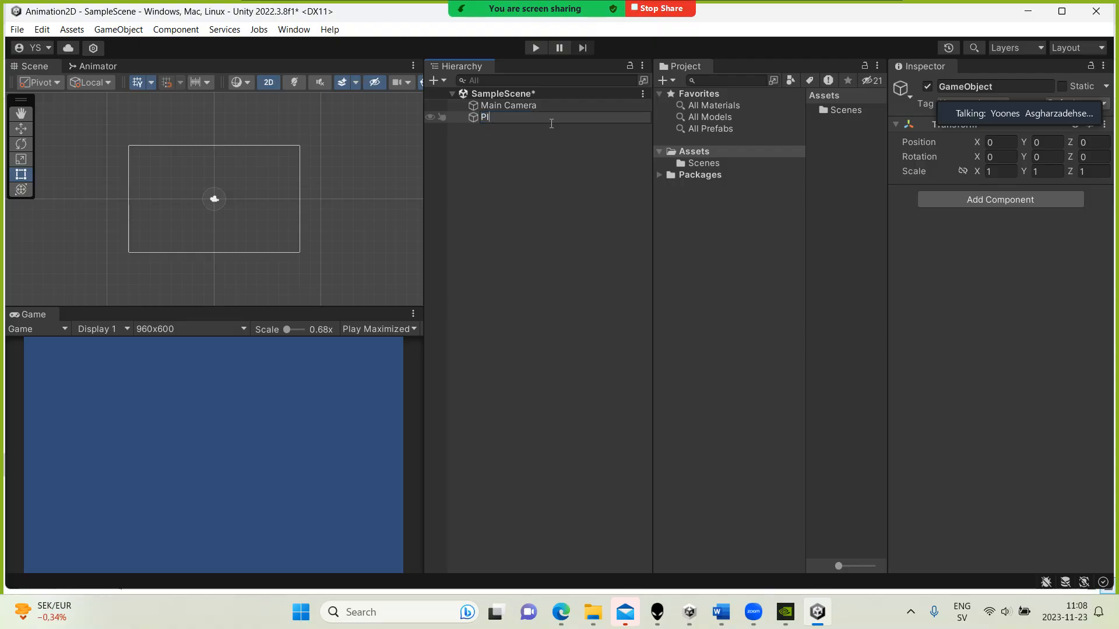
{"action": "type", "text": "ayer"}
{"action": "left_click", "coordinate": [520, 237]}
{"action": "left_click", "coordinate": [487, 118]}
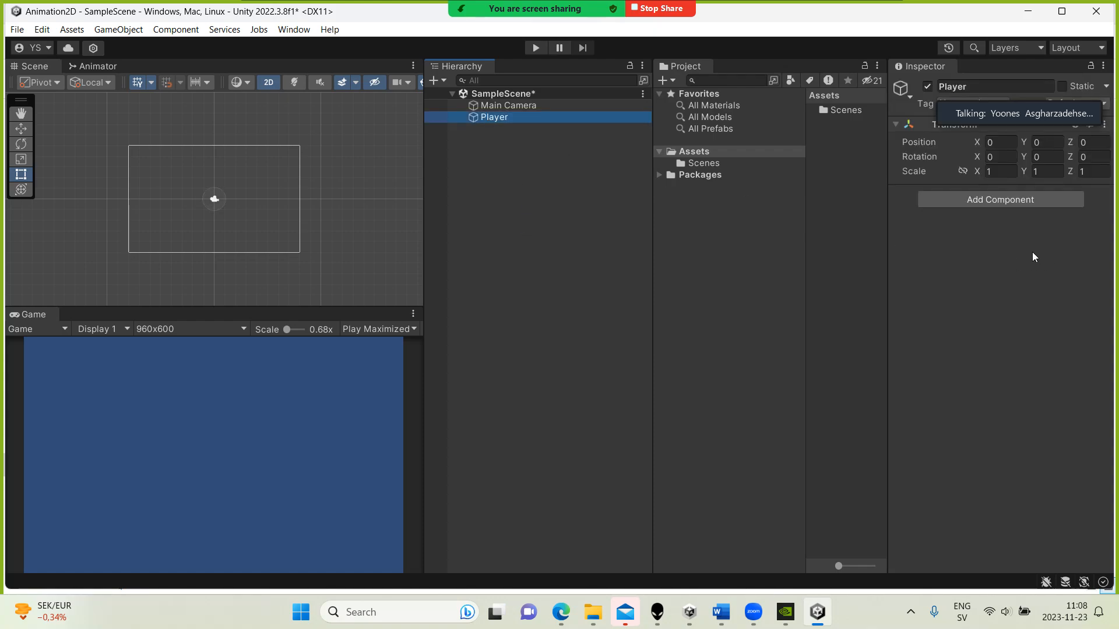
- Add a Sprite Renderer component to the Player object
{"action": "right_click", "coordinate": [253, 213]}
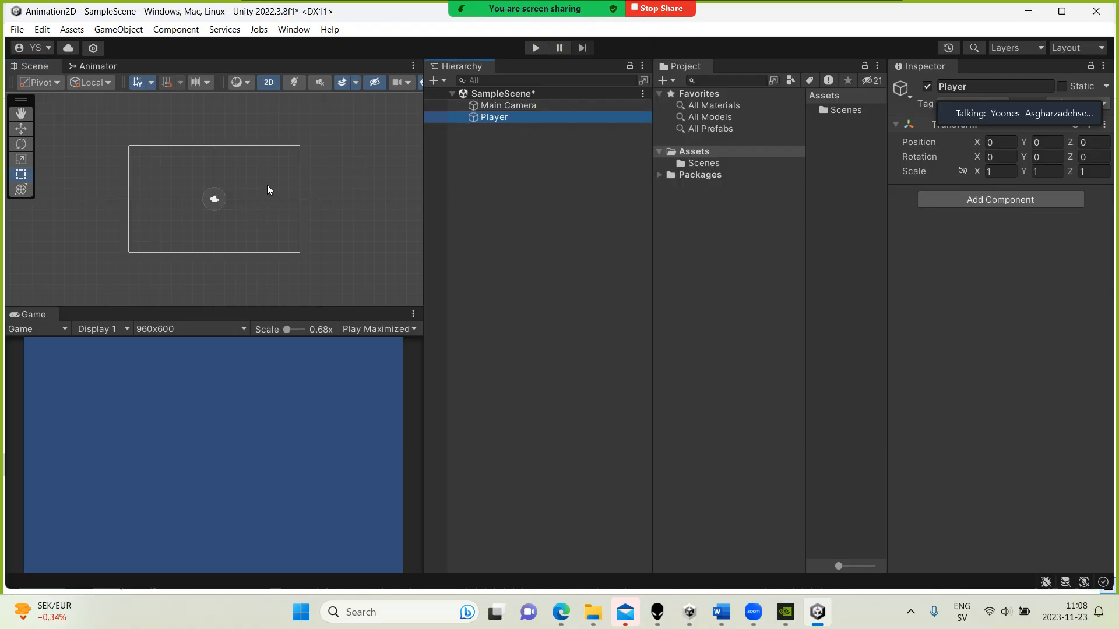
{"action": "scroll", "coordinate": [256, 192], "scroll_direction": "down", "scroll_amount": 5}
{"action": "scroll", "coordinate": [247, 199], "scroll_direction": "down", "scroll_amount": 5}
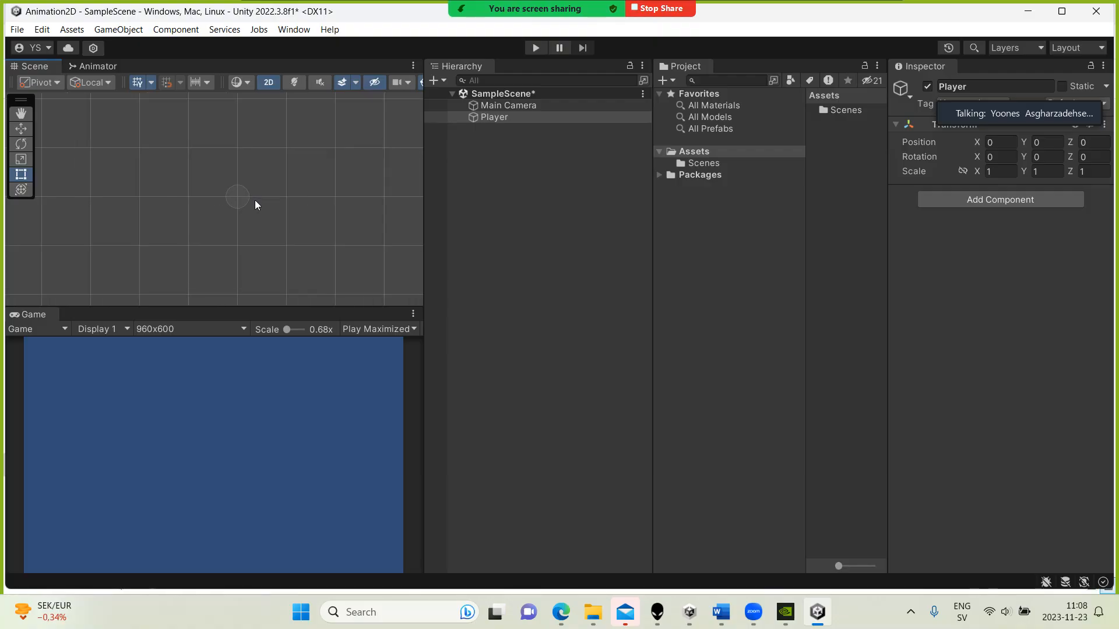
{"action": "scroll", "coordinate": [250, 201], "scroll_direction": "up", "scroll_amount": 6}
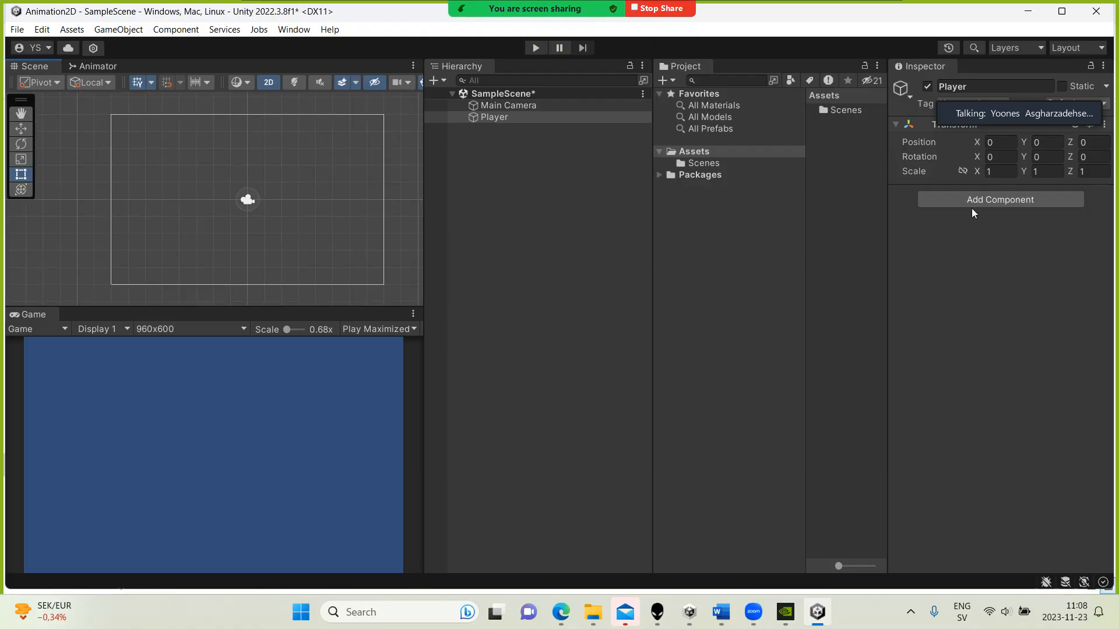
{"action": "left_click", "coordinate": [992, 199]}
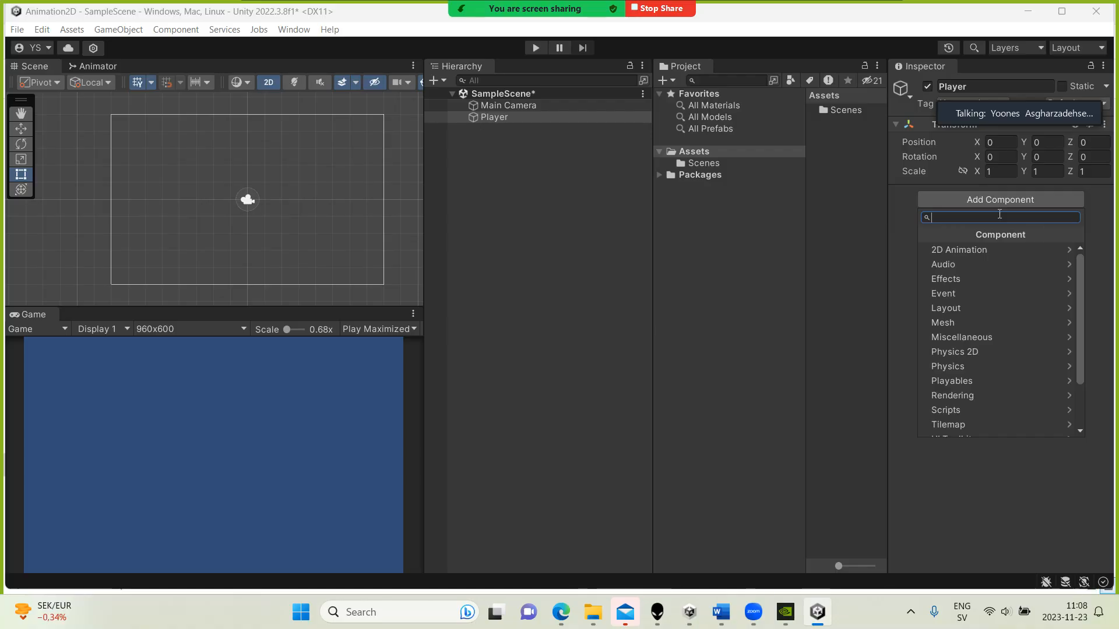
{"action": "type", "text": "Rende"}
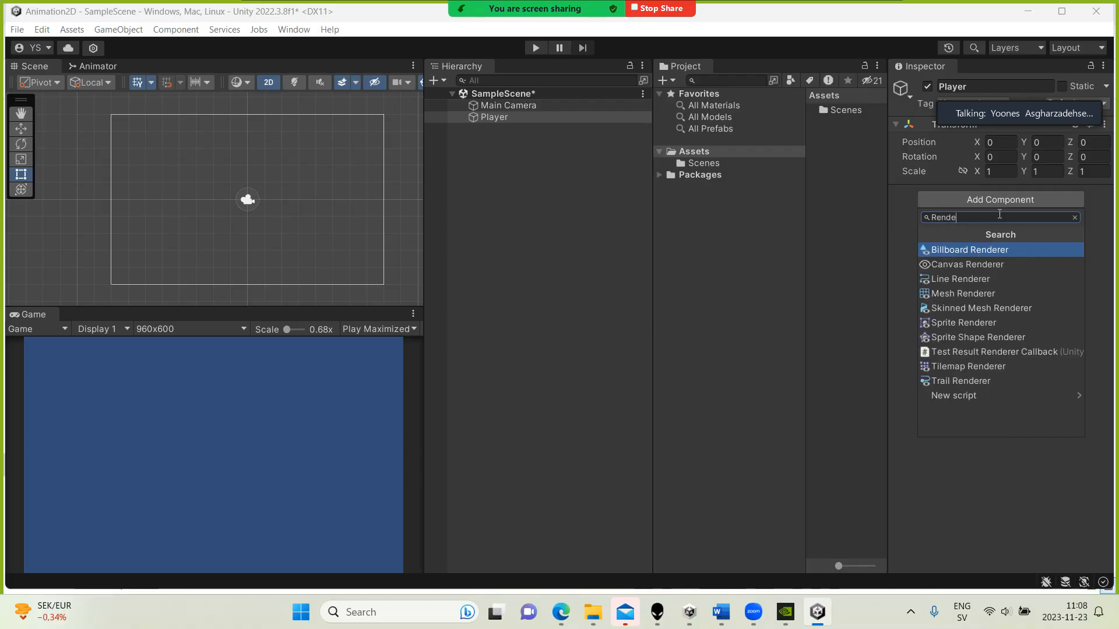
{"action": "left_click", "coordinate": [989, 323]}
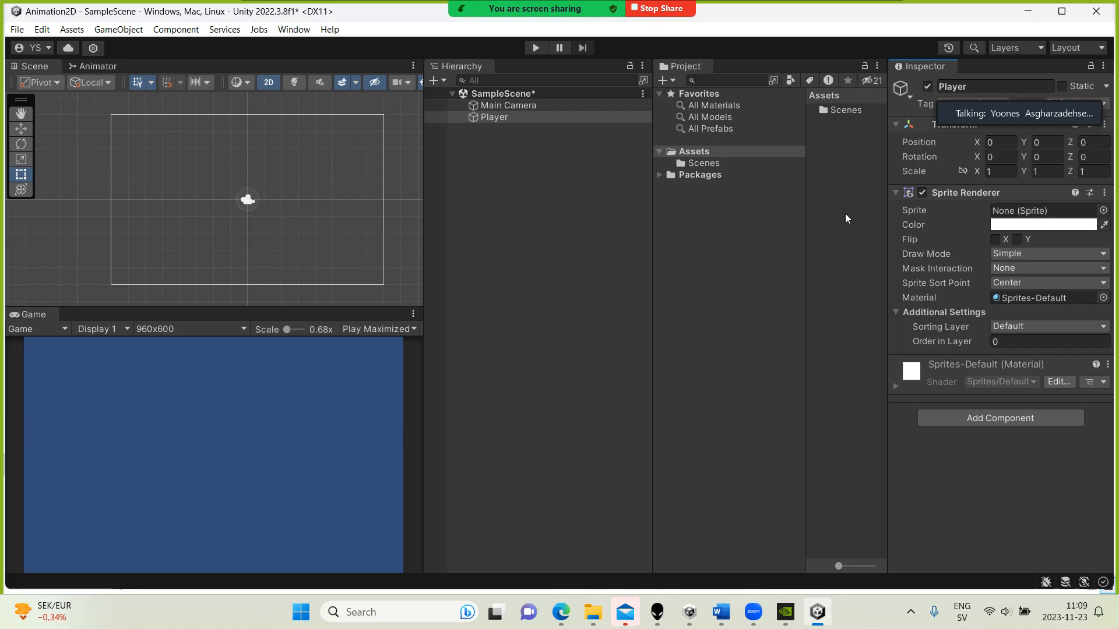
- Import the Player Sword Idle 48x48 PNG from the Character > Player Sword Idle folder in File Explorer into the Unity project's Assets
{"action": "left_click_drag", "start_coordinate": [651, 218], "coordinate": [578, 218]}
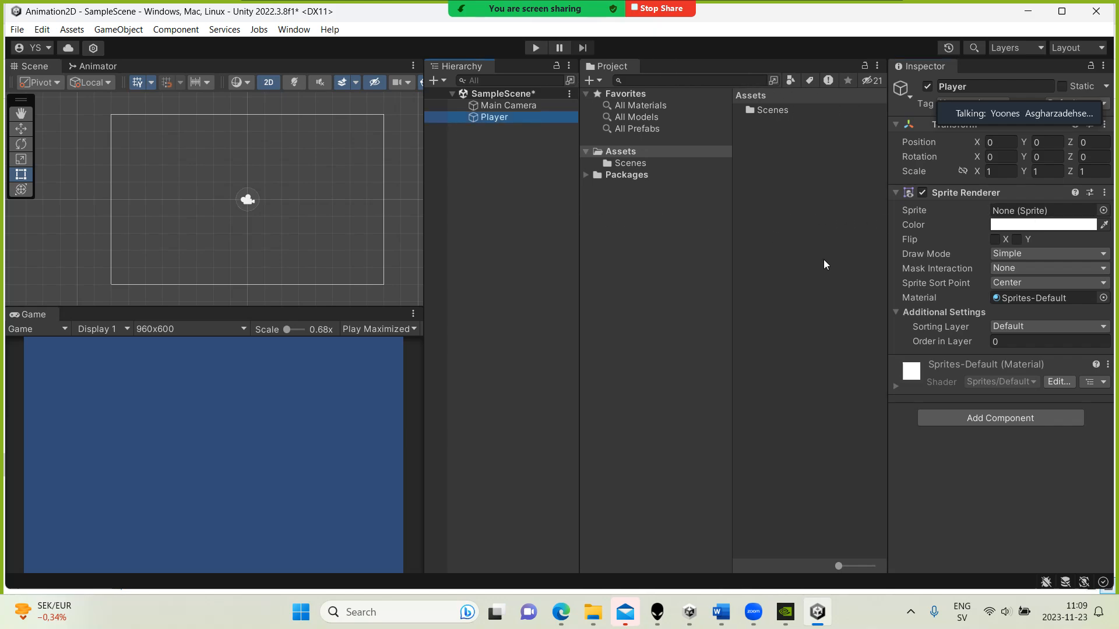
{"action": "mouse_move", "coordinate": [593, 612]}
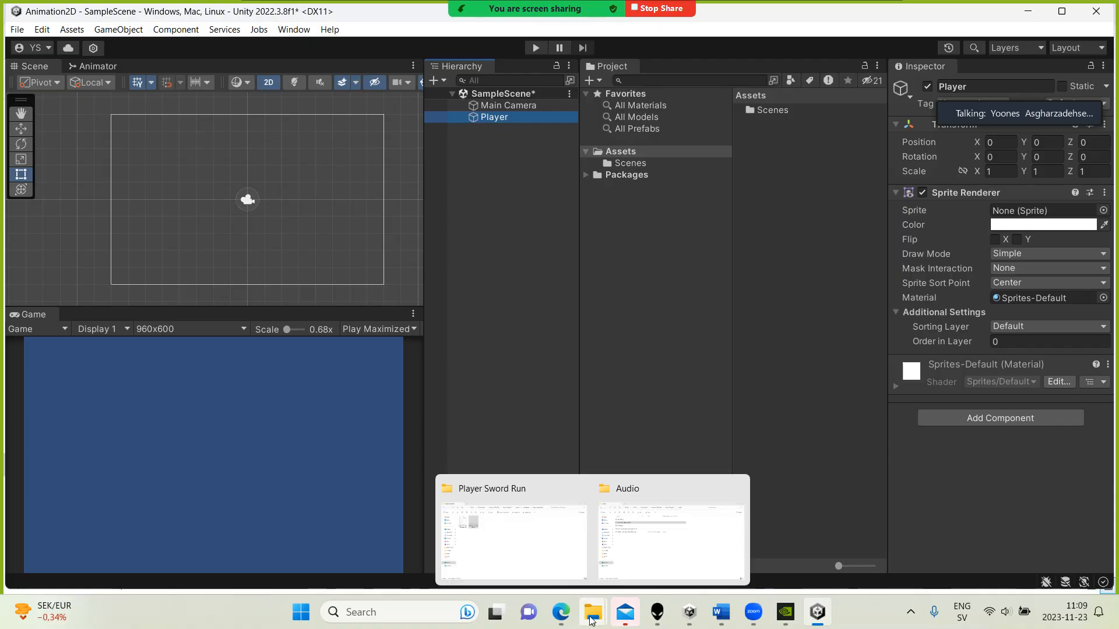
{"action": "left_click", "coordinate": [528, 543]}
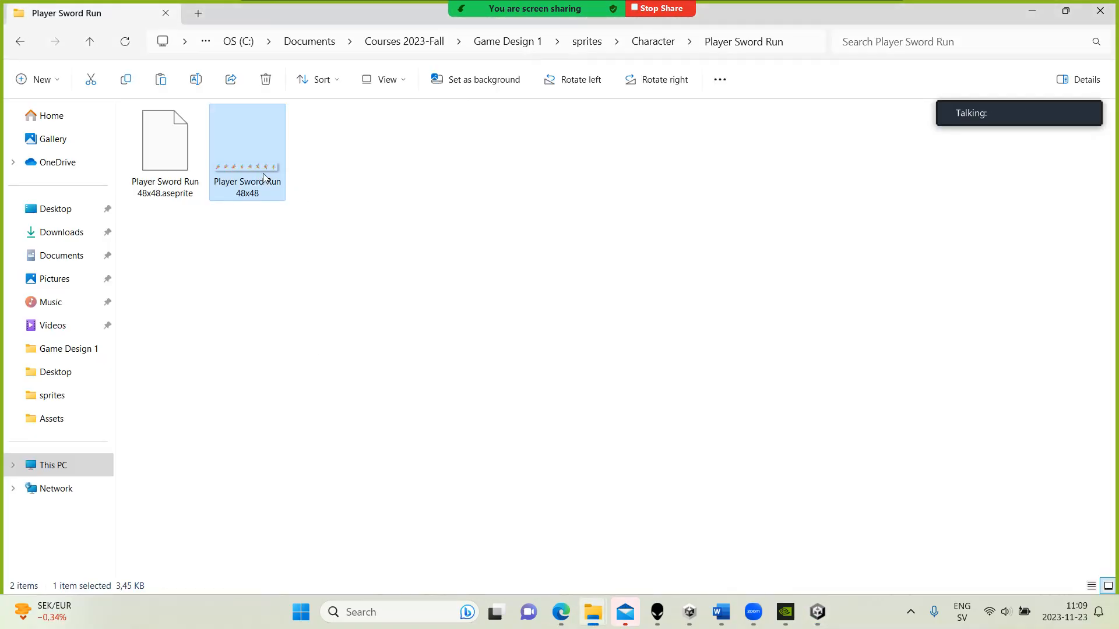
{"action": "mouse_move", "coordinate": [270, 185]}
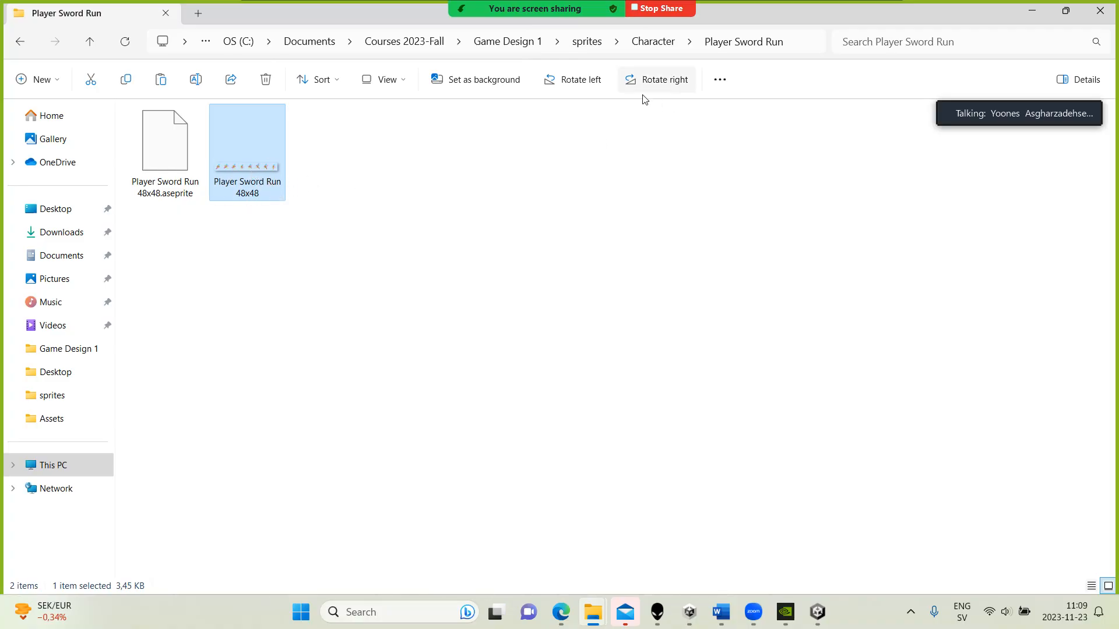
{"action": "left_click", "coordinate": [20, 40]}
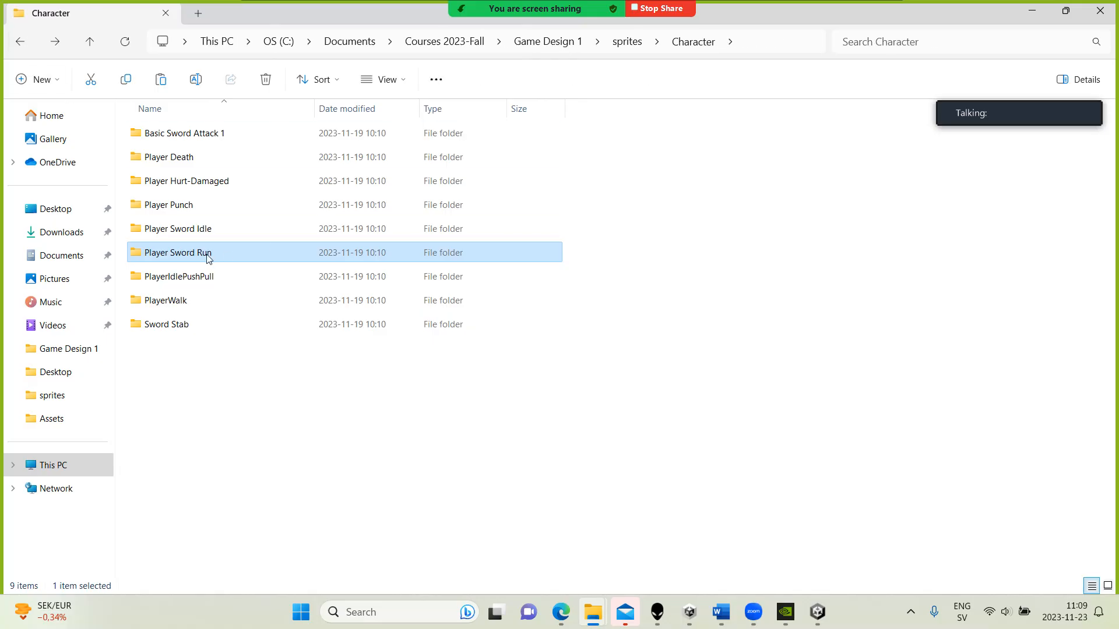
{"action": "double_click", "coordinate": [178, 233]}
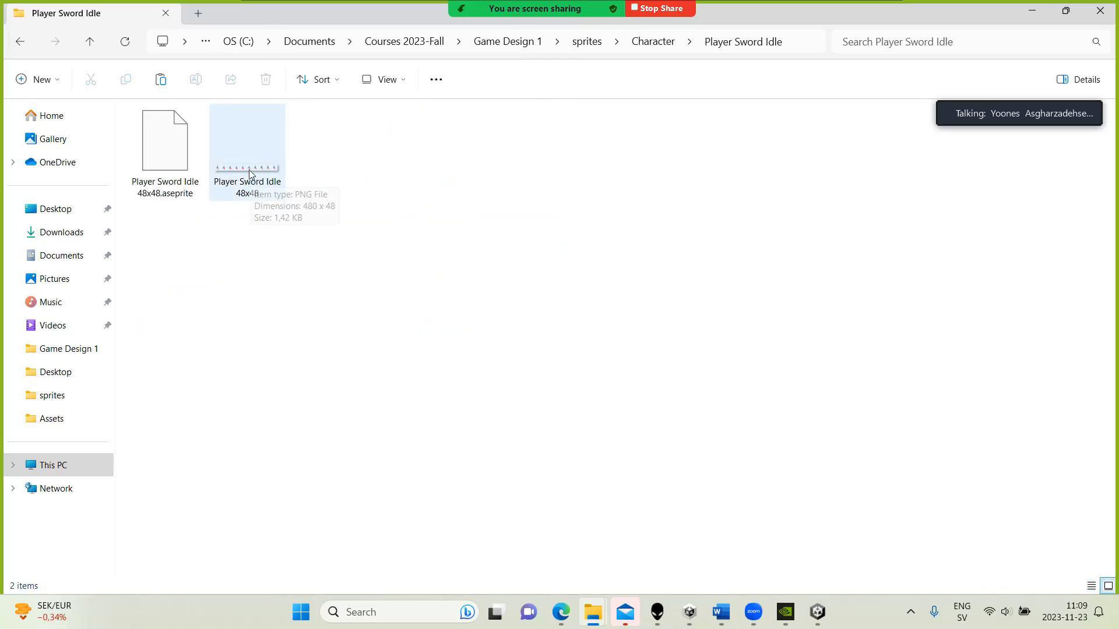
{"action": "left_click_drag", "start_coordinate": [247, 170], "coordinate": [778, 317]}
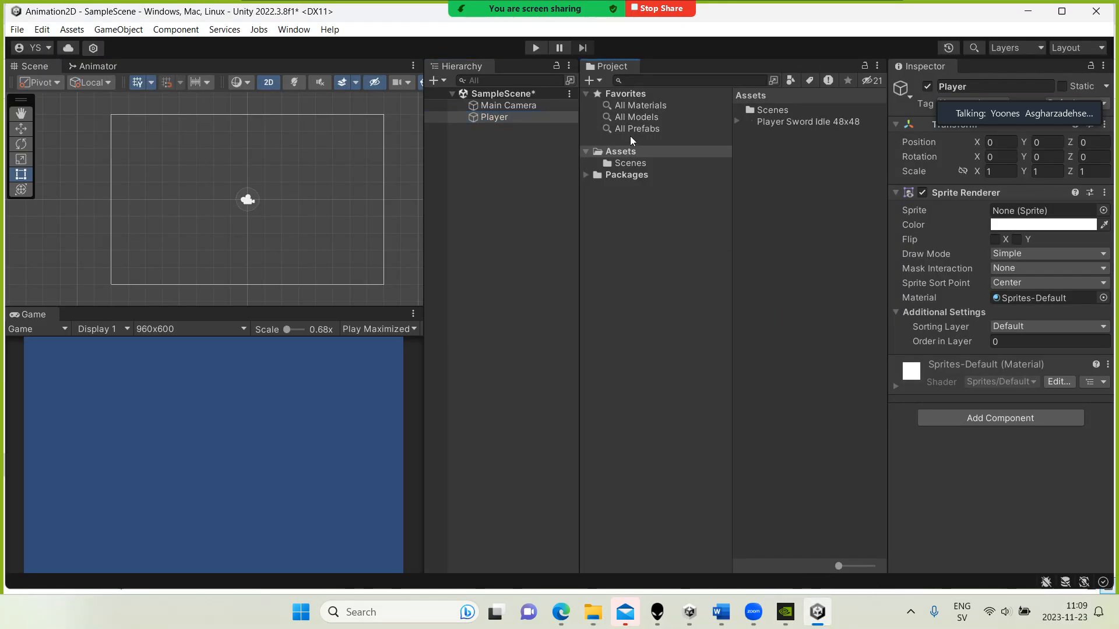
- Create a Sprites folder in Assets, move the Player Sword Idle 48x48 sheet into it, and select the sheet there
{"action": "right_click", "coordinate": [621, 155]}
{"action": "mouse_move", "coordinate": [635, 164]}
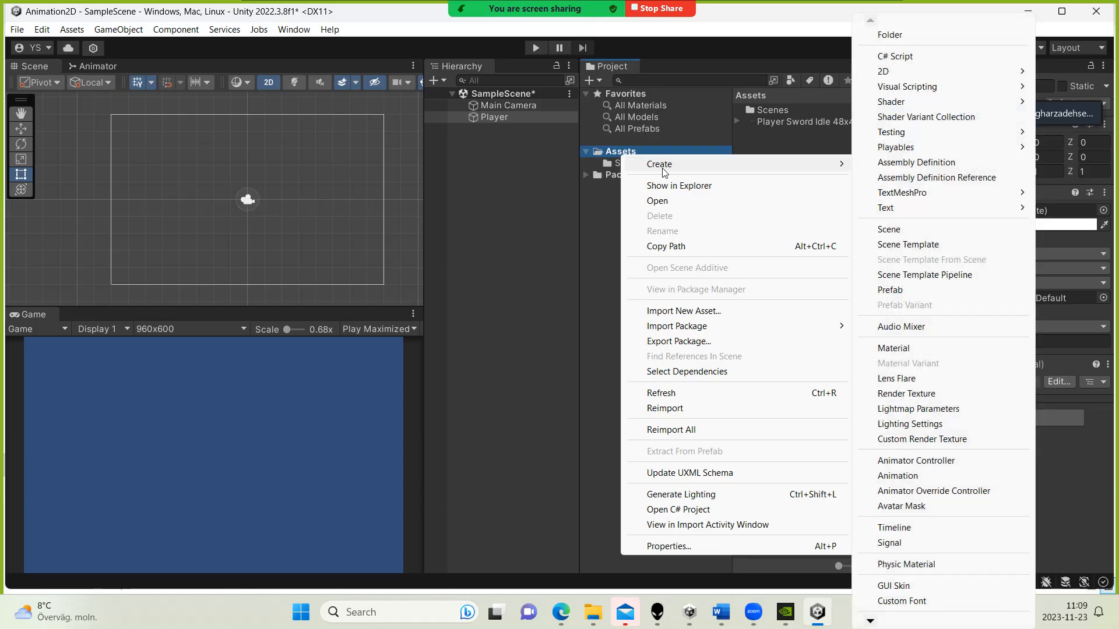
{"action": "left_click", "coordinate": [945, 35]}
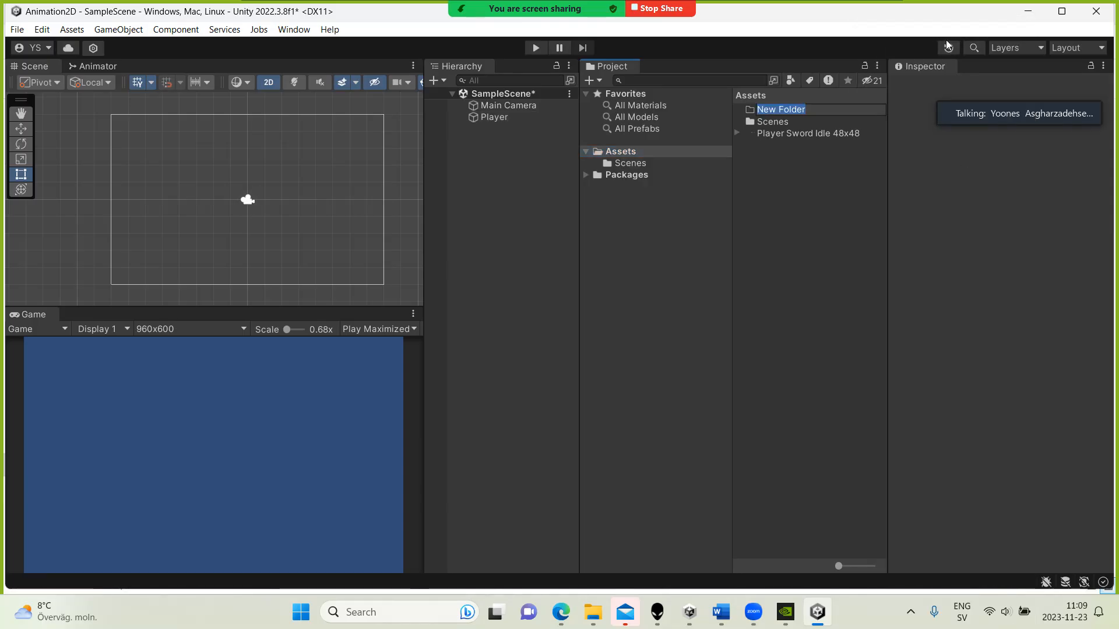
{"action": "type", "text": "Sprites"}
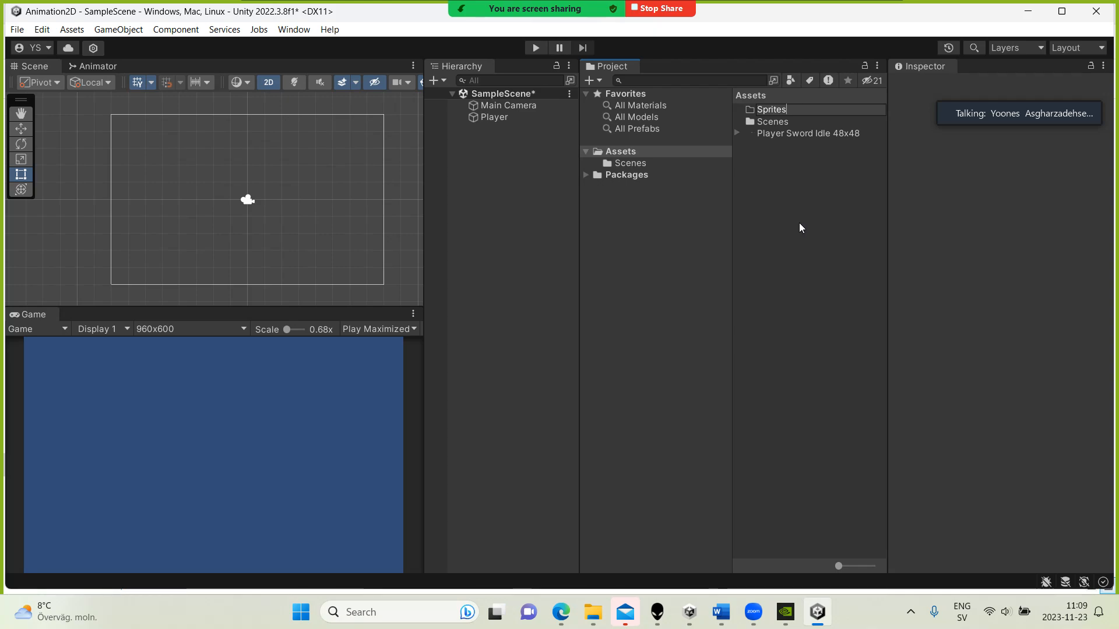
{"action": "key", "text": "Return"}
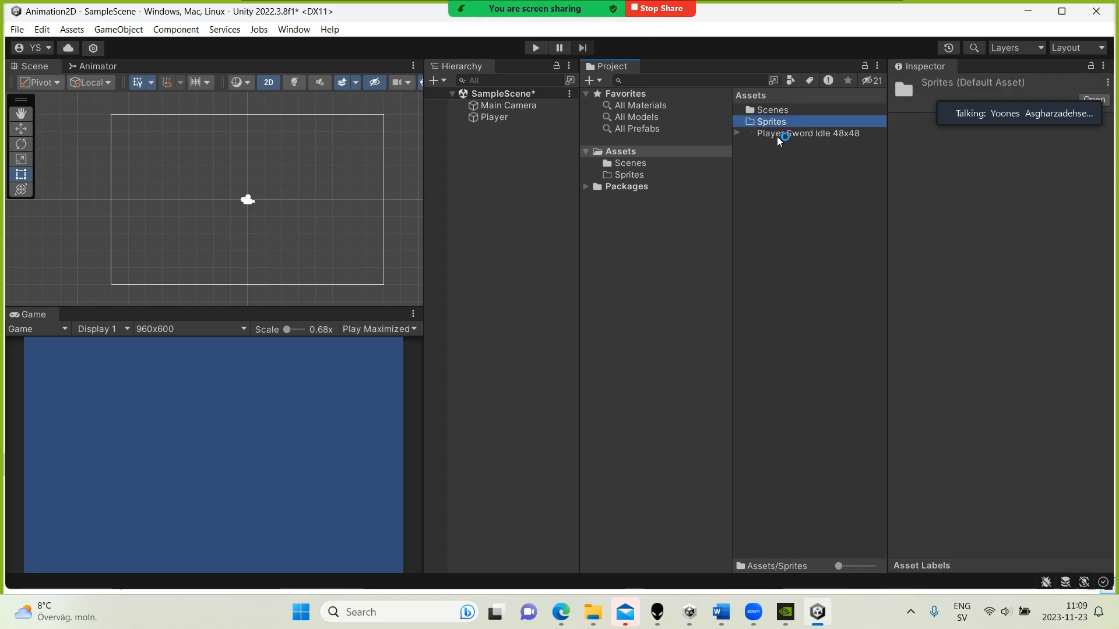
{"action": "left_click_drag", "start_coordinate": [777, 136], "coordinate": [768, 121]}
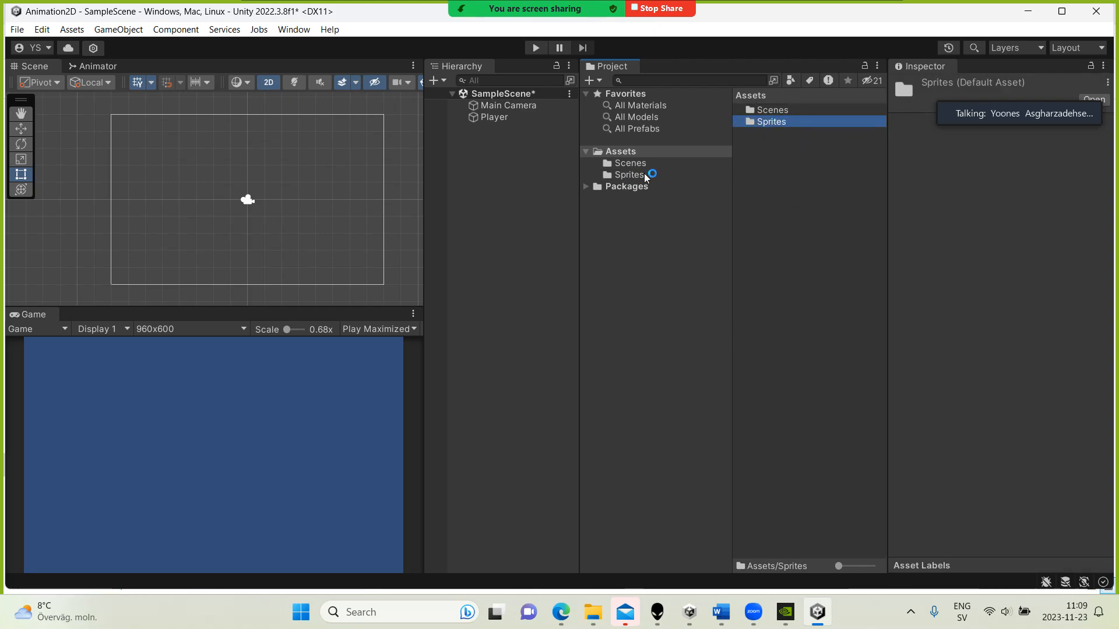
{"action": "left_click", "coordinate": [628, 175]}
{"action": "left_click", "coordinate": [765, 111]}
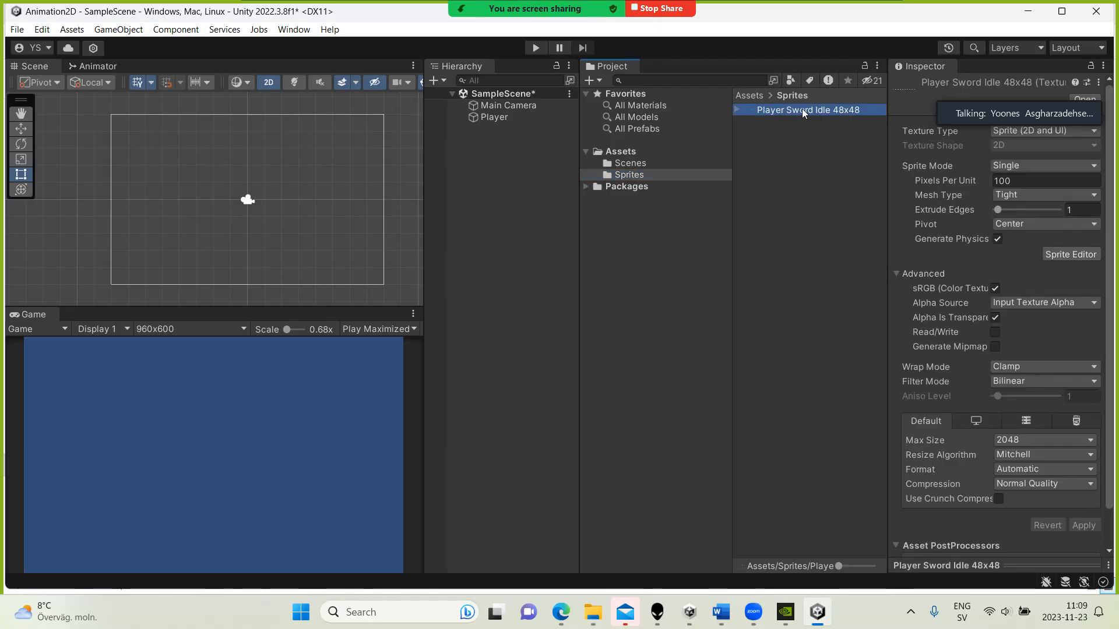
- Make more room for the Inspector, and examine the Player Sword Idle 48x48 sheet's frames and import settings
{"action": "left_click_drag", "start_coordinate": [579, 241], "coordinate": [525, 241]}
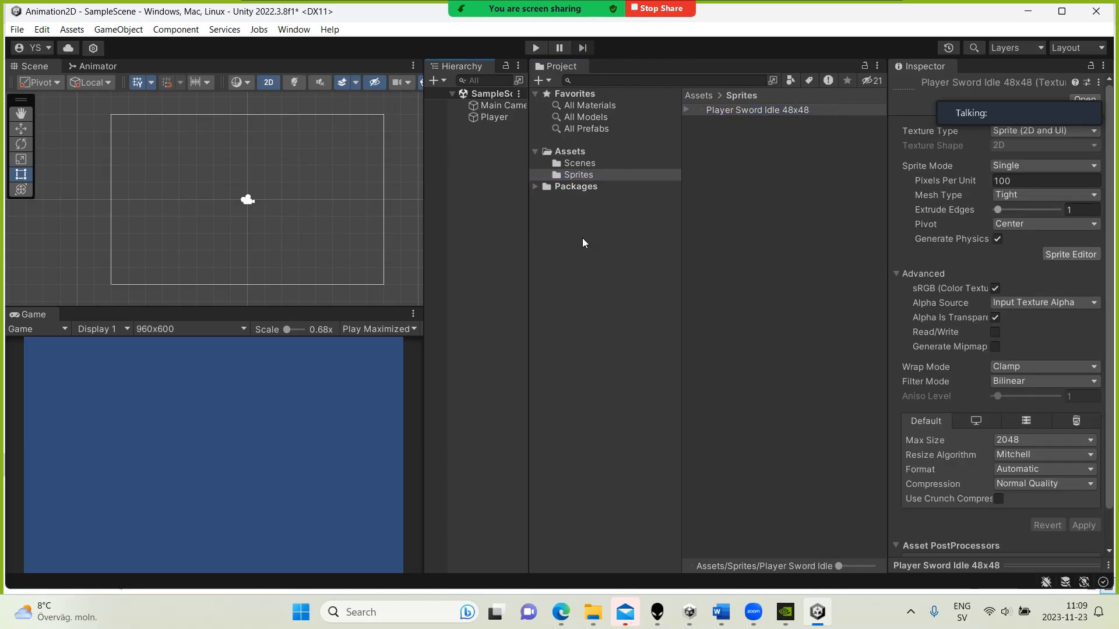
{"action": "left_click_drag", "start_coordinate": [886, 210], "coordinate": [810, 217]}
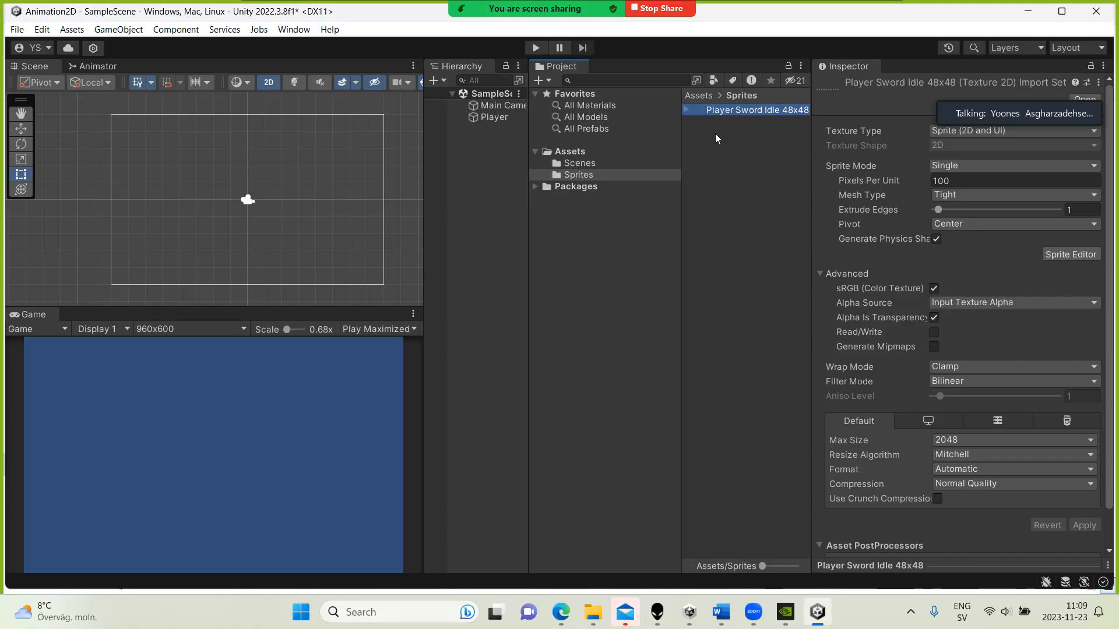
{"action": "double_click", "coordinate": [739, 110]}
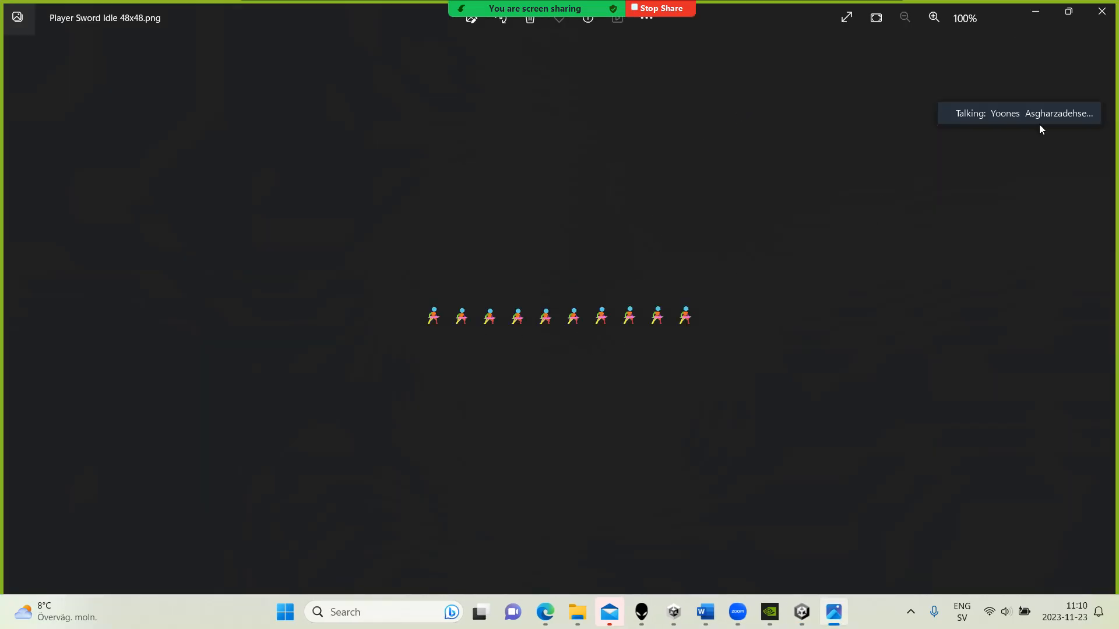
{"action": "left_click", "coordinate": [1105, 19]}
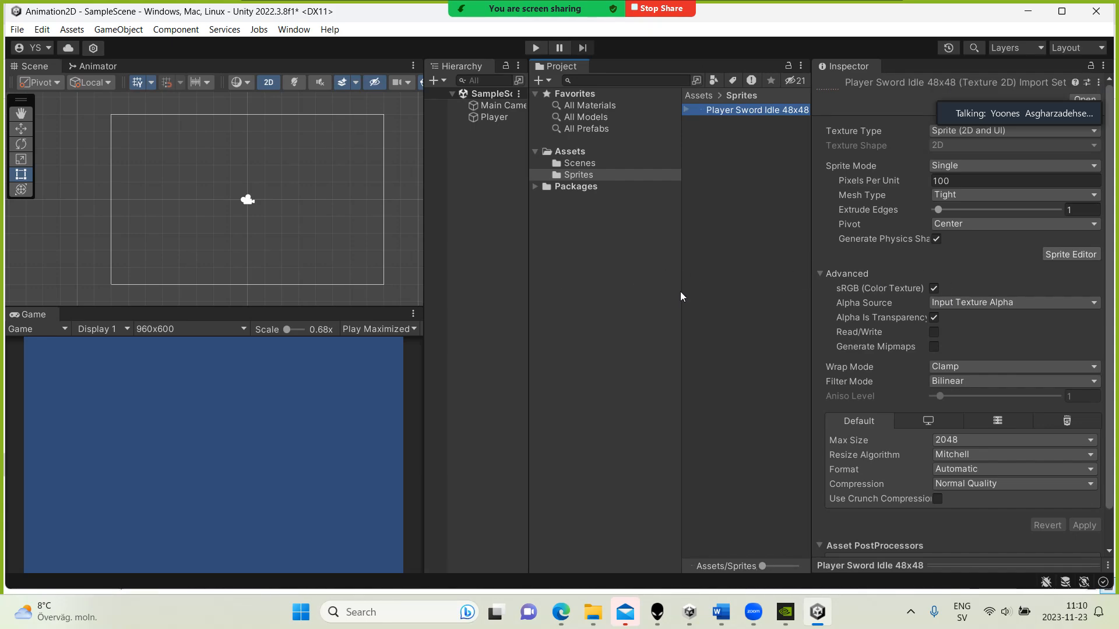
{"action": "left_click_drag", "start_coordinate": [680, 291], "coordinate": [656, 297]}
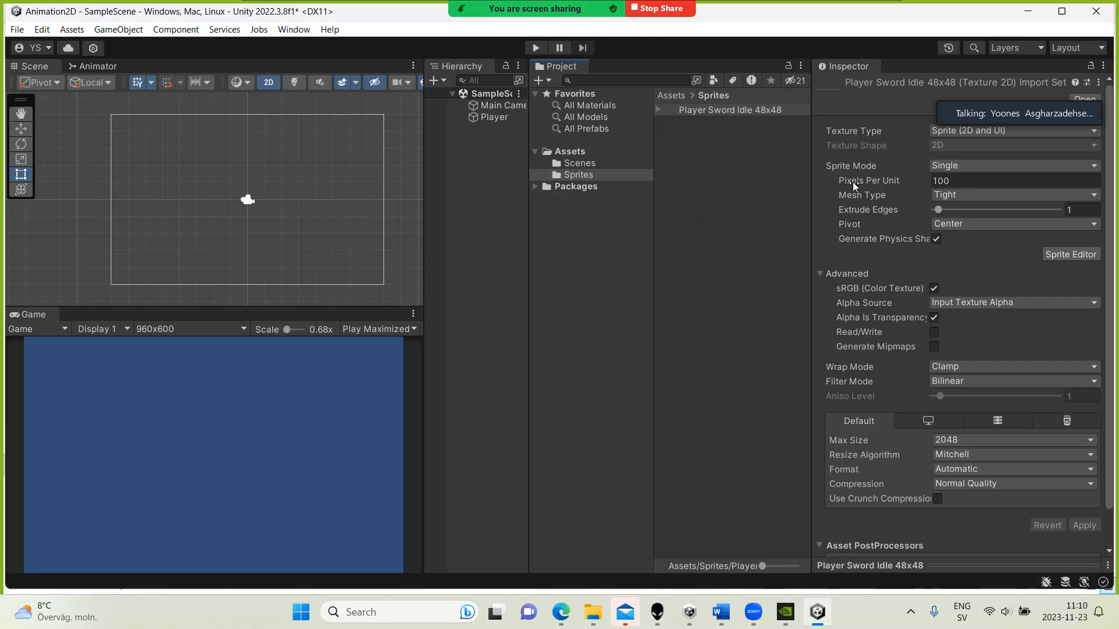
{"action": "left_click", "coordinate": [694, 110]}
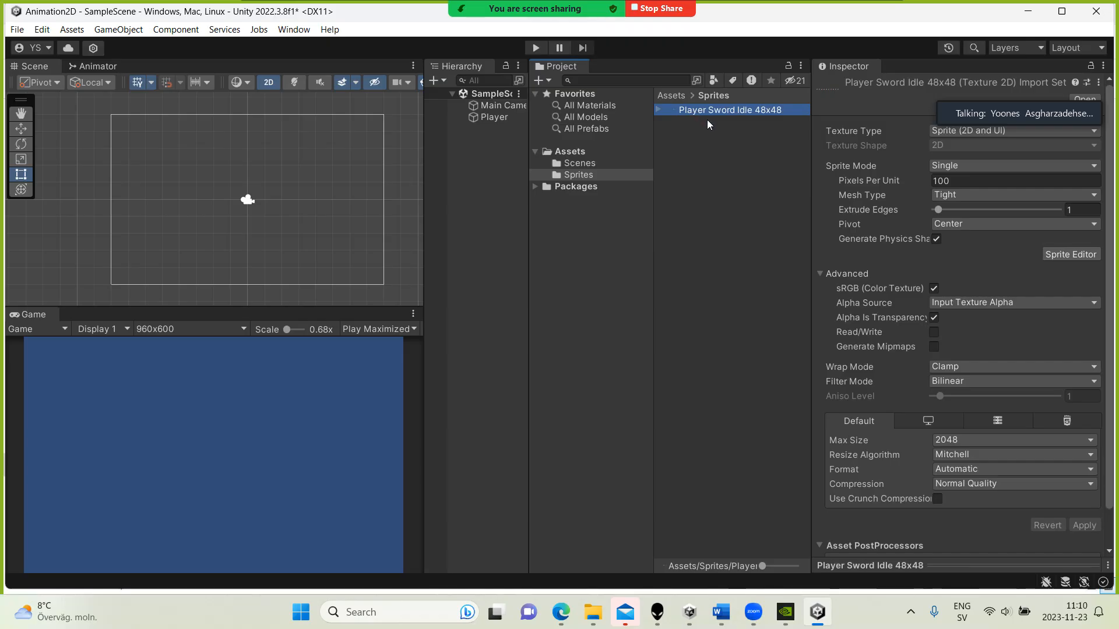
- Set the Player Sword Idle 48x48 sheet's Sprite Mode to Multiple, apply the import settings and open it in the Sprite Editor
{"action": "left_click", "coordinate": [990, 166]}
{"action": "left_click", "coordinate": [986, 198]}
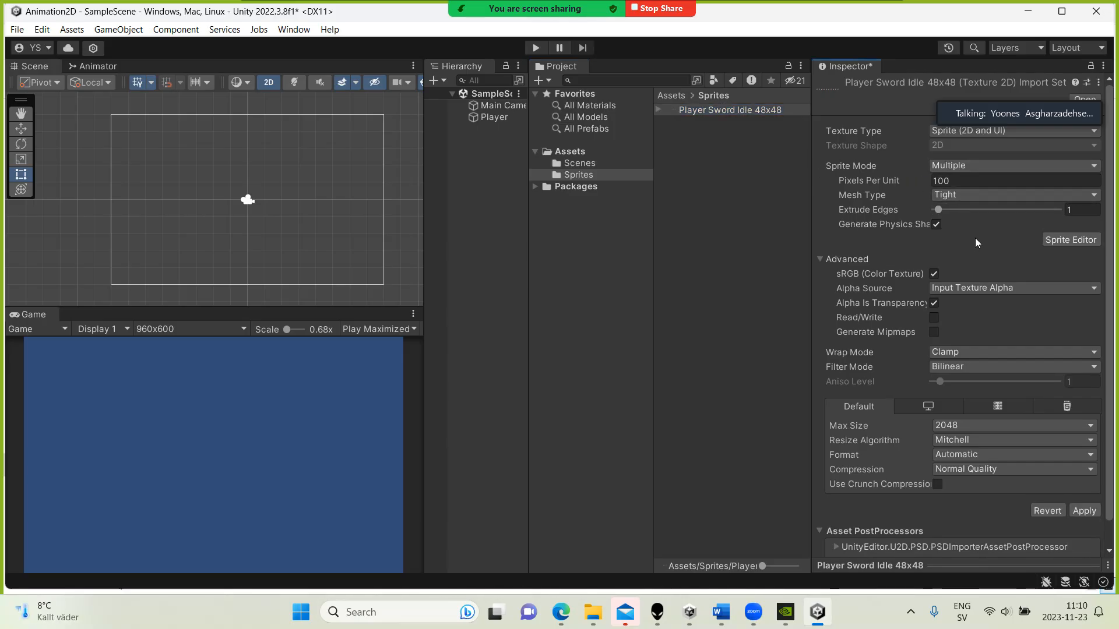
{"action": "left_click", "coordinate": [691, 110]}
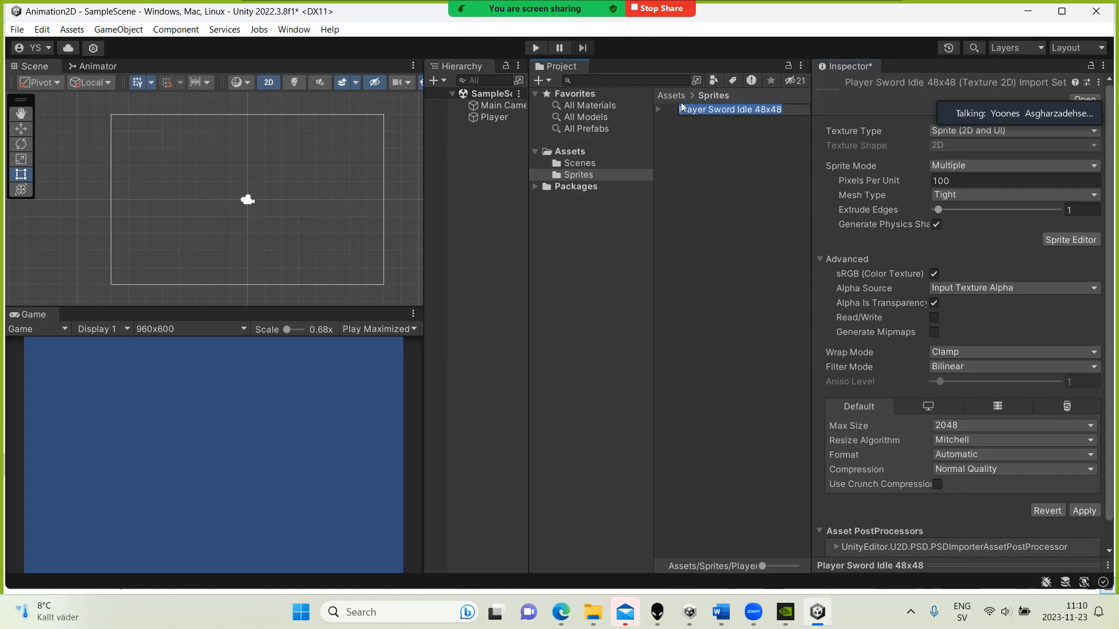
{"action": "left_click", "coordinate": [1000, 169]}
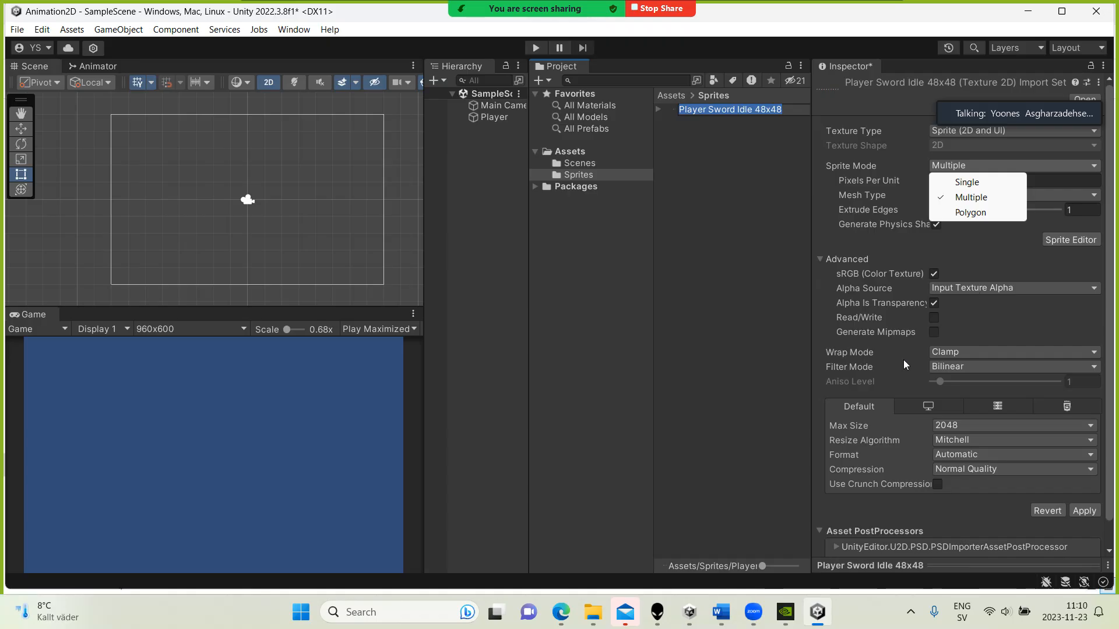
{"action": "left_click", "coordinate": [972, 367]}
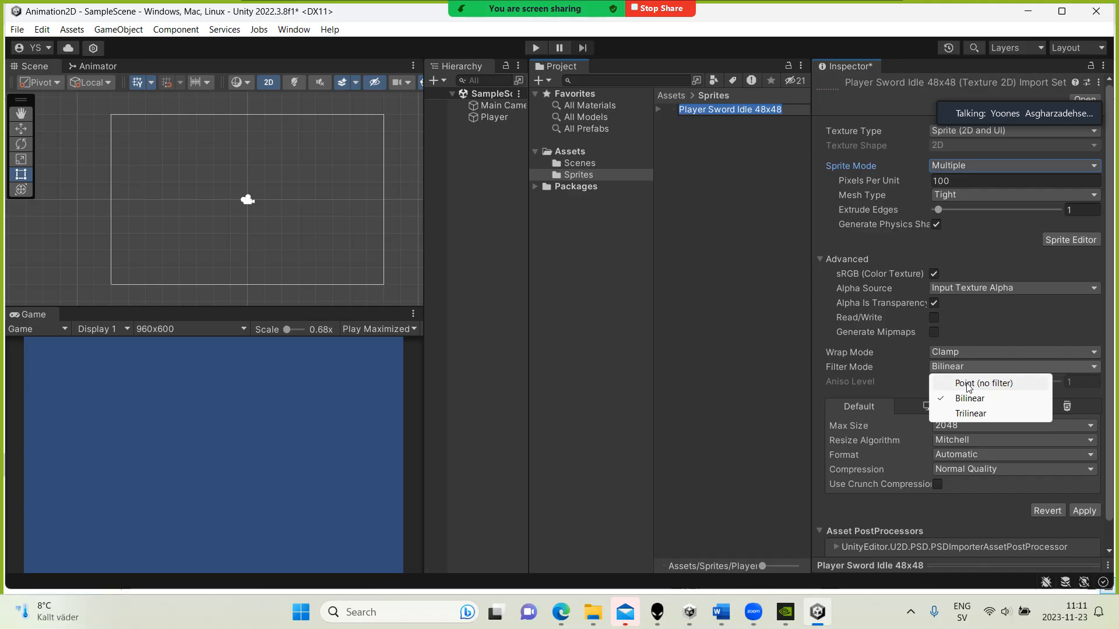
{"action": "left_click", "coordinate": [968, 385]}
{"action": "left_click", "coordinate": [966, 367]}
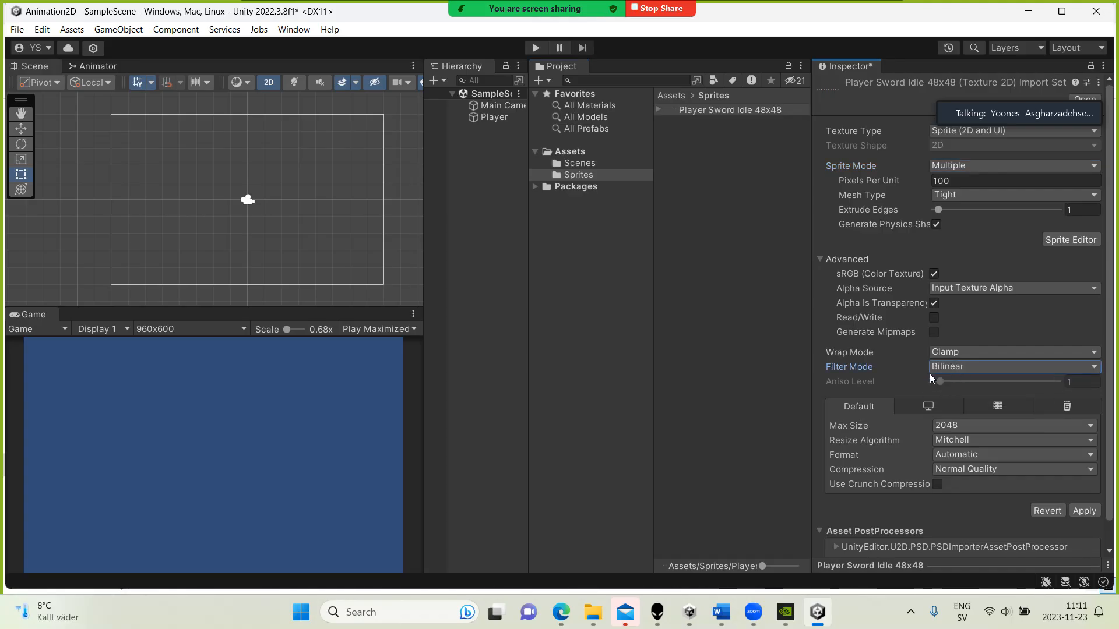
{"action": "left_click", "coordinate": [1058, 240]}
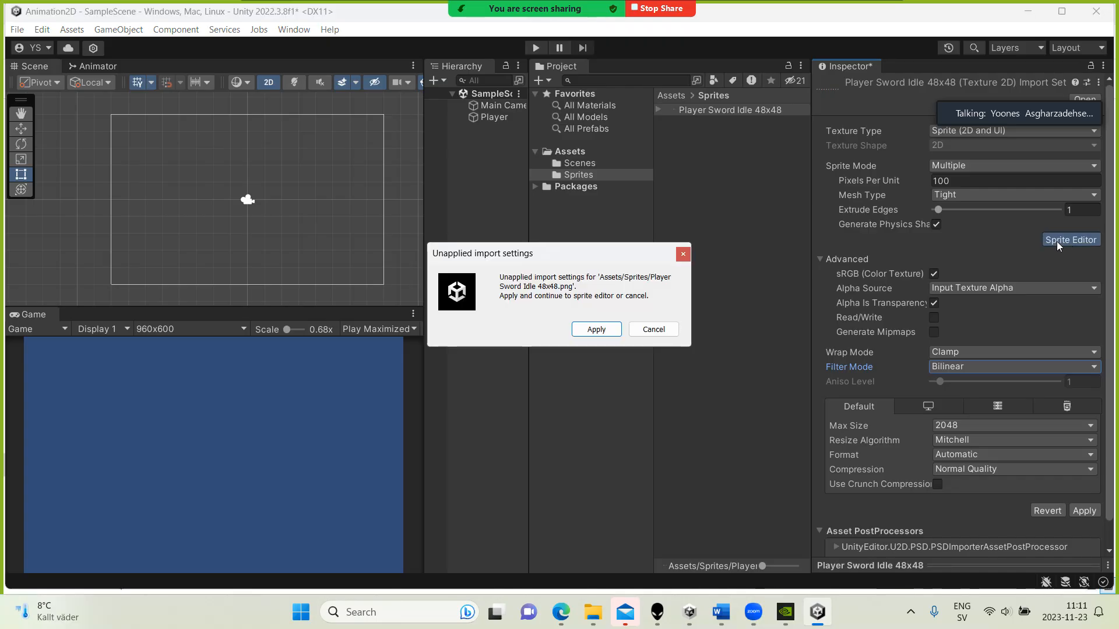
{"action": "left_click", "coordinate": [596, 330]}
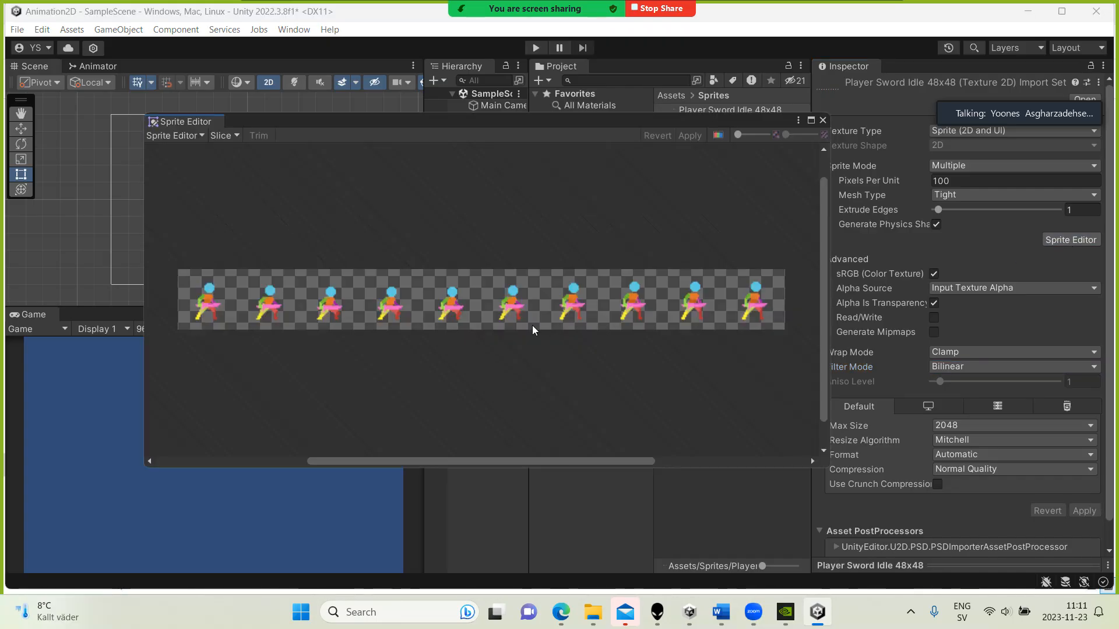
- Set the sheet's Filter Mode to Point (no filter) and apply the import settings
{"action": "scroll", "coordinate": [542, 326], "scroll_direction": "up", "scroll_amount": 3}
{"action": "scroll", "coordinate": [469, 295], "scroll_direction": "up", "scroll_amount": 4}
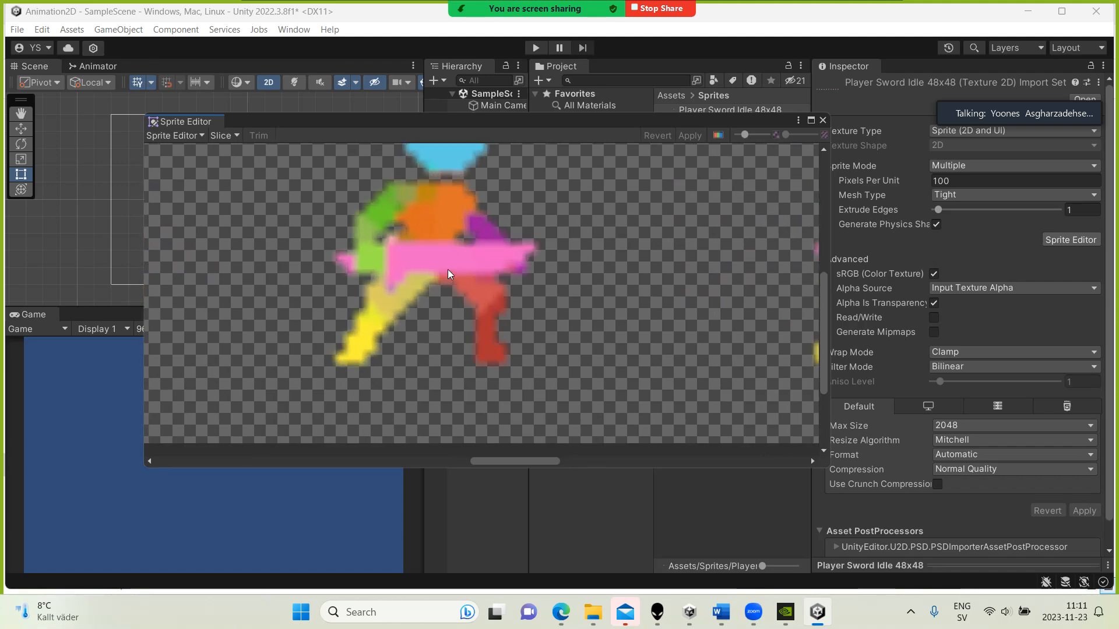
{"action": "scroll", "coordinate": [428, 257], "scroll_direction": "up", "scroll_amount": 2}
{"action": "scroll", "coordinate": [435, 263], "scroll_direction": "down", "scroll_amount": 4}
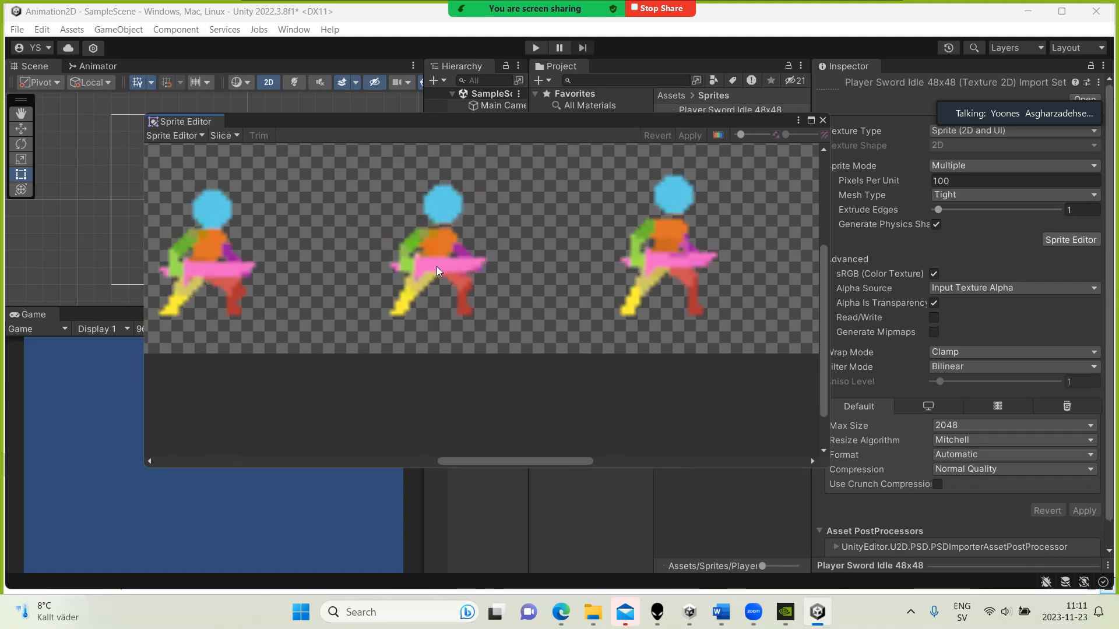
{"action": "scroll", "coordinate": [437, 270], "scroll_direction": "down", "scroll_amount": 2}
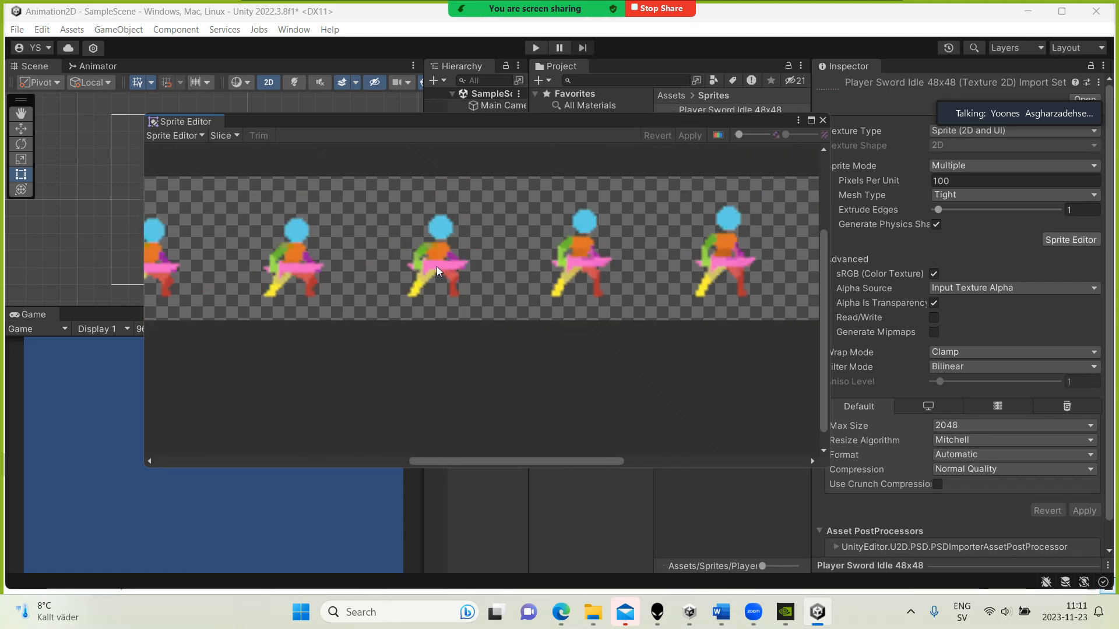
{"action": "left_click", "coordinate": [974, 369]}
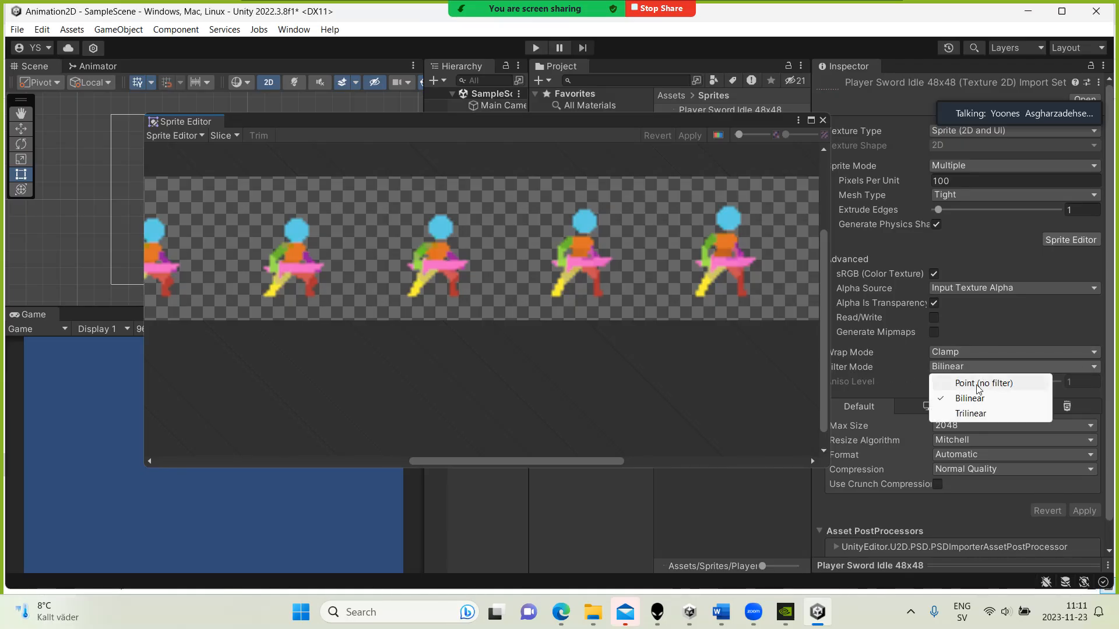
{"action": "left_click", "coordinate": [979, 385]}
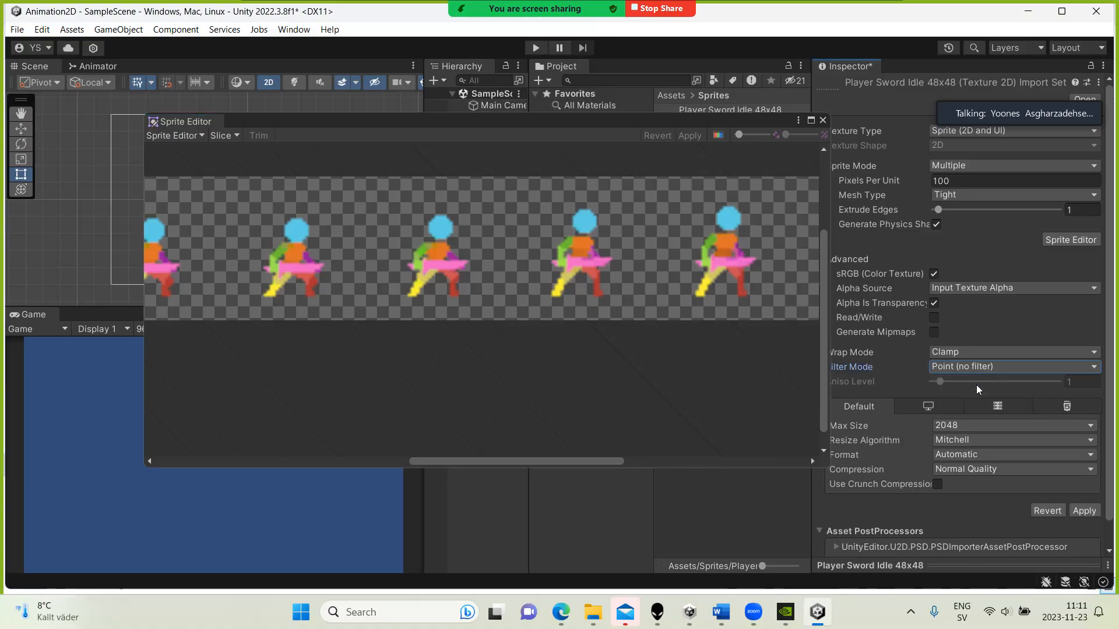
{"action": "left_click", "coordinate": [1084, 510]}
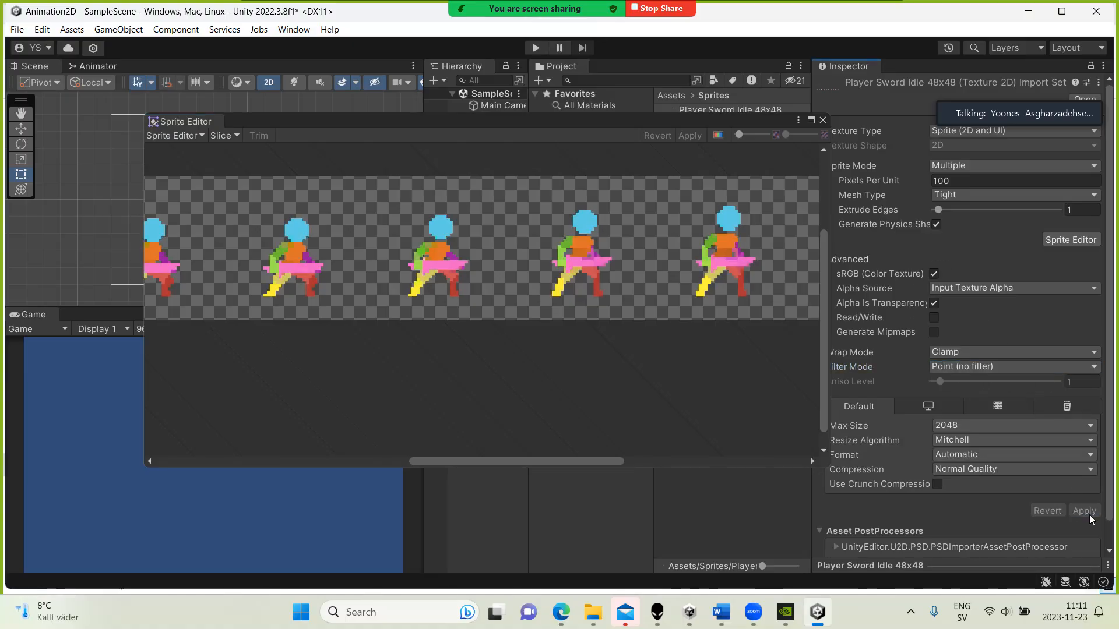
- Slice the sheet with the Automatic type, Center pivot and Delete Existing method
{"action": "scroll", "coordinate": [460, 262], "scroll_direction": "up", "scroll_amount": 3}
{"action": "scroll", "coordinate": [459, 259], "scroll_direction": "up", "scroll_amount": 8}
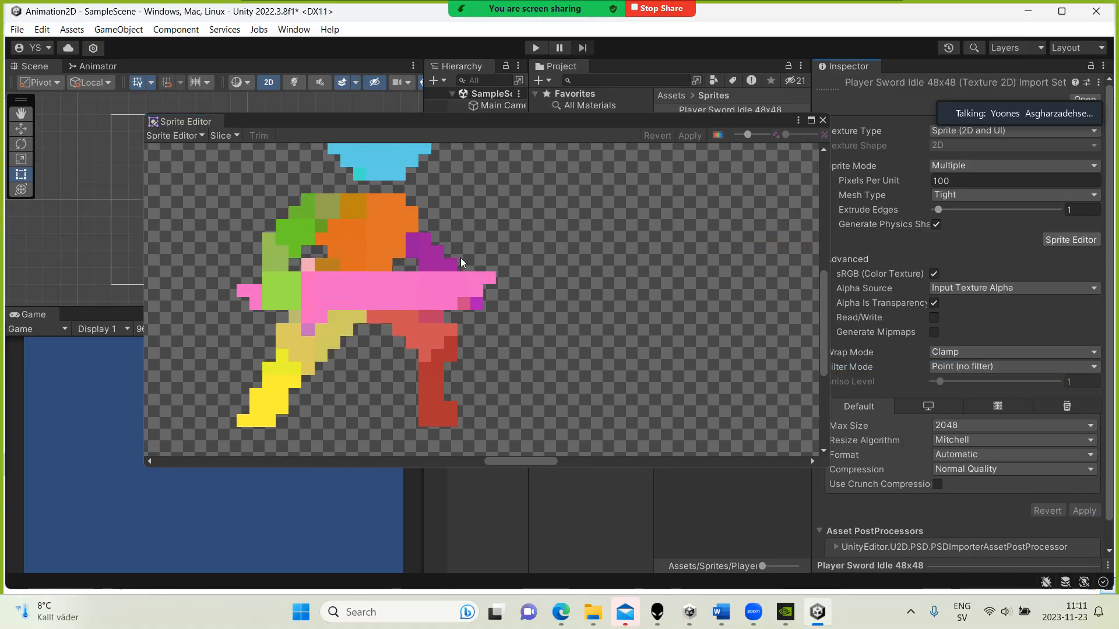
{"action": "scroll", "coordinate": [462, 261], "scroll_direction": "down", "scroll_amount": 10}
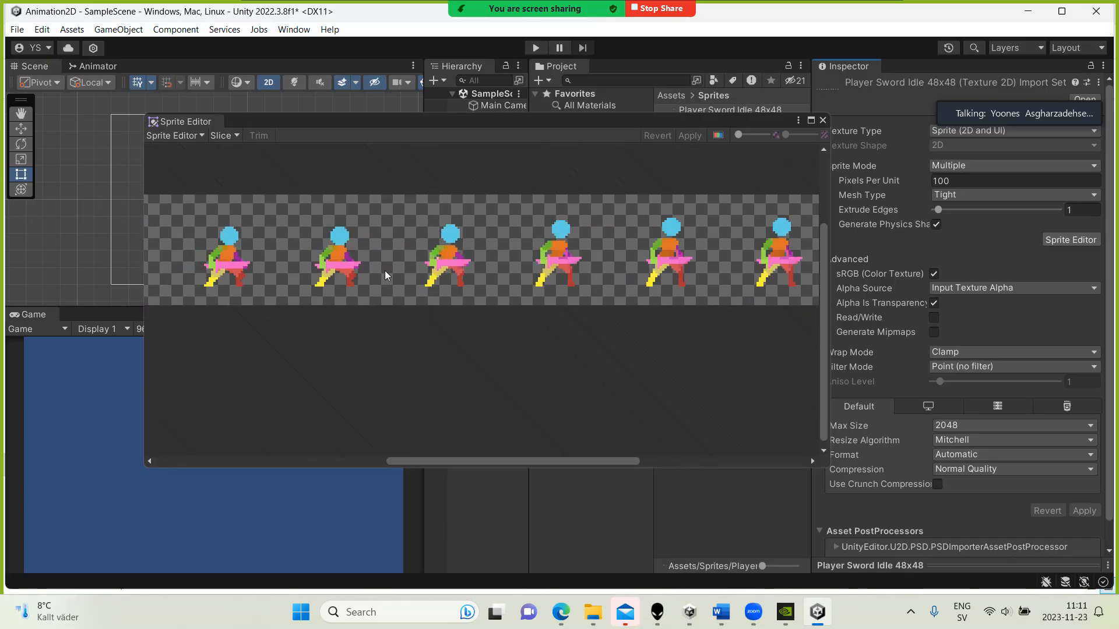
{"action": "scroll", "coordinate": [387, 274], "scroll_direction": "down", "scroll_amount": 2}
{"action": "scroll", "coordinate": [389, 270], "scroll_direction": "down", "scroll_amount": 2}
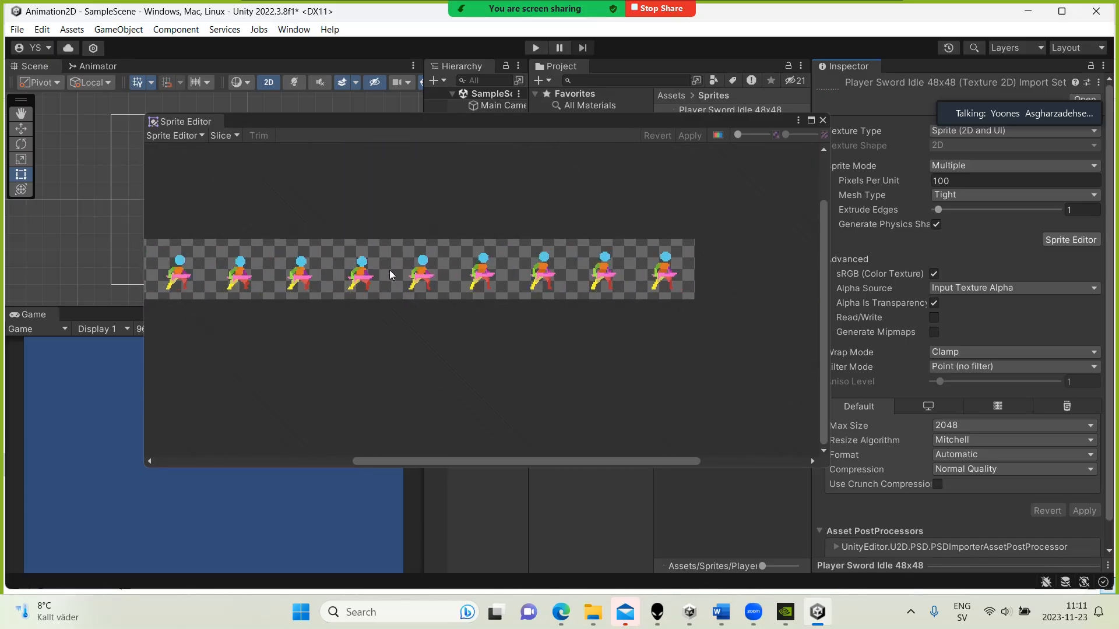
{"action": "left_click_drag", "start_coordinate": [403, 458], "coordinate": [358, 466]}
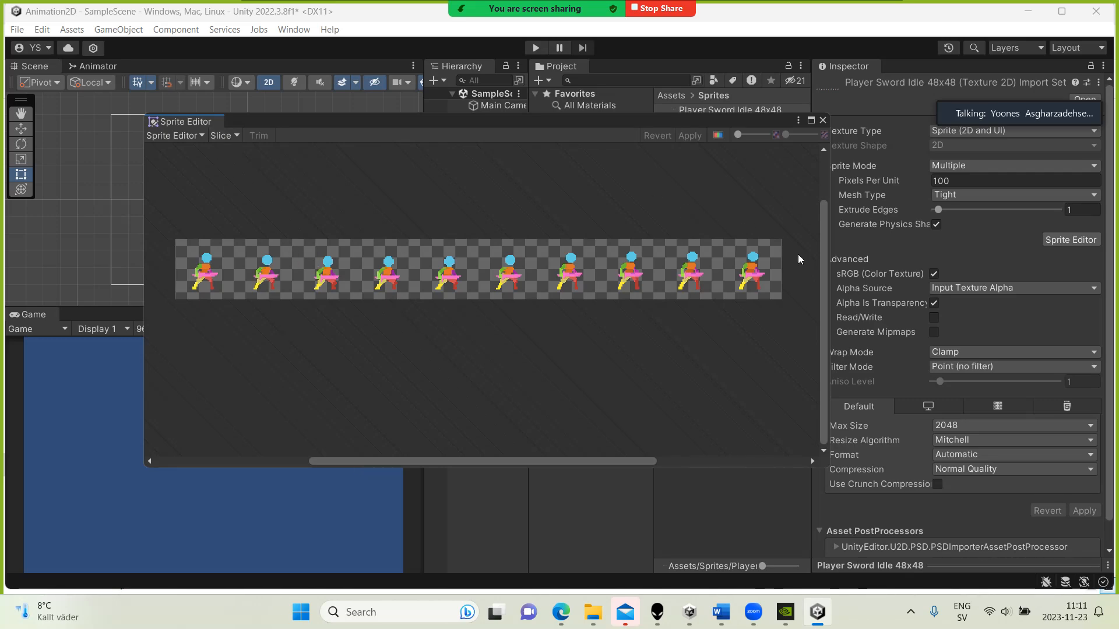
{"action": "left_click", "coordinate": [229, 139]}
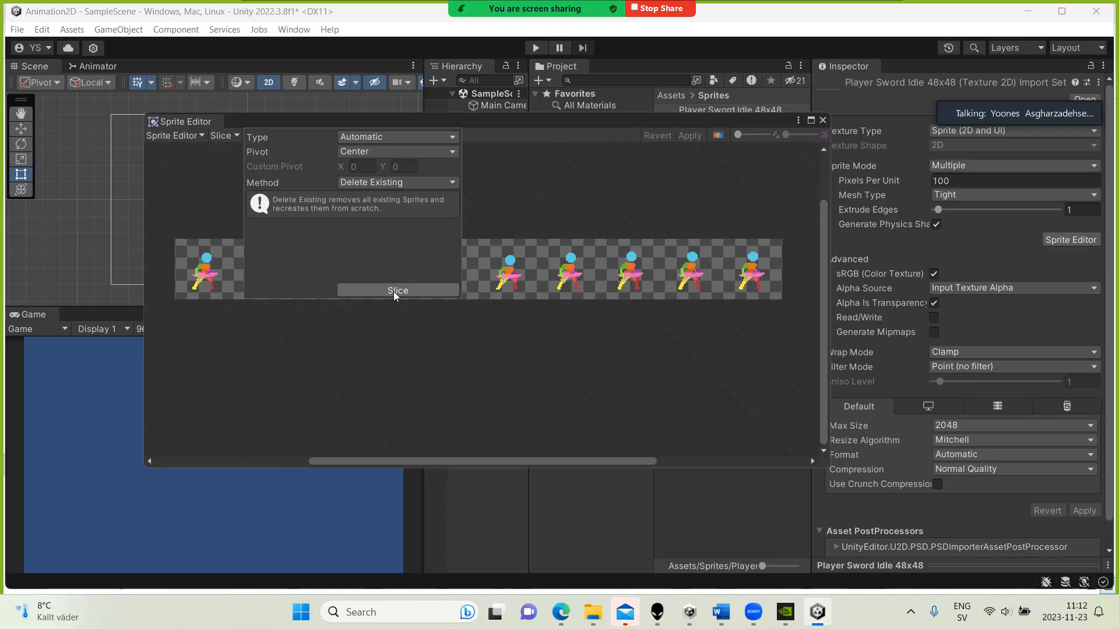
{"action": "left_click", "coordinate": [431, 290]}
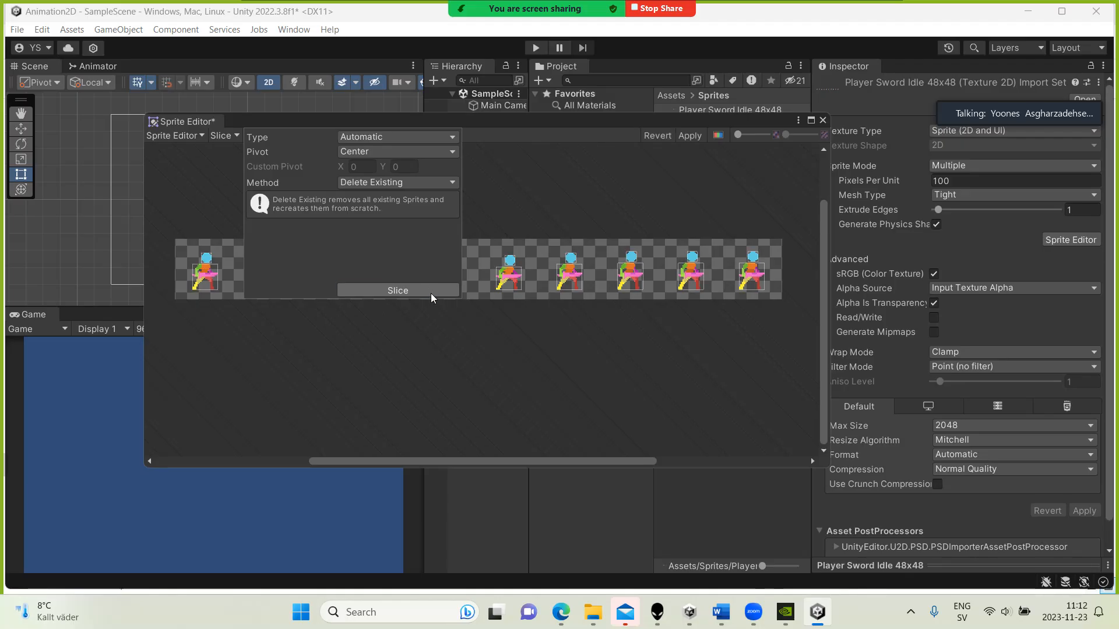
{"action": "left_click", "coordinate": [489, 177]}
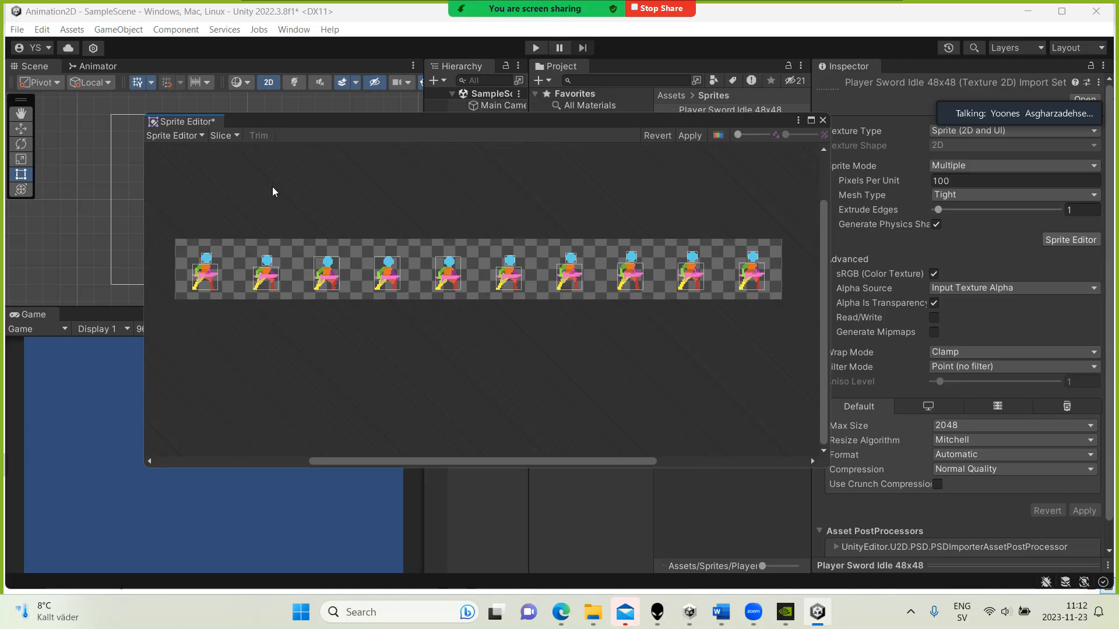
- Set the slicing type to Grid By Cell Count with 10 columns
{"action": "left_click", "coordinate": [225, 135]}
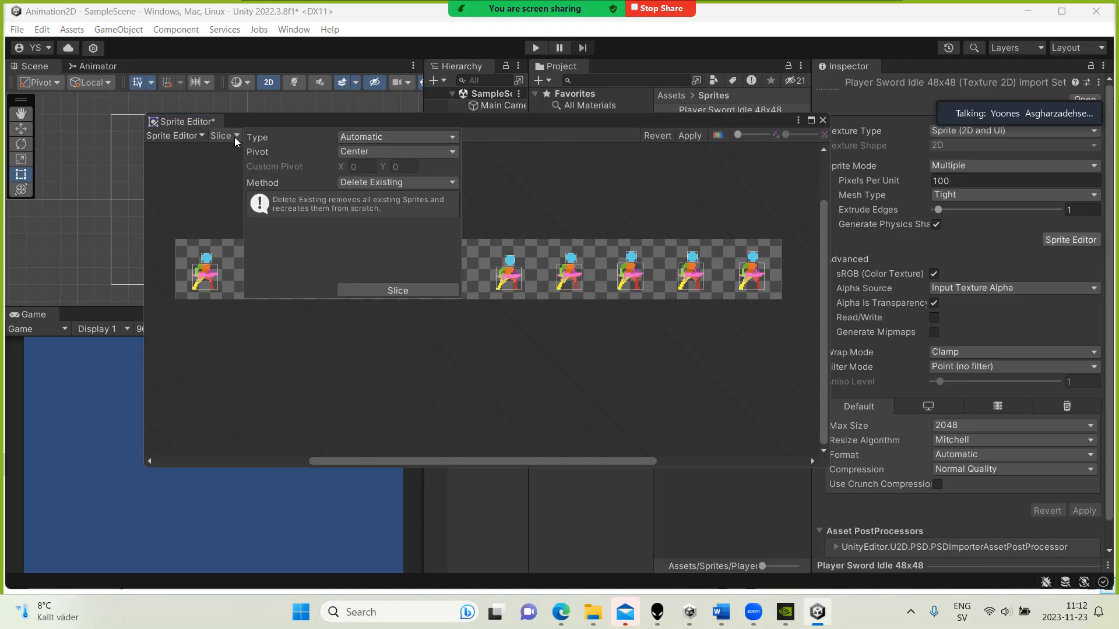
{"action": "left_click", "coordinate": [383, 139]}
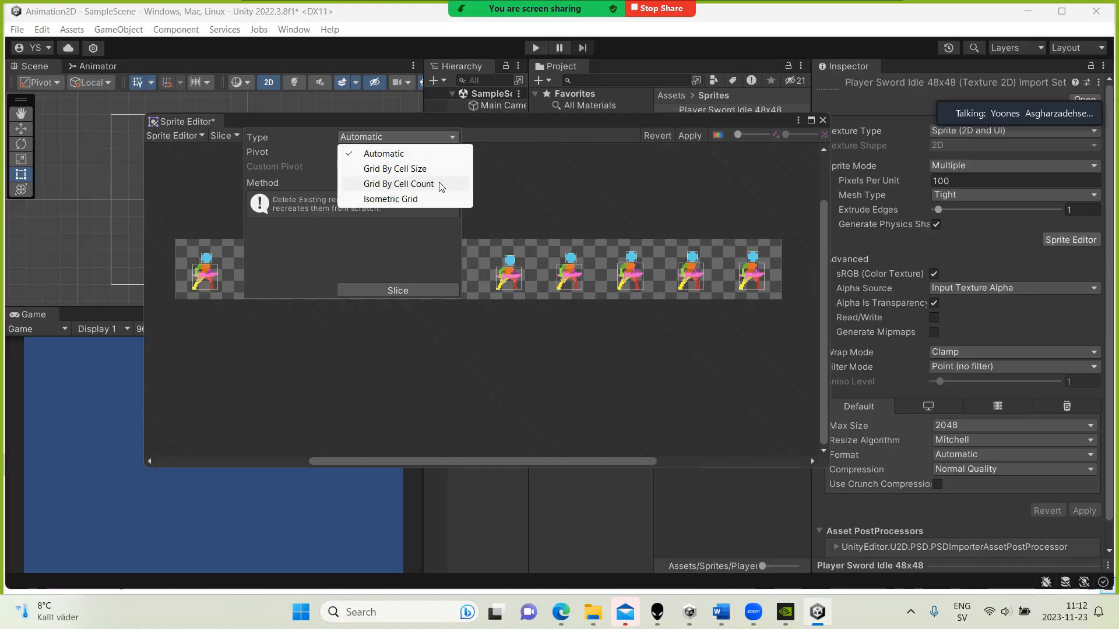
{"action": "left_click", "coordinate": [508, 183]}
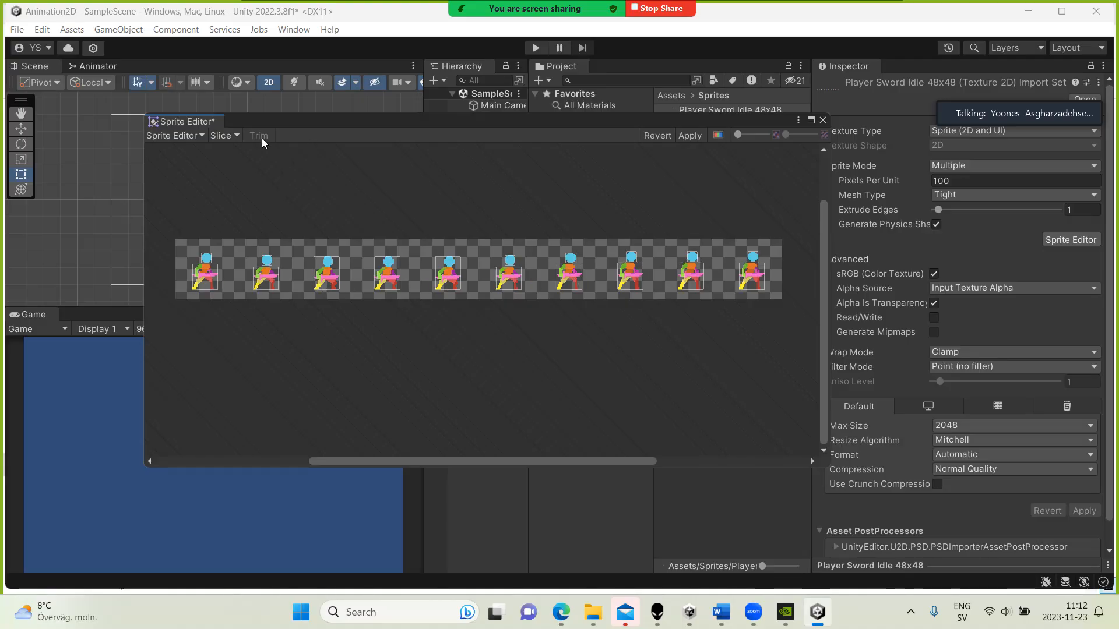
{"action": "left_click", "coordinate": [222, 136]}
{"action": "left_click", "coordinate": [440, 137]}
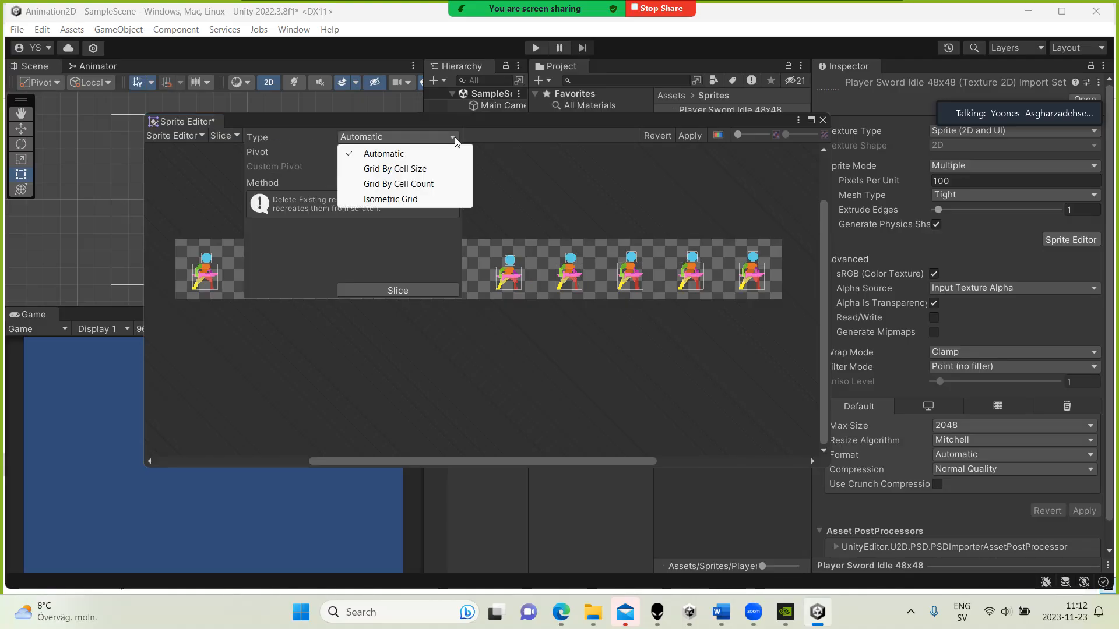
{"action": "left_click", "coordinate": [396, 184]}
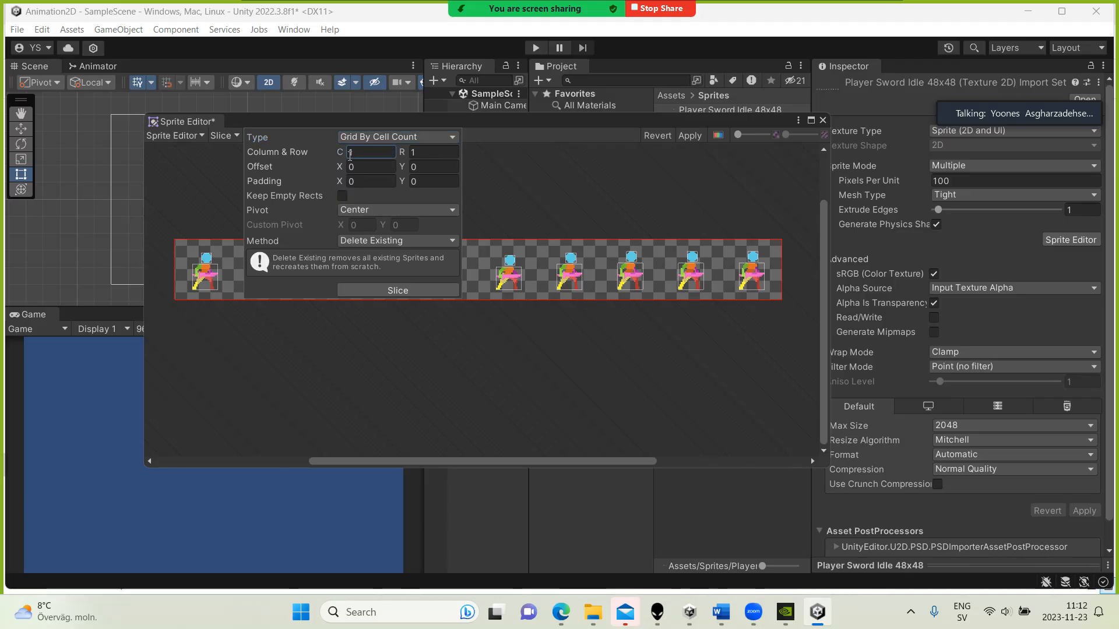
{"action": "left_click", "coordinate": [364, 155]}
{"action": "type", "text": "0"}
{"action": "key", "text": "Tab"}
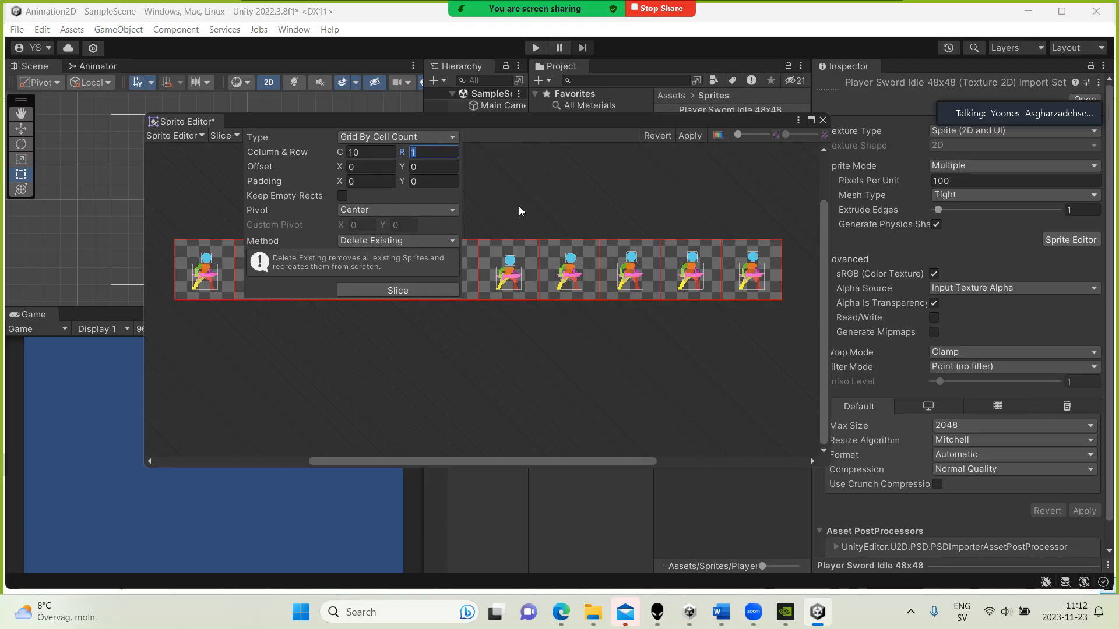
{"action": "left_click", "coordinate": [505, 217]}
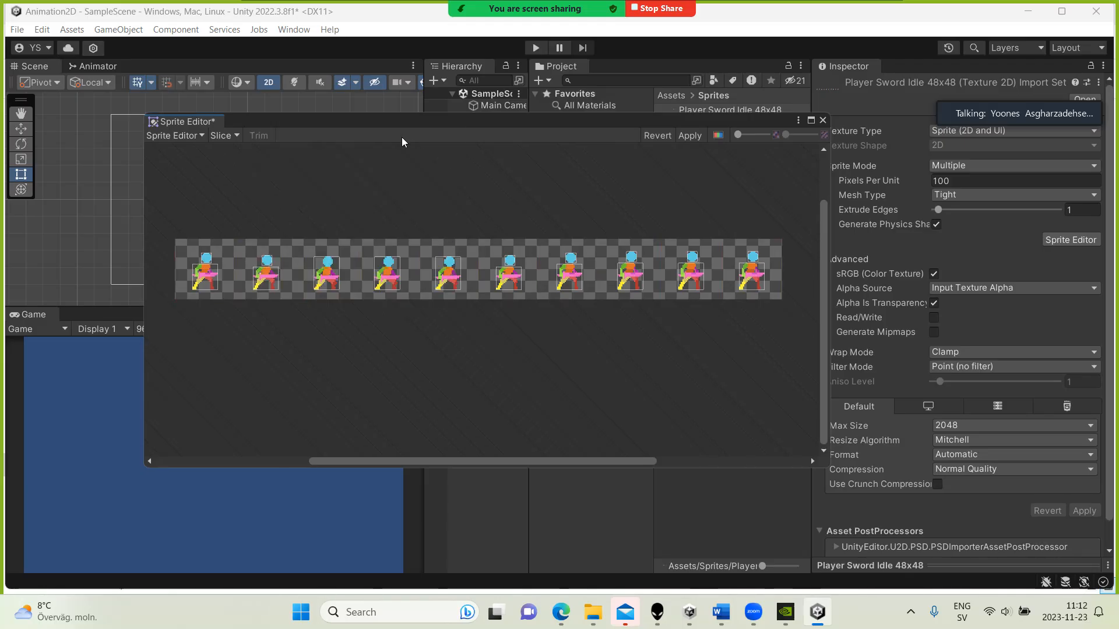
- Slice the sheet with the cell-count grid and resize the sixth frame's slice to about 46 by 48 pixels
{"action": "left_click", "coordinate": [223, 135]}
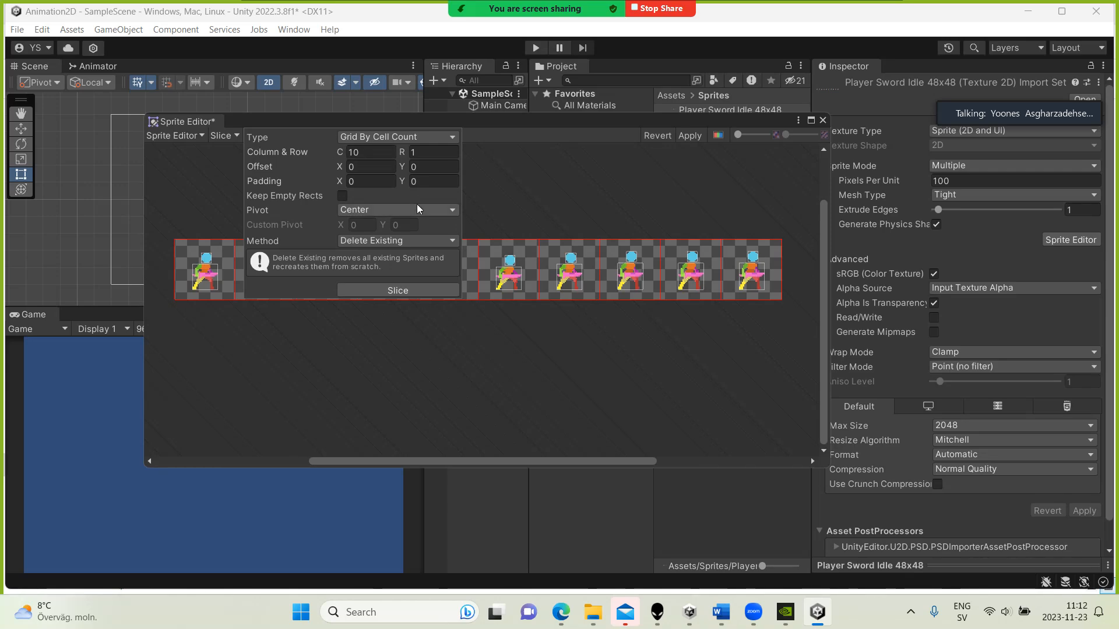
{"action": "left_click", "coordinate": [395, 290]}
{"action": "left_click", "coordinate": [396, 290]}
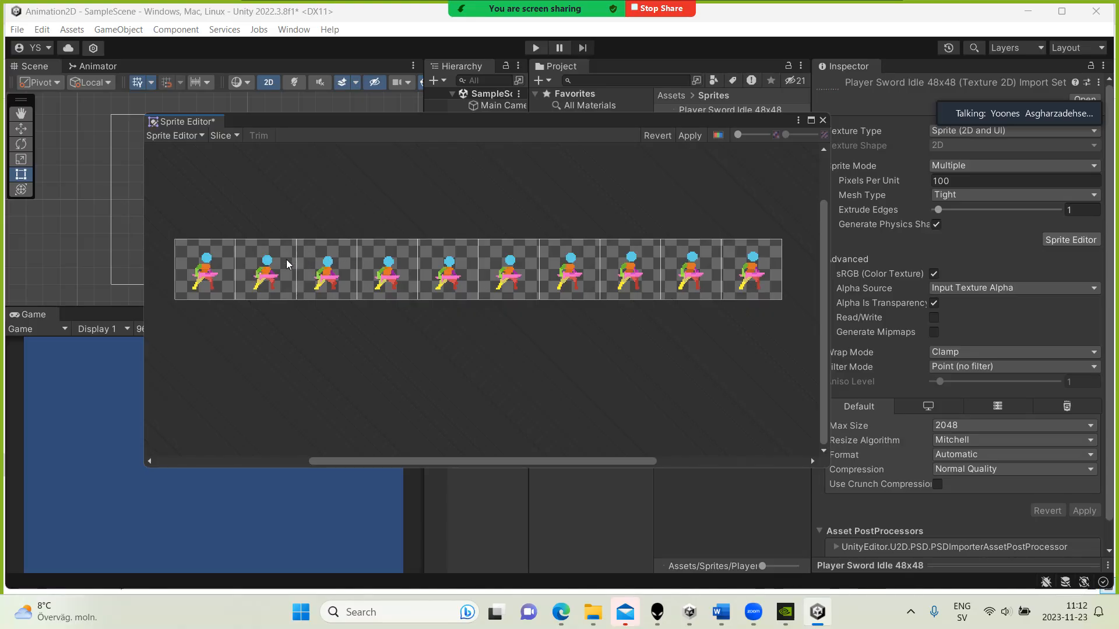
{"action": "left_click", "coordinate": [502, 251]}
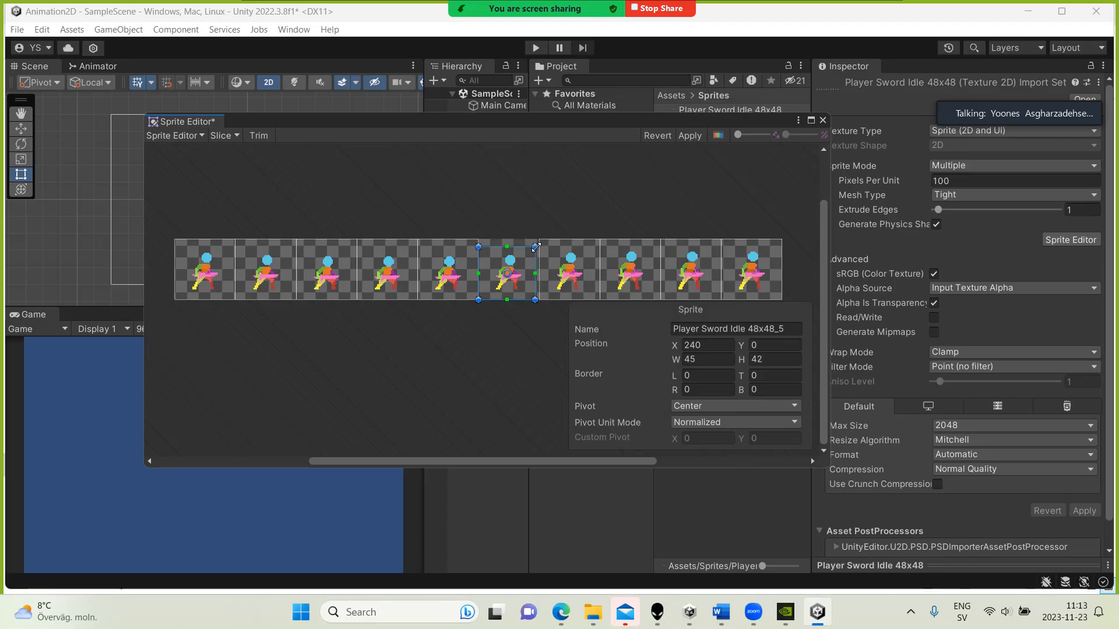
{"action": "left_click_drag", "start_coordinate": [536, 247], "coordinate": [536, 240]}
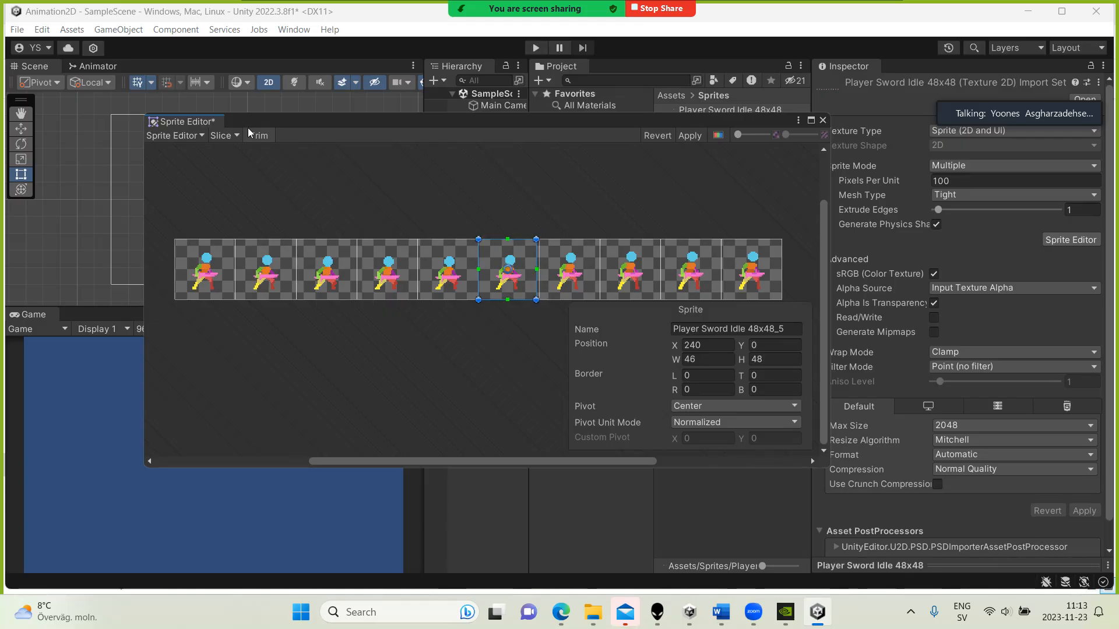
- Slice the sheet again using the Automatic type, replacing the existing slices
{"action": "left_click", "coordinate": [232, 136]}
{"action": "left_click", "coordinate": [383, 136]}
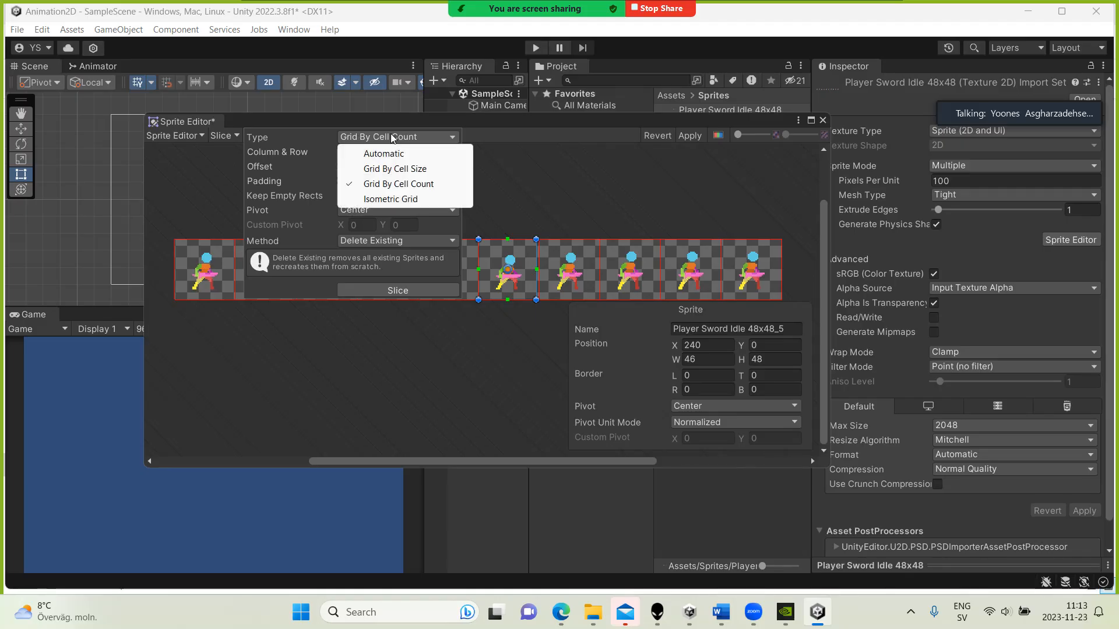
{"action": "left_click", "coordinate": [408, 152]}
{"action": "left_click", "coordinate": [414, 292]}
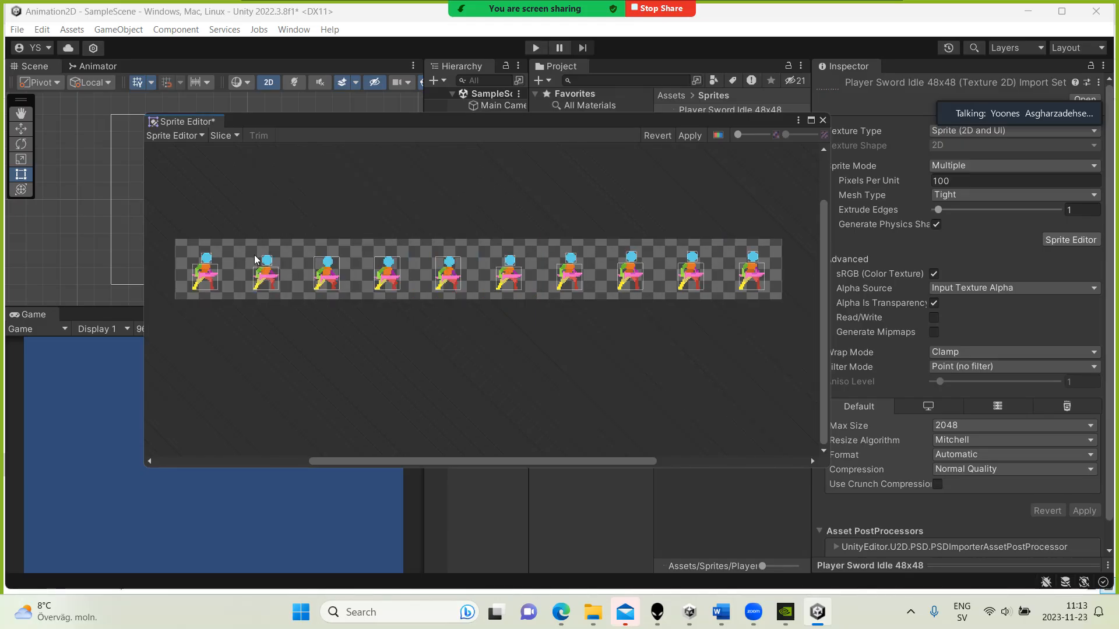
- Delete the first frame's separate head slice and extend its body slice upward to cover the whole figure
{"action": "left_click", "coordinate": [207, 258]}
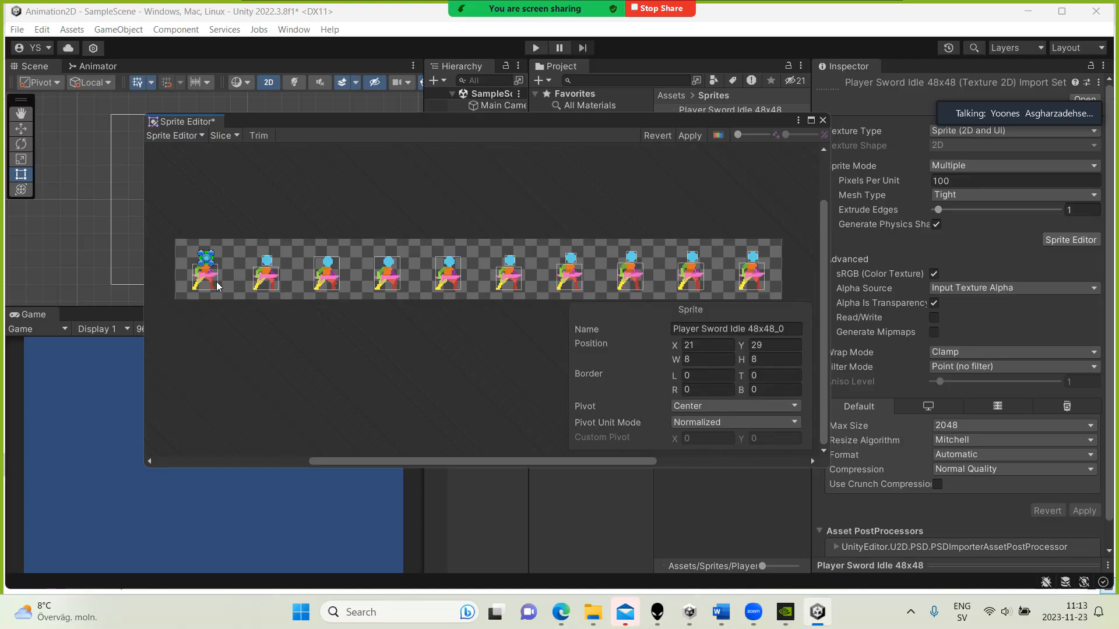
{"action": "key", "text": "Delete"}
{"action": "left_click", "coordinate": [212, 289]}
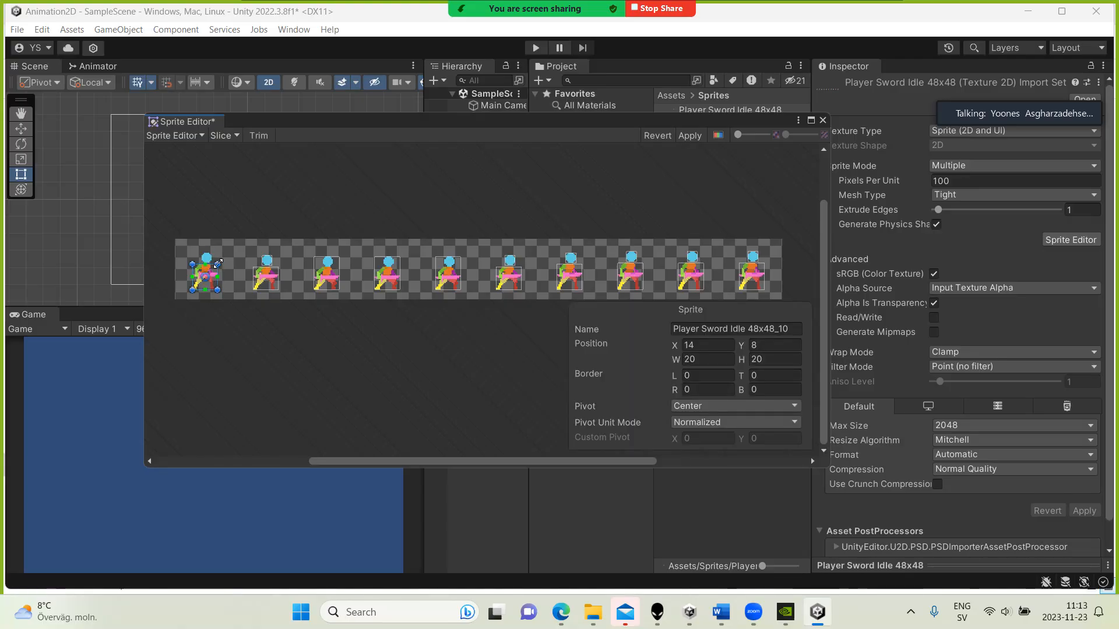
{"action": "left_click_drag", "start_coordinate": [218, 266], "coordinate": [219, 246]}
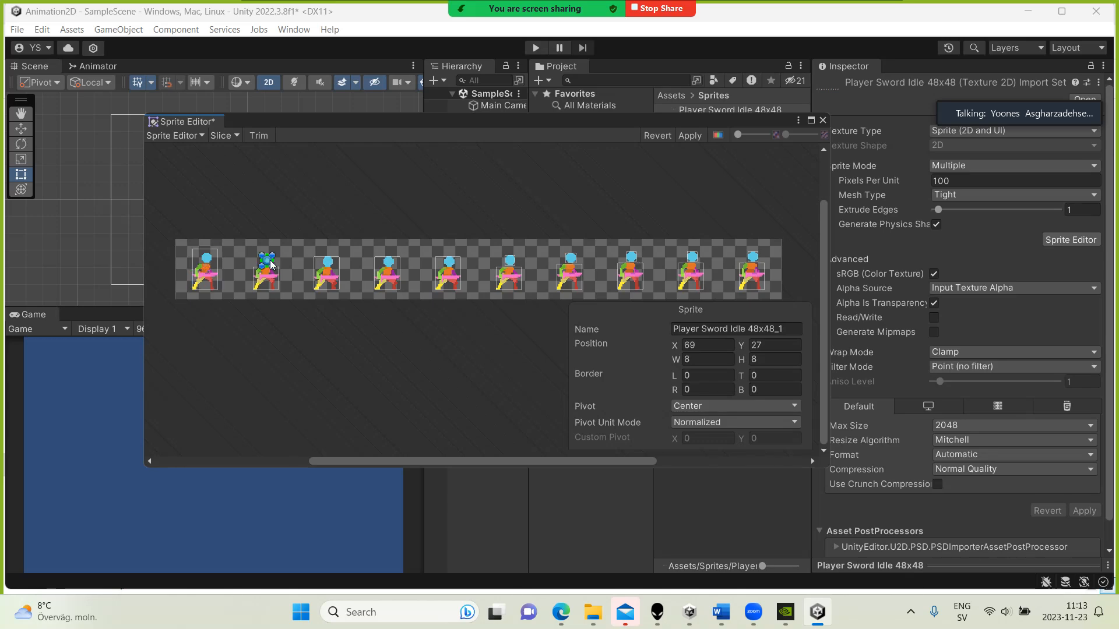
- Remove the second frame's head slice, extend its body slice over the head, and check the third frame's slice
{"action": "left_click", "coordinate": [284, 266]}
{"action": "left_click", "coordinate": [274, 276]}
{"action": "left_click_drag", "start_coordinate": [278, 266], "coordinate": [278, 248]}
{"action": "left_click", "coordinate": [291, 265]}
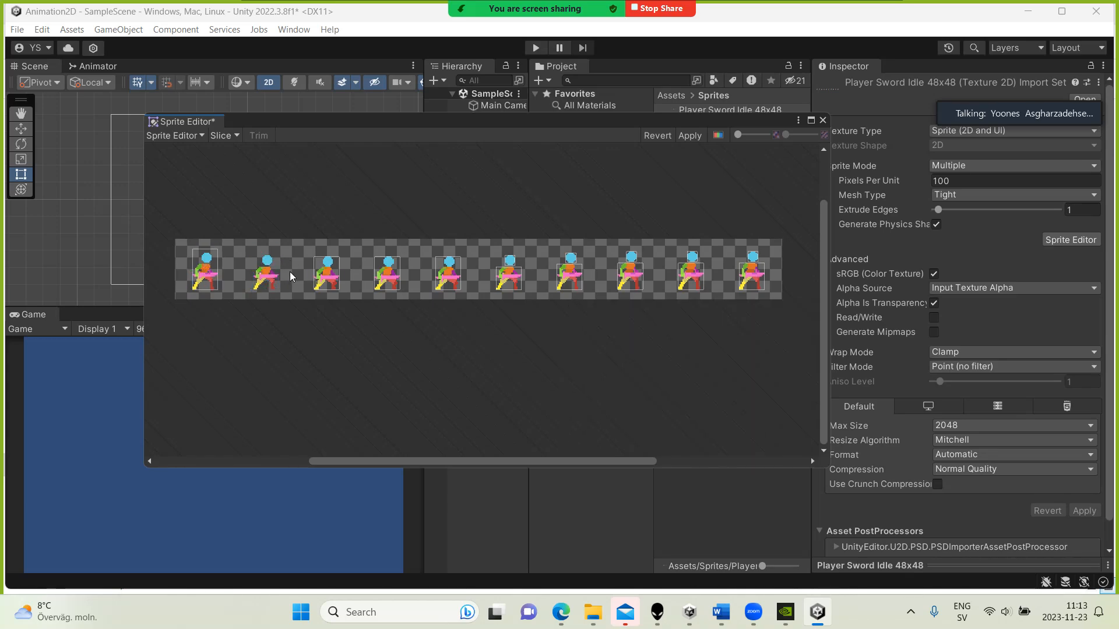
{"action": "left_click", "coordinate": [325, 274]}
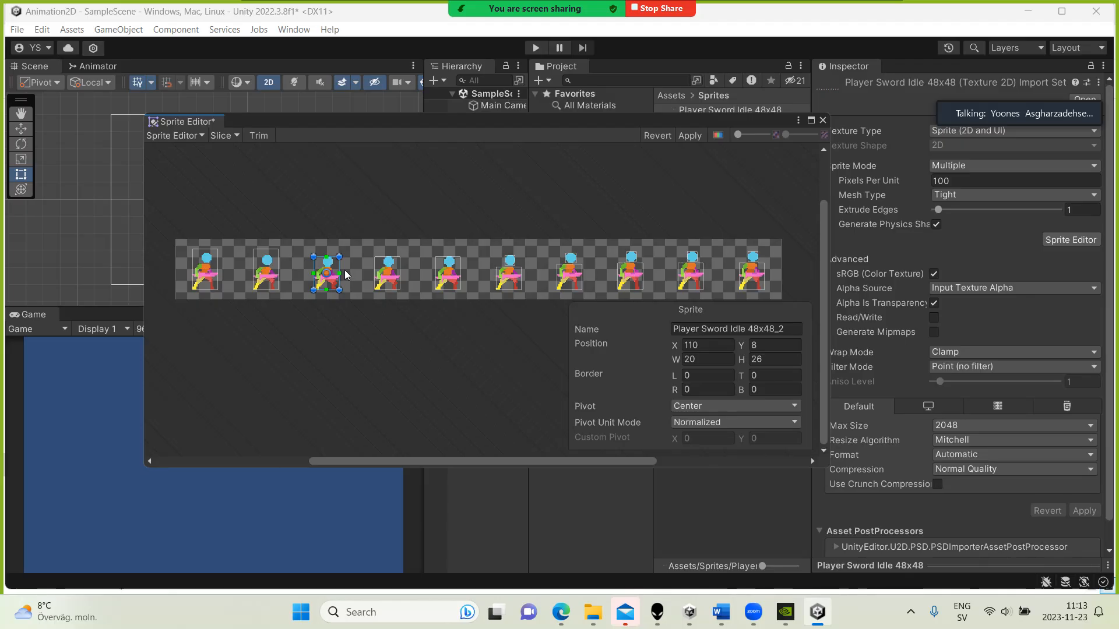
{"action": "left_click", "coordinate": [363, 262]}
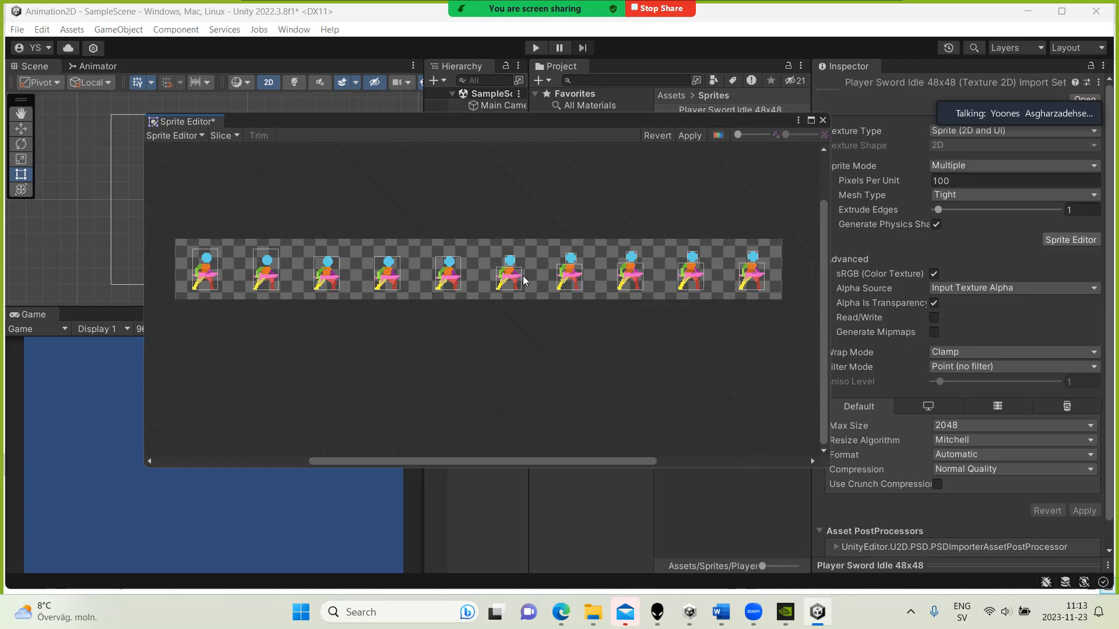
- Slice the sheet with Grid By Cell Count at 10 columns and 1 row, apply the slices and close the Sprite Editor
{"action": "left_click", "coordinate": [225, 136]}
{"action": "left_click", "coordinate": [414, 139]}
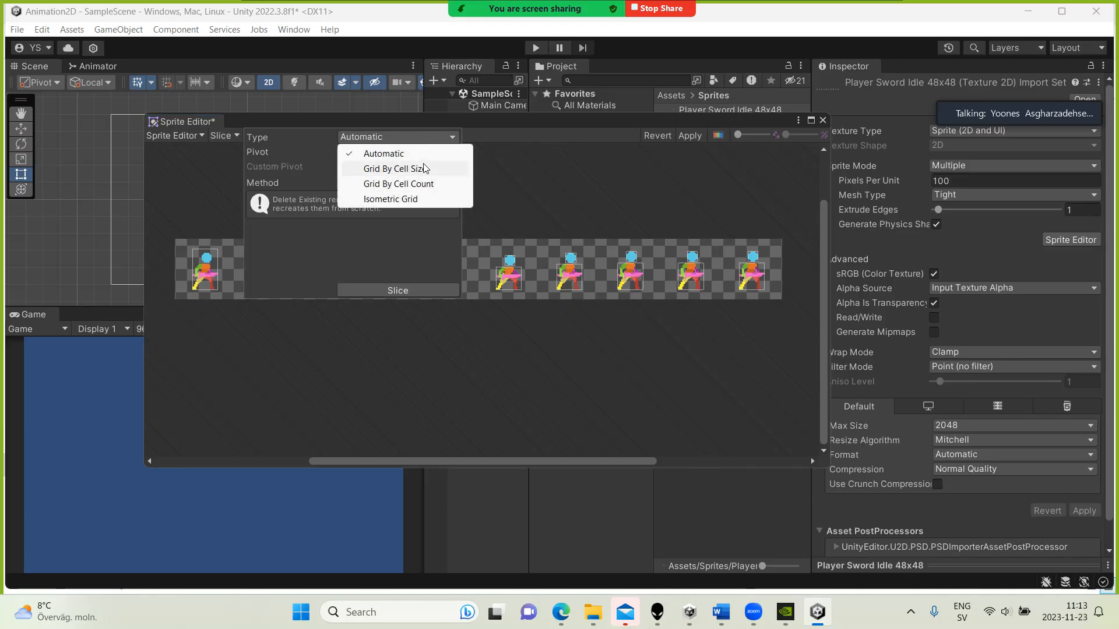
{"action": "left_click", "coordinate": [440, 184]}
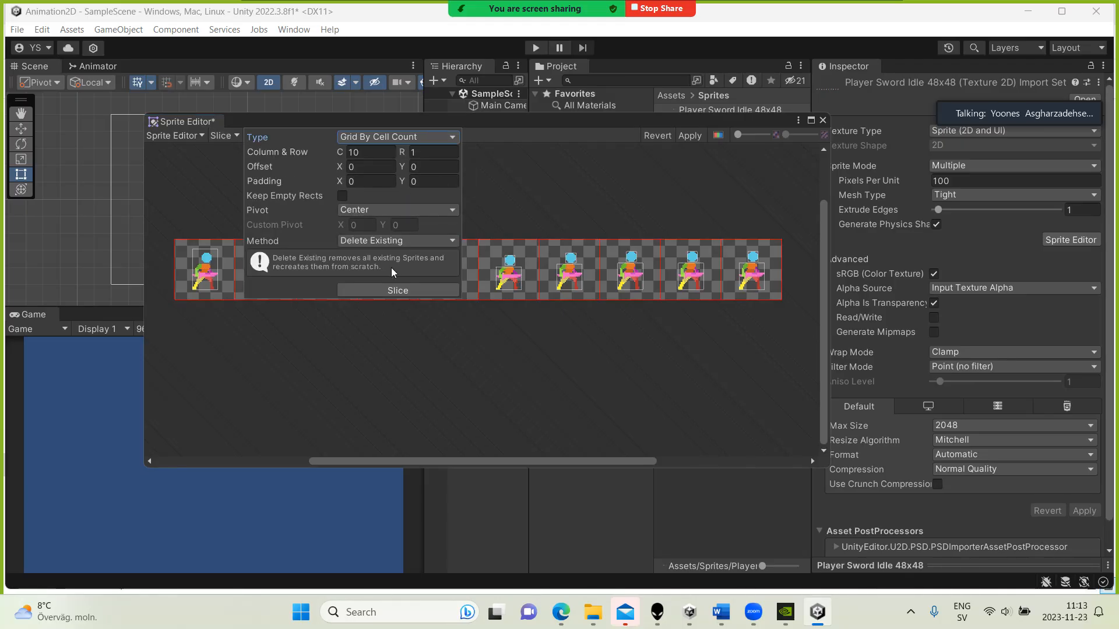
{"action": "left_click", "coordinate": [399, 290]}
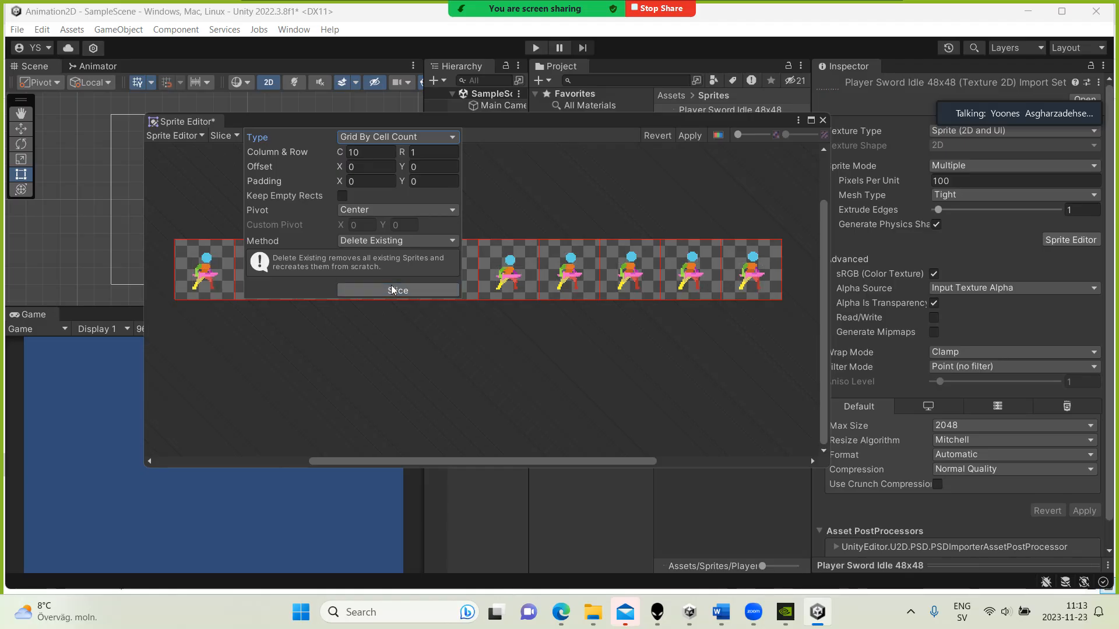
{"action": "left_click", "coordinate": [495, 179]}
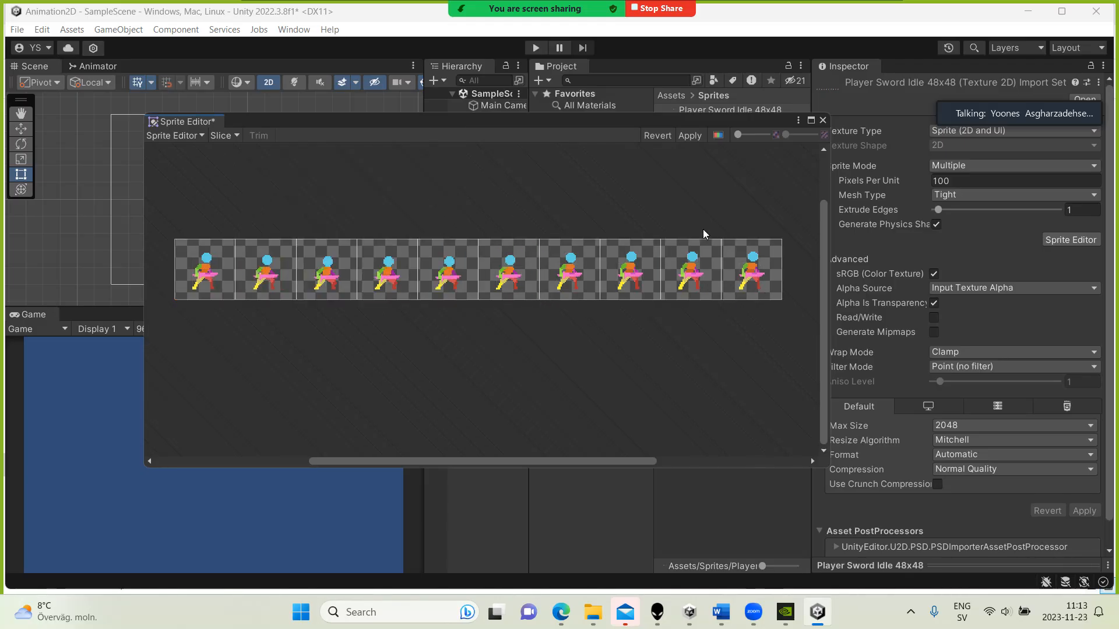
{"action": "left_click", "coordinate": [689, 135]}
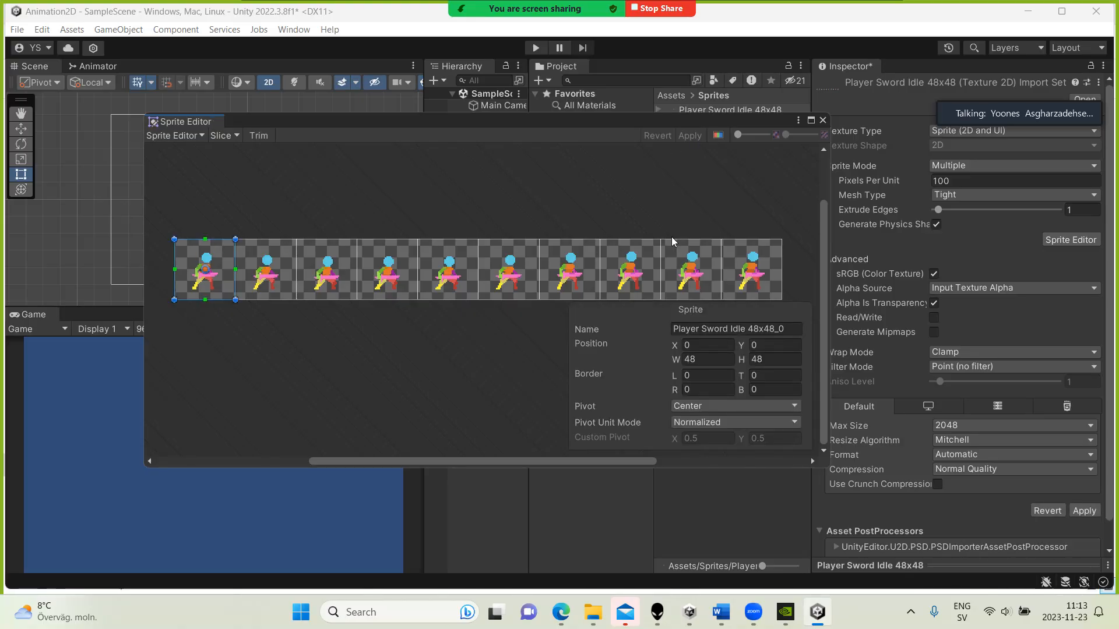
{"action": "left_click", "coordinate": [822, 121]}
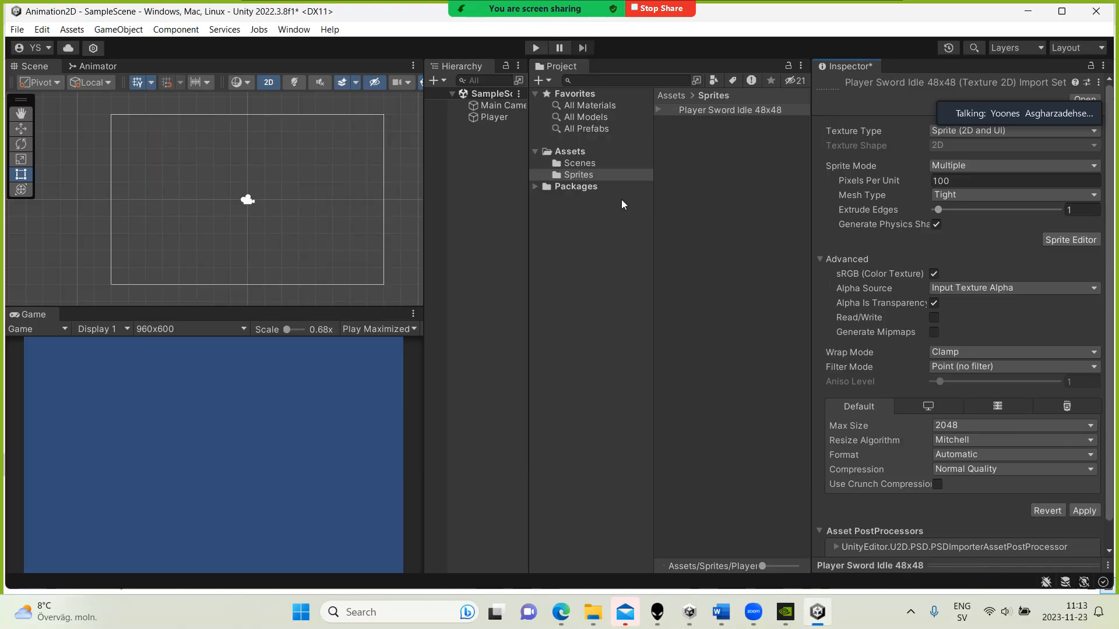
- Expand the Player Sword Idle 48x48 sheet to its individual sprites and save its unapplied import settings
{"action": "left_click", "coordinate": [697, 109]}
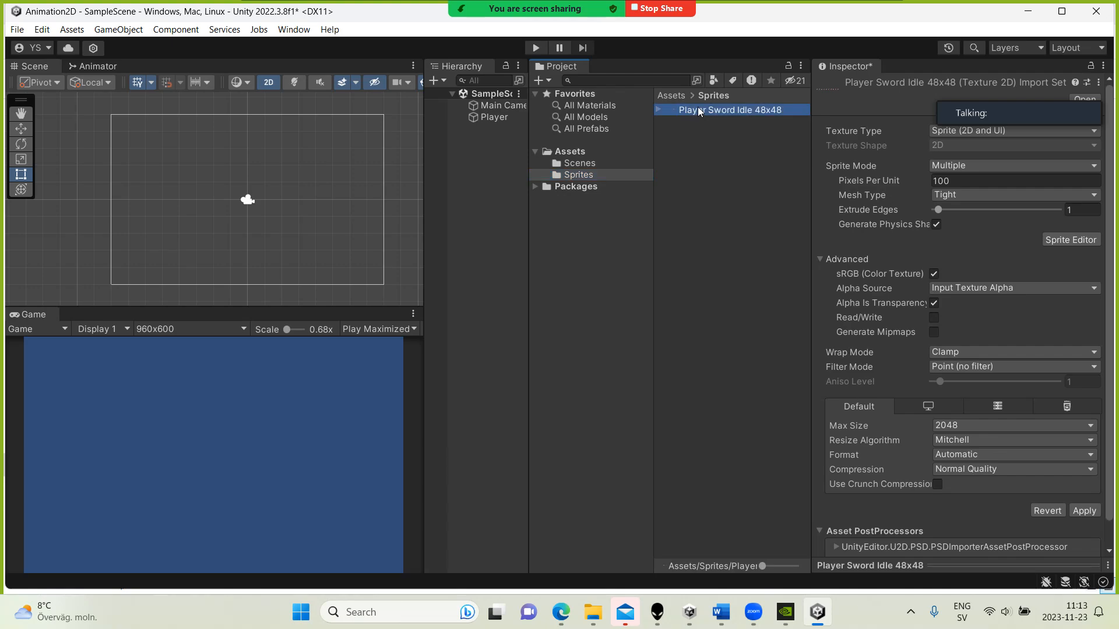
{"action": "left_click", "coordinate": [659, 111]}
{"action": "left_click", "coordinate": [658, 111]}
{"action": "left_click", "coordinate": [658, 110]}
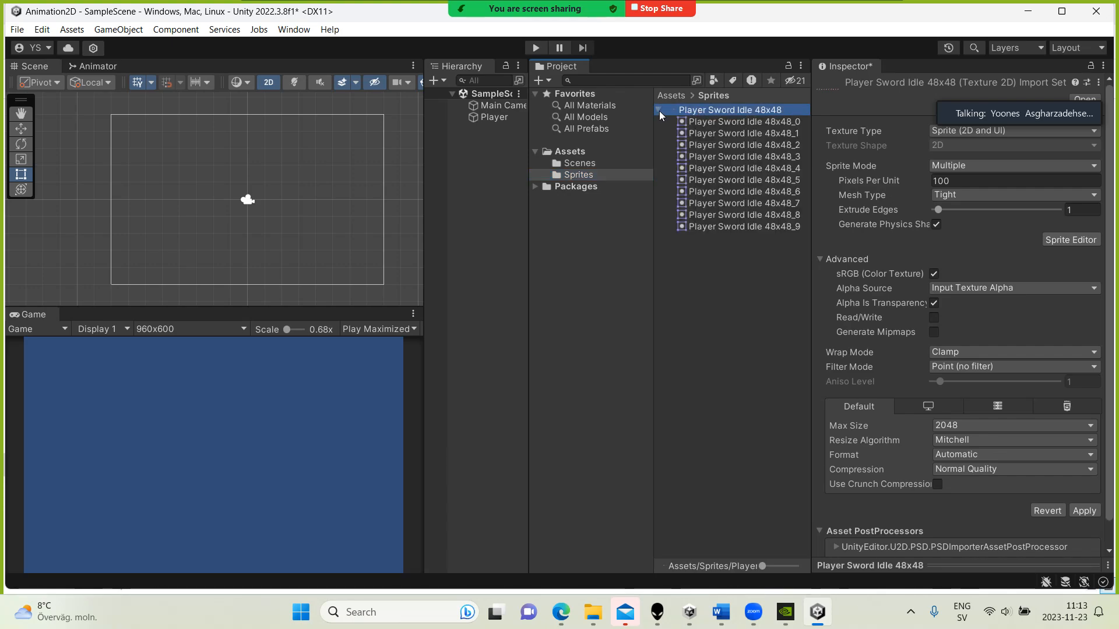
{"action": "left_click", "coordinate": [715, 226]}
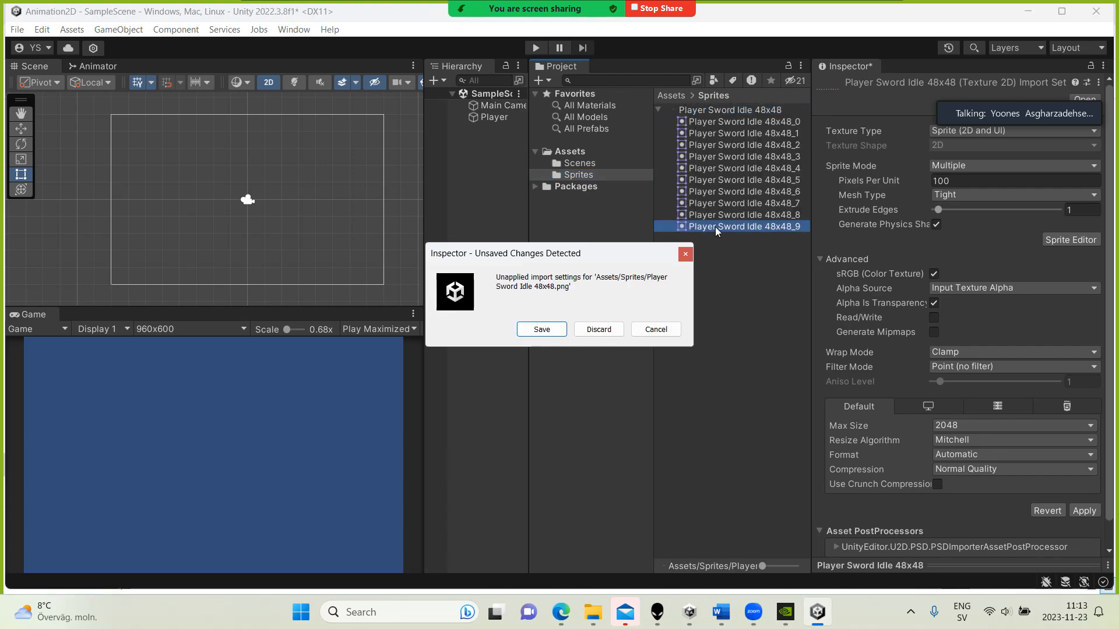
{"action": "left_click", "coordinate": [532, 328]}
{"action": "left_click", "coordinate": [698, 180]}
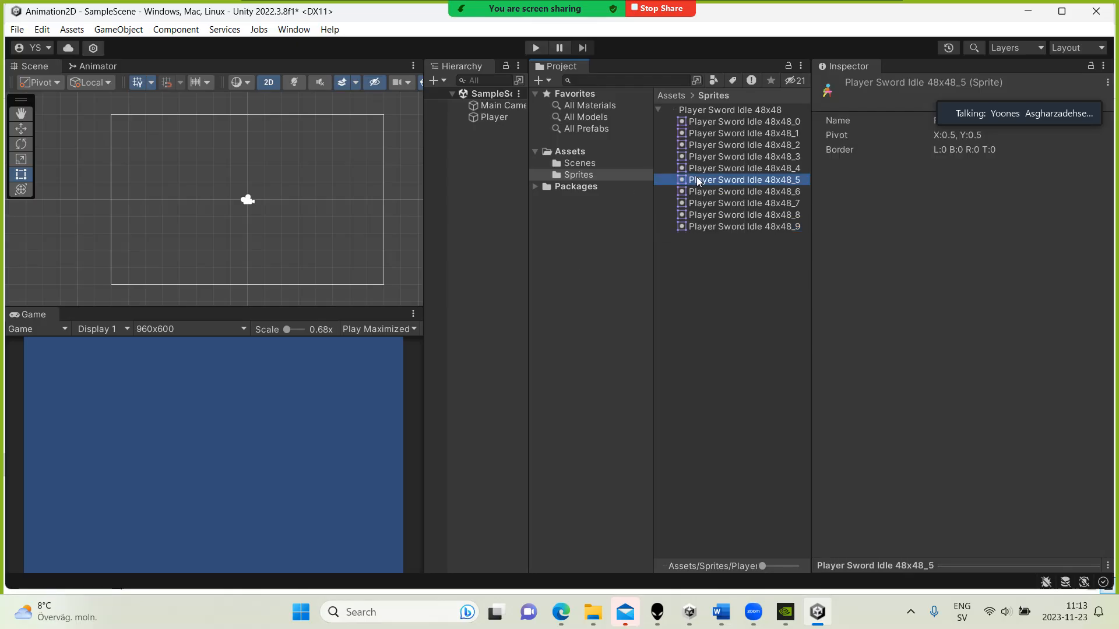
{"action": "left_click", "coordinate": [722, 146]}
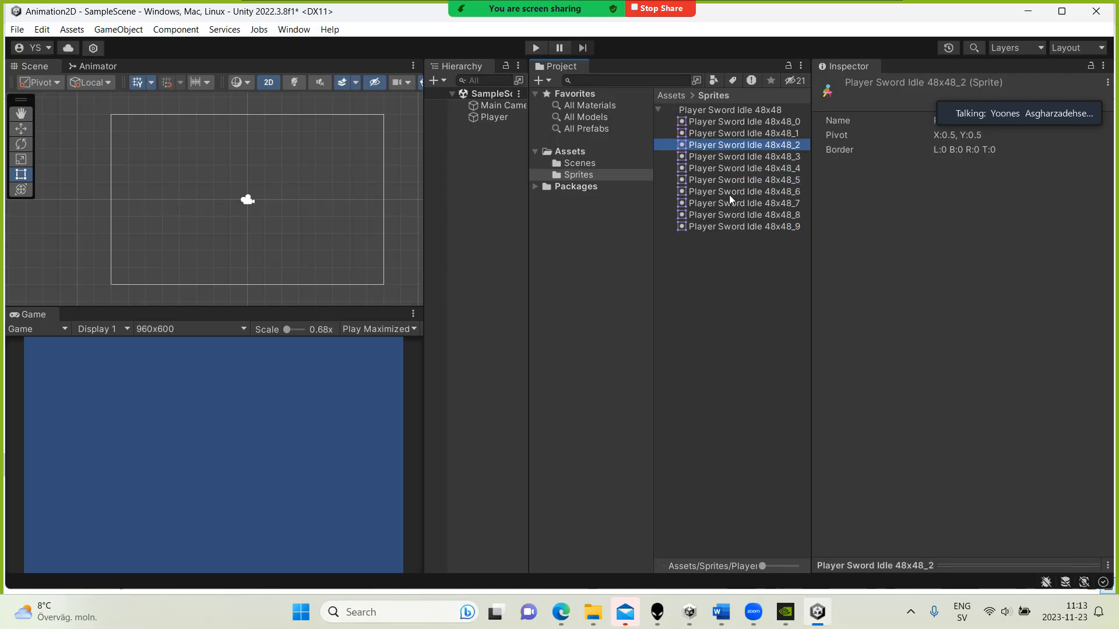
{"action": "left_click", "coordinate": [718, 180]}
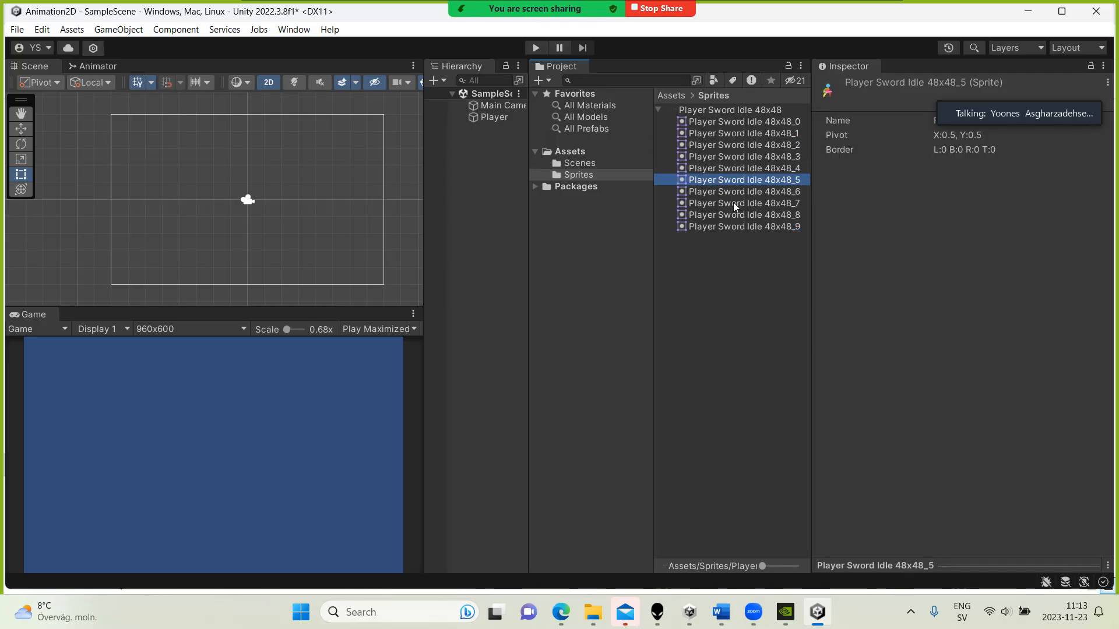
- Adjust the editor layout so the Hierarchy and the Project's asset list have more width
{"action": "scroll", "coordinate": [272, 250], "scroll_direction": "up", "scroll_amount": 2}
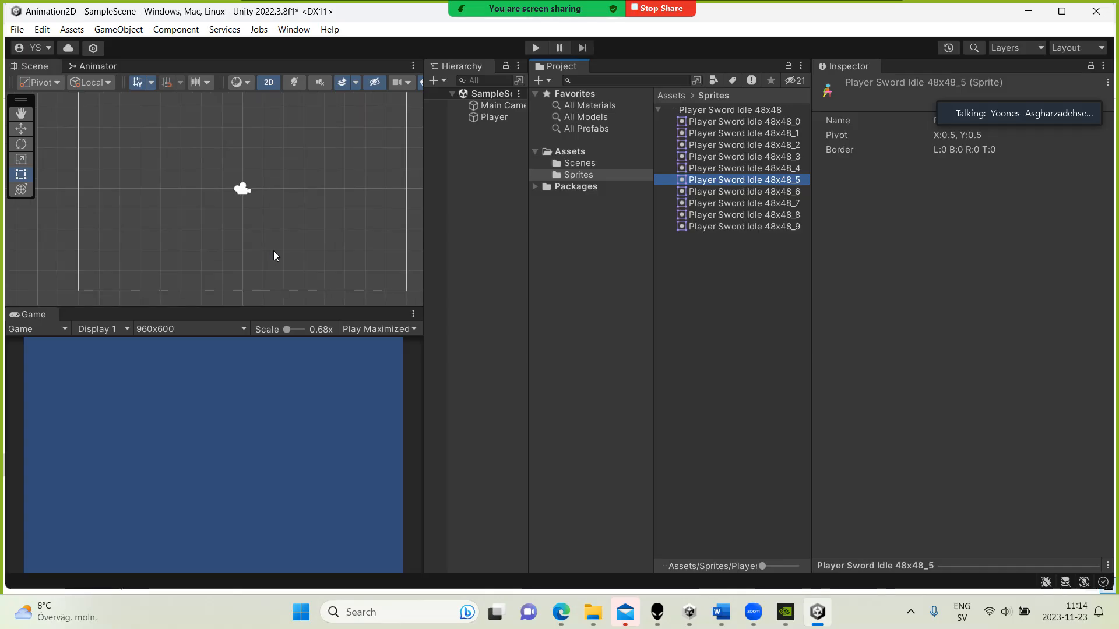
{"action": "scroll", "coordinate": [282, 389], "scroll_direction": "up", "scroll_amount": 2}
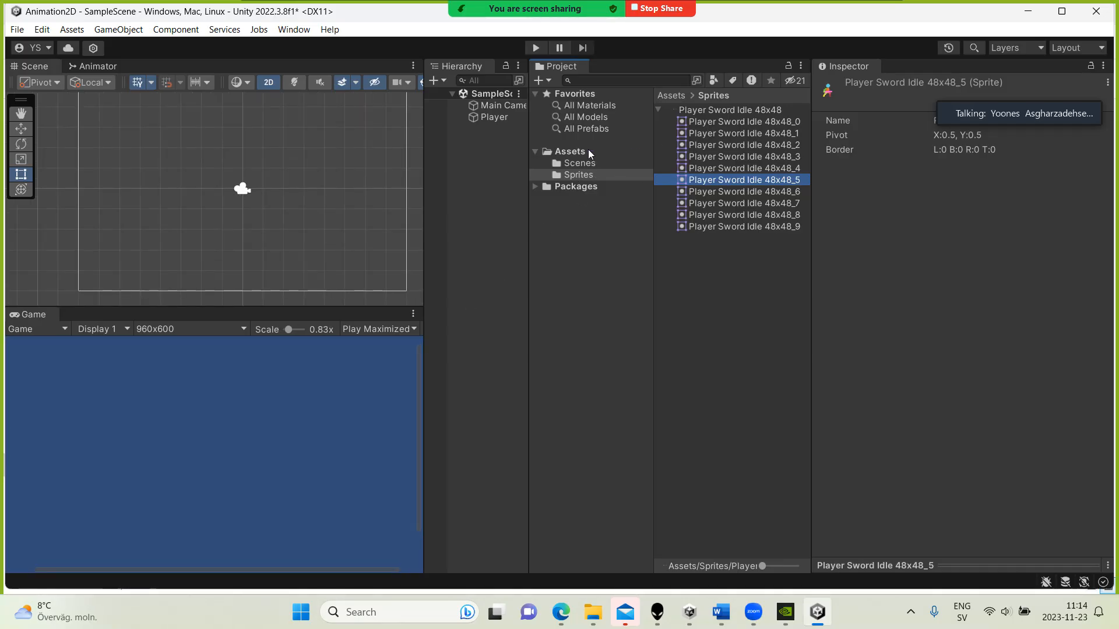
{"action": "left_click_drag", "start_coordinate": [811, 140], "coordinate": [857, 143]}
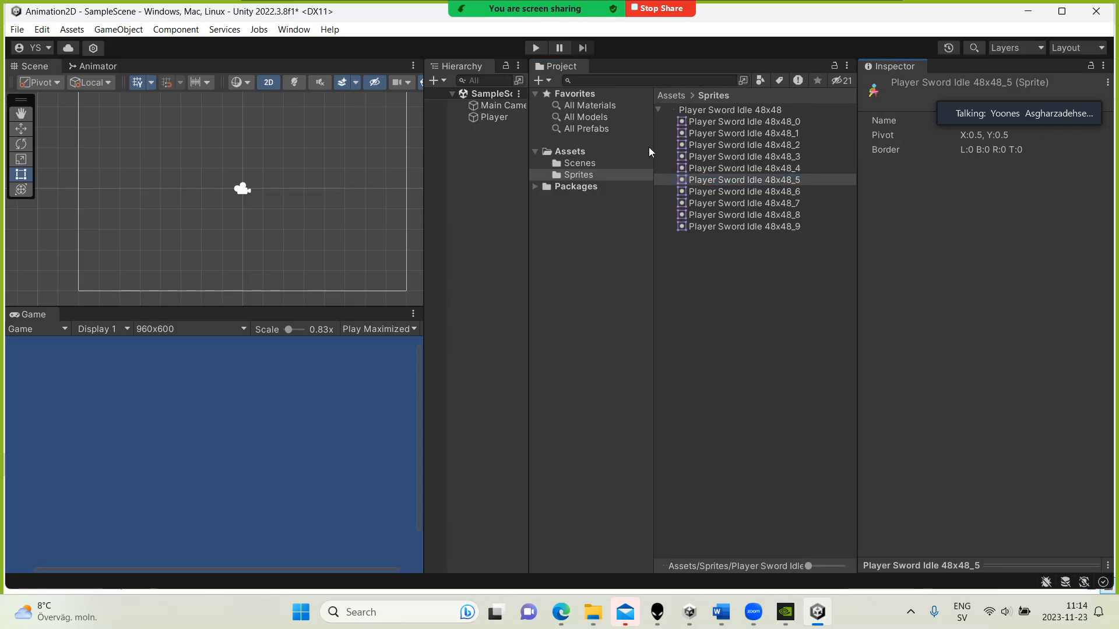
{"action": "left_click_drag", "start_coordinate": [651, 147], "coordinate": [667, 146]}
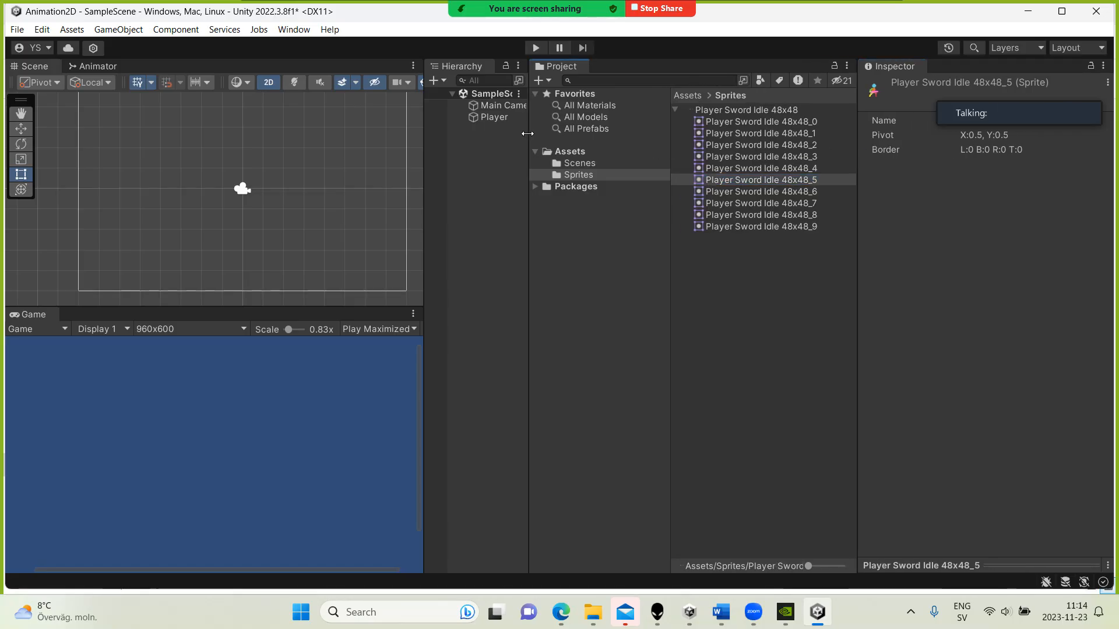
{"action": "left_click_drag", "start_coordinate": [528, 134], "coordinate": [563, 133]}
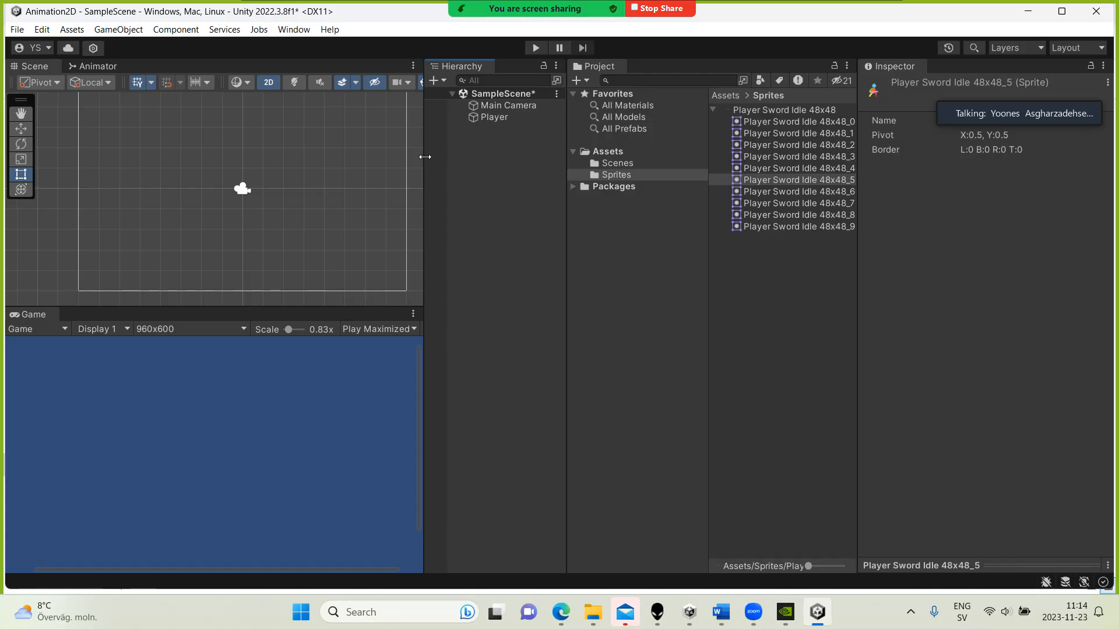
{"action": "left_click_drag", "start_coordinate": [424, 157], "coordinate": [388, 165]}
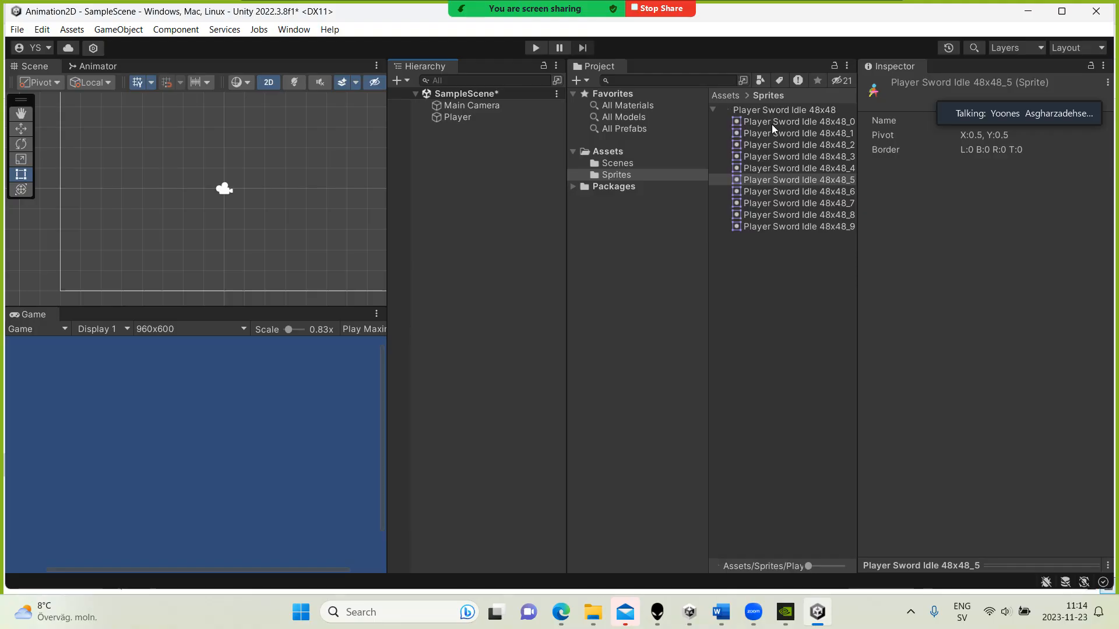
- Assign Player Sword Idle 48x48_0 as the sprite of the Player object's Sprite Renderer
{"action": "left_click", "coordinate": [454, 119]}
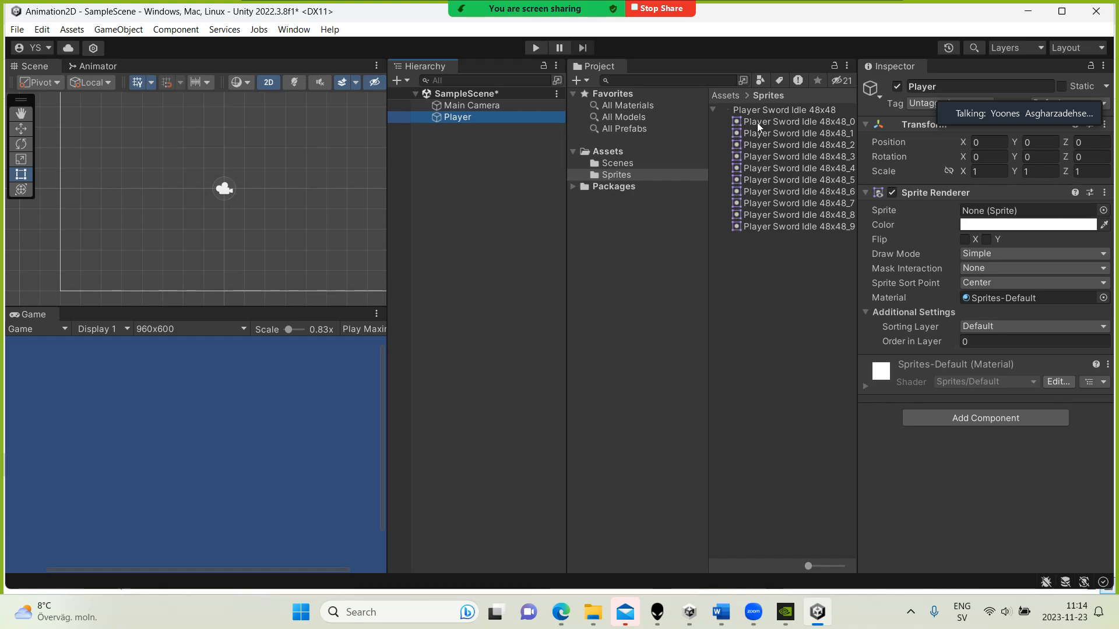
{"action": "left_click_drag", "start_coordinate": [757, 123], "coordinate": [991, 222]}
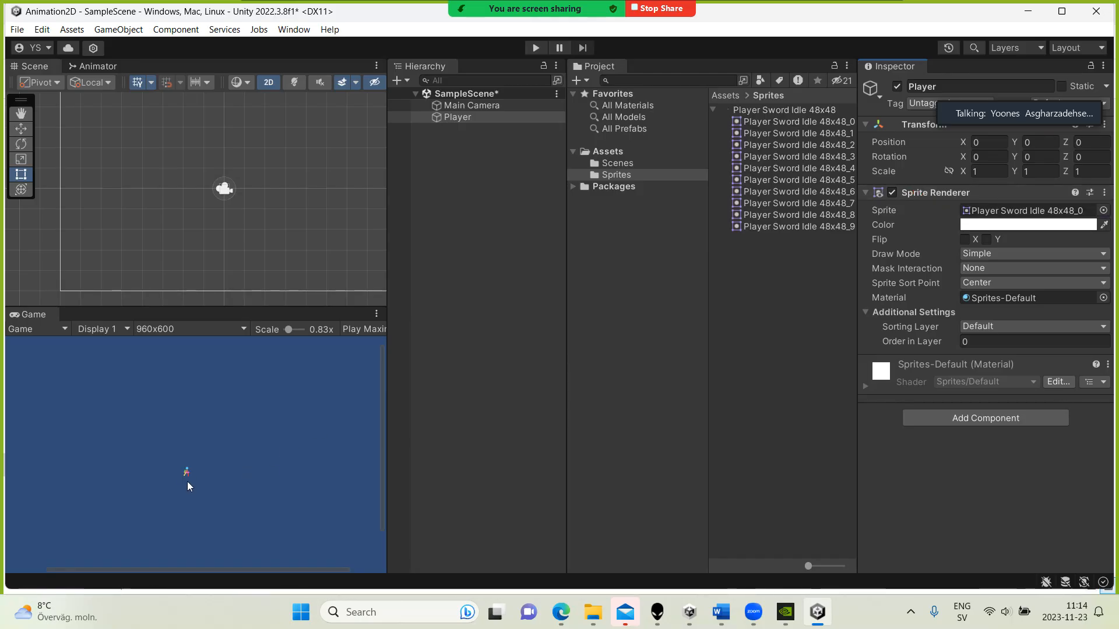
{"action": "scroll", "coordinate": [190, 481], "scroll_direction": "up", "scroll_amount": 2}
{"action": "scroll", "coordinate": [253, 214], "scroll_direction": "up", "scroll_amount": 8}
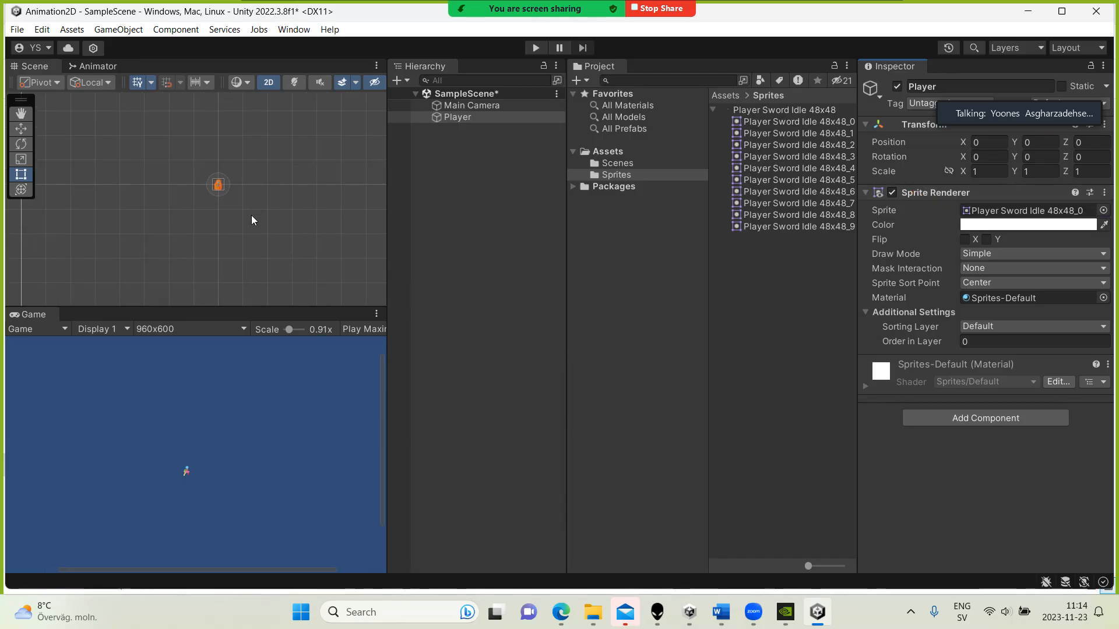
{"action": "middle_click_drag", "start_coordinate": [238, 188], "coordinate": [258, 281]}
{"action": "scroll", "coordinate": [257, 243], "scroll_direction": "up", "scroll_amount": 10}
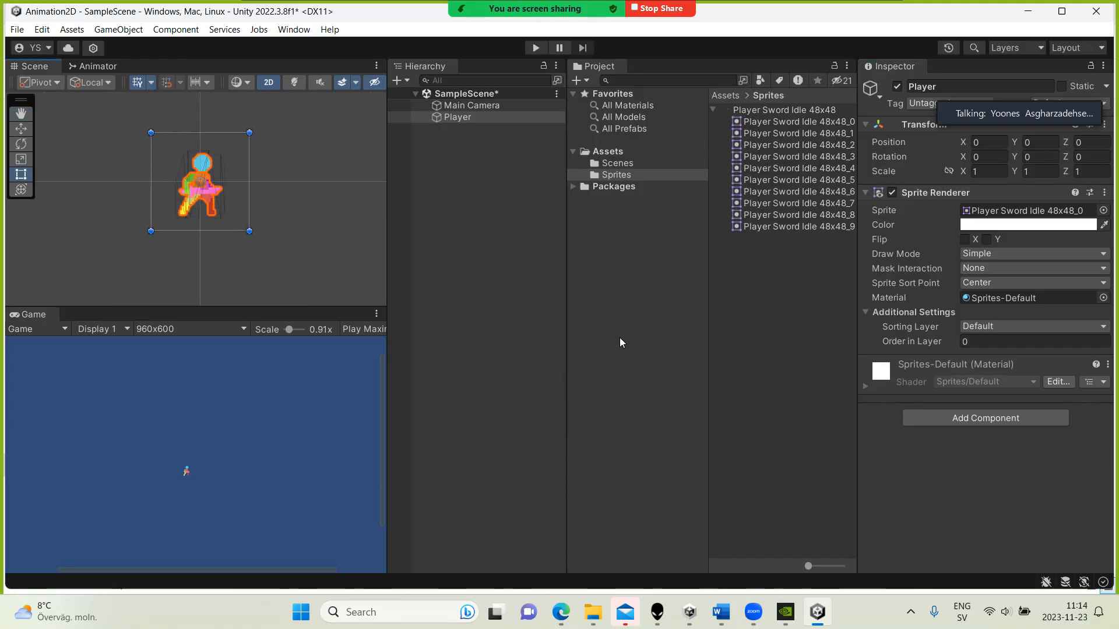
- Set the Main Camera's orthographic size to 1
{"action": "left_click", "coordinate": [459, 107]}
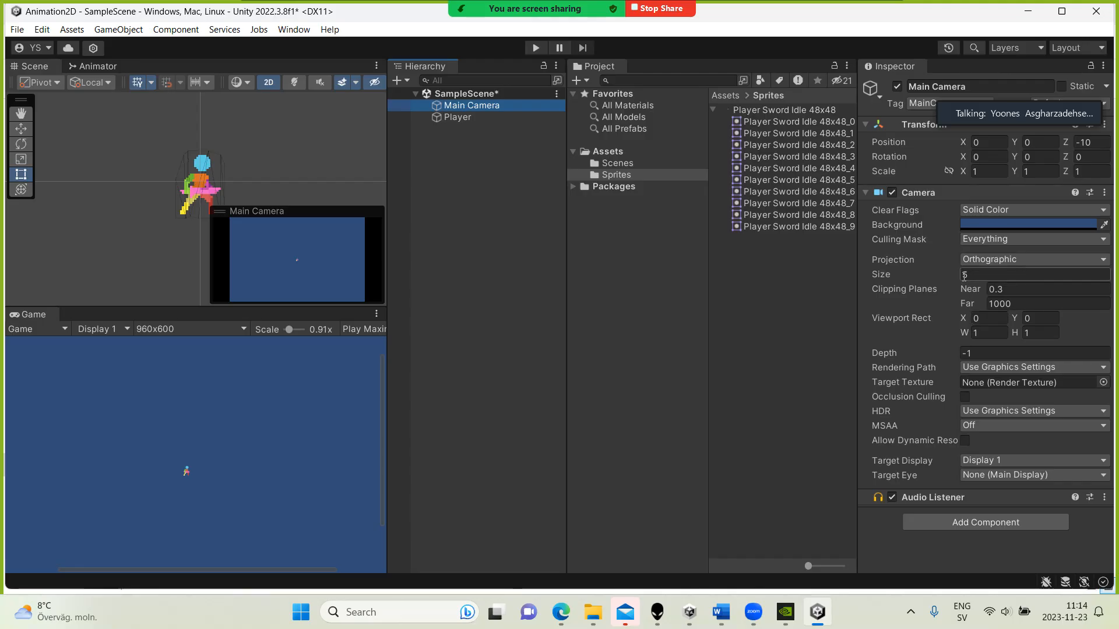
{"action": "left_click", "coordinate": [949, 283]}
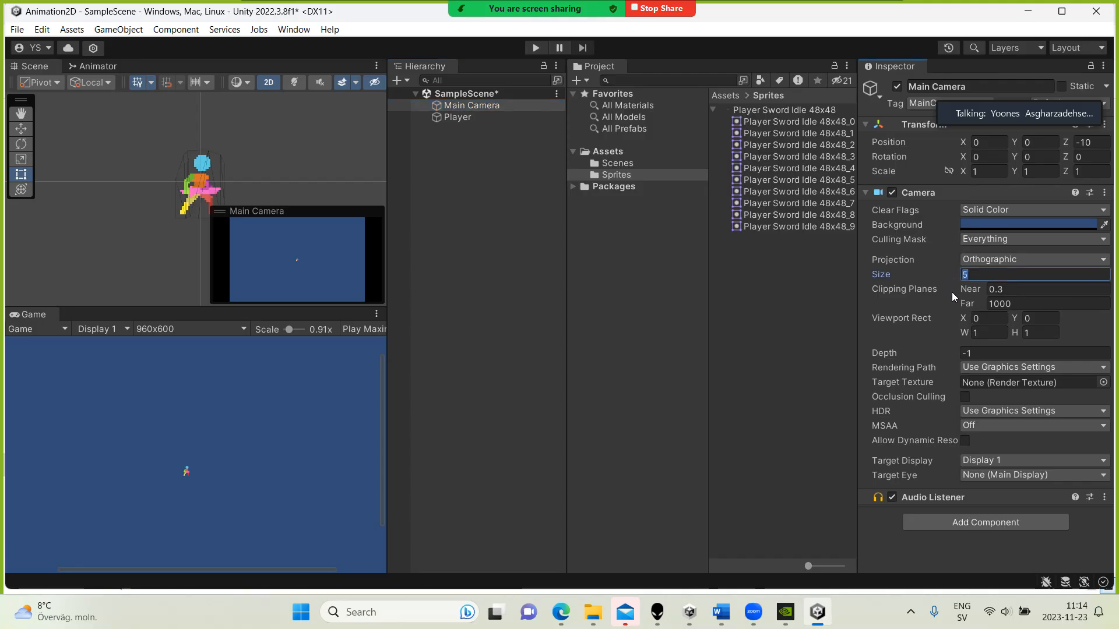
{"action": "type", "text": "1"}
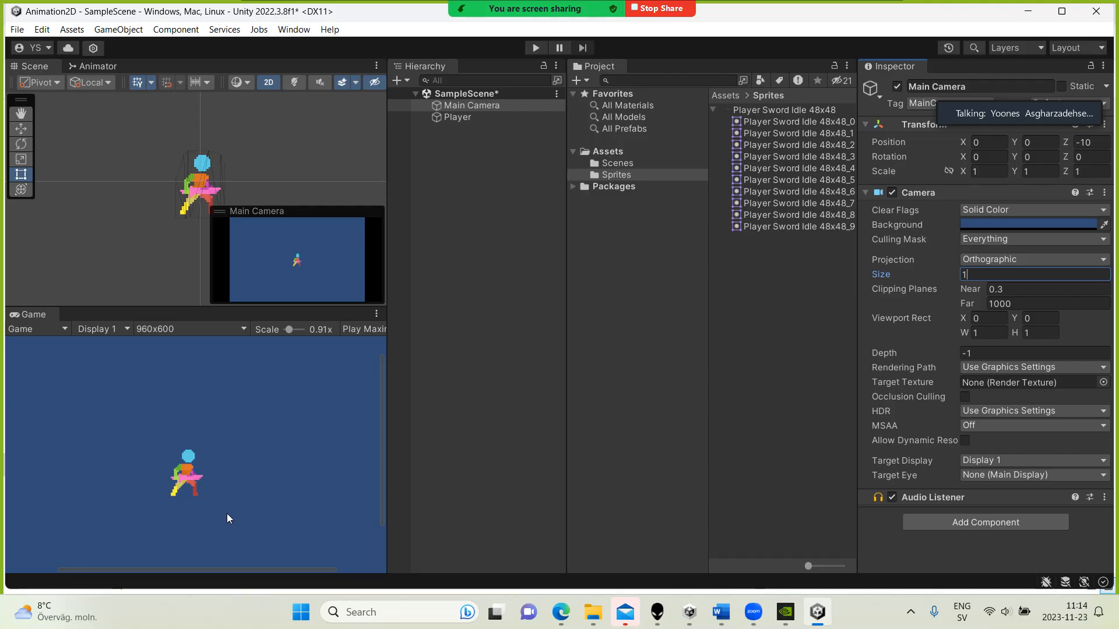
{"action": "scroll", "coordinate": [208, 482], "scroll_direction": "up", "scroll_amount": 2}
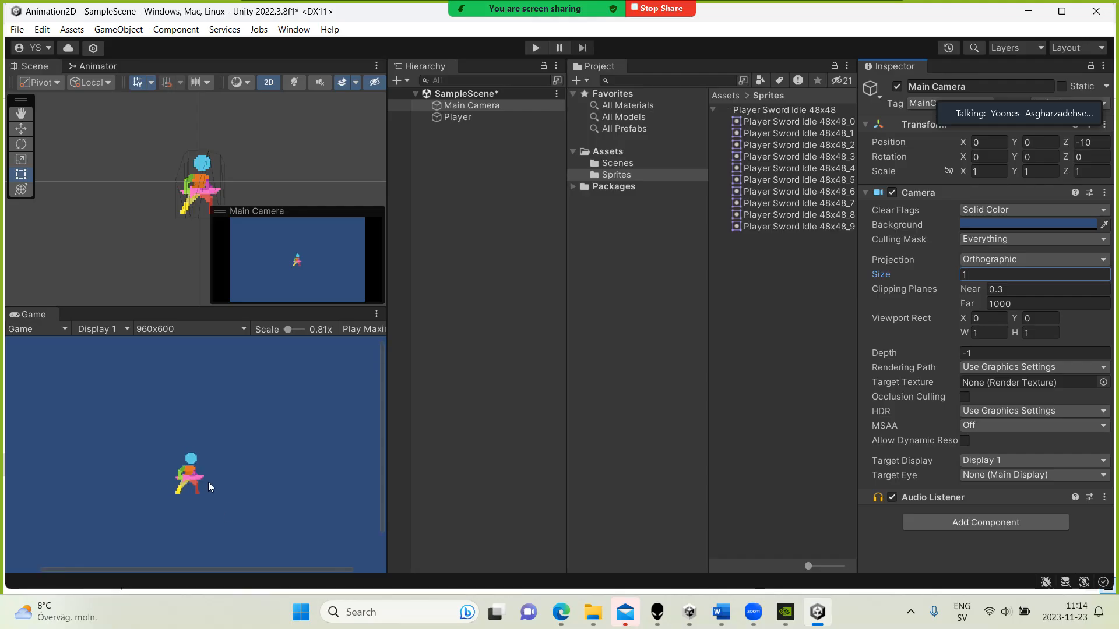